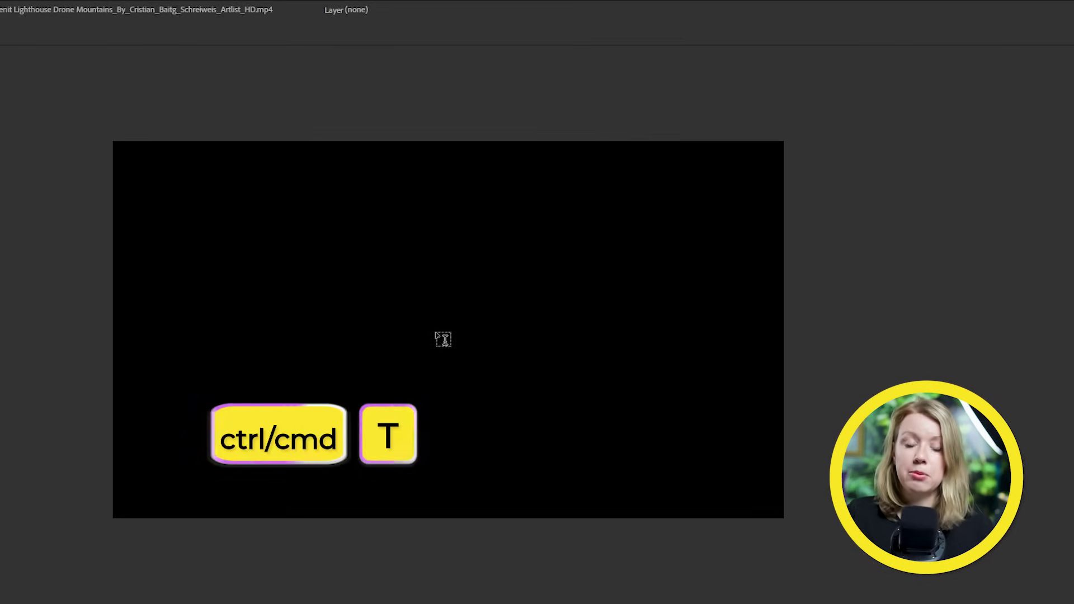
Type the title 'DAY 6' in the Komika Axis font with a blue fill
{"action": "type", "text": "DAY 6"}
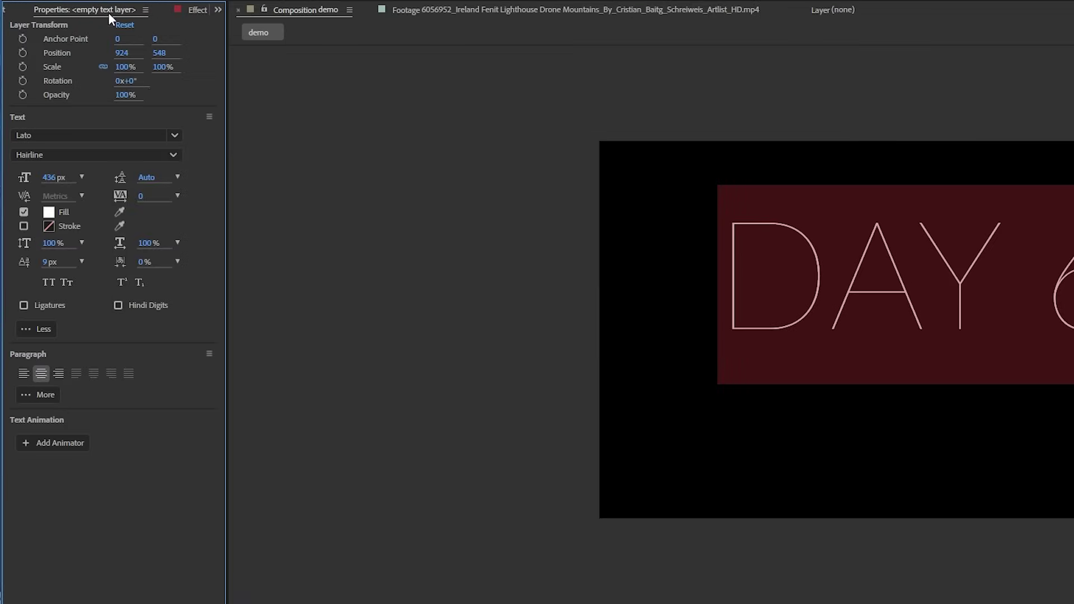
{"action": "left_click", "coordinate": [174, 136]}
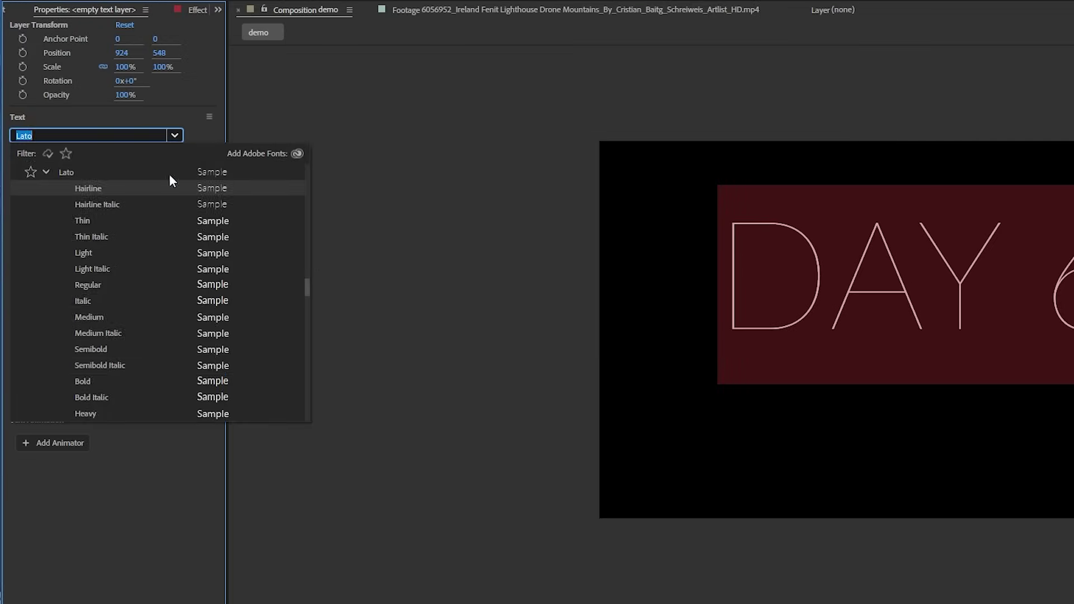
{"action": "scroll", "coordinate": [102, 183], "scroll_direction": "up", "scroll_amount": 3}
{"action": "left_click", "coordinate": [102, 183]}
{"action": "left_click", "coordinate": [49, 212]}
{"action": "left_click_drag", "start_coordinate": [931, 537], "coordinate": [932, 412]}
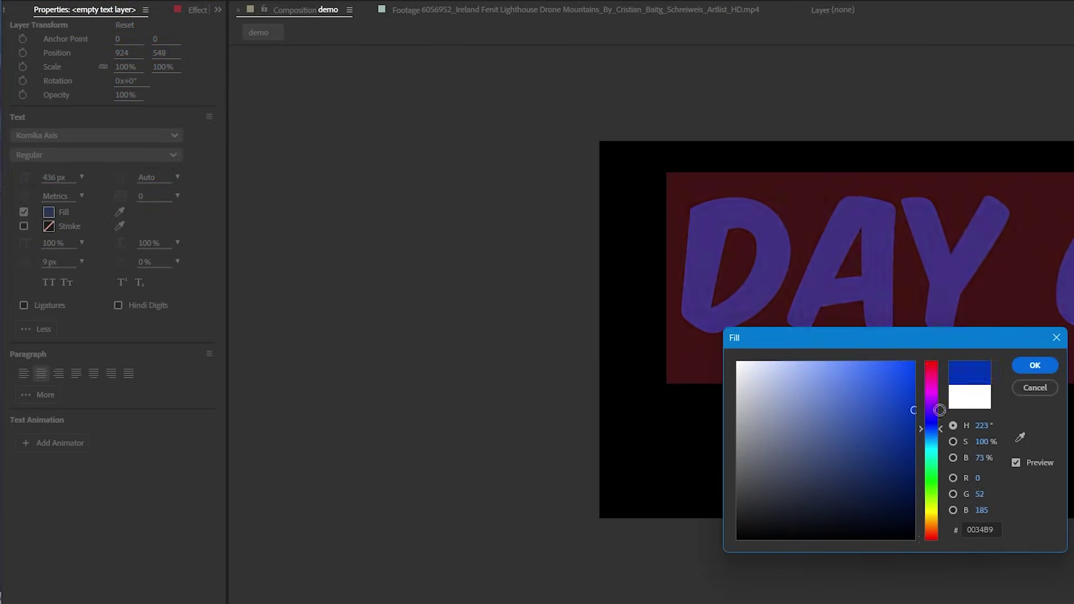
{"action": "left_click", "coordinate": [901, 374]}
{"action": "left_click", "coordinate": [890, 384]}
{"action": "left_click", "coordinate": [1050, 366]}
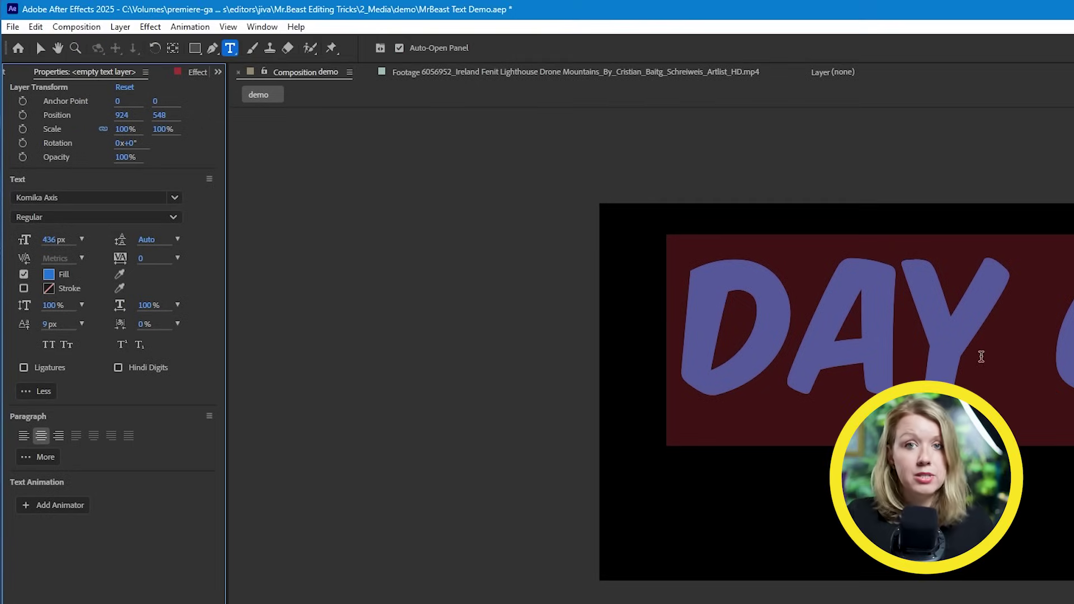
Show the Effect Controls panel for the DAY 6 layer
{"action": "left_click", "coordinate": [263, 28]}
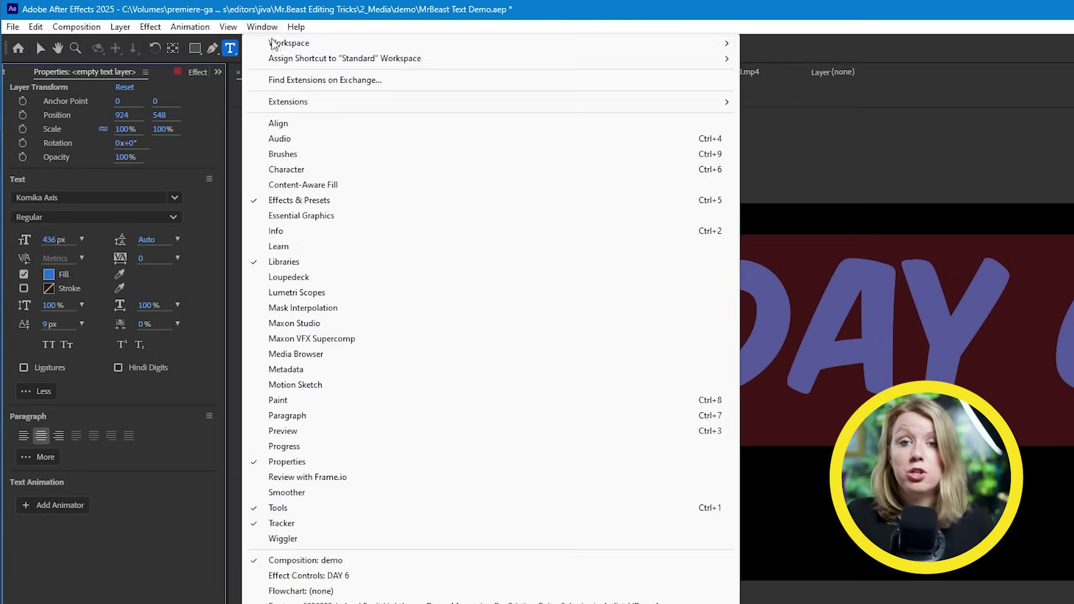
{"action": "left_click", "coordinate": [290, 467]}
{"action": "left_click", "coordinate": [197, 73]}
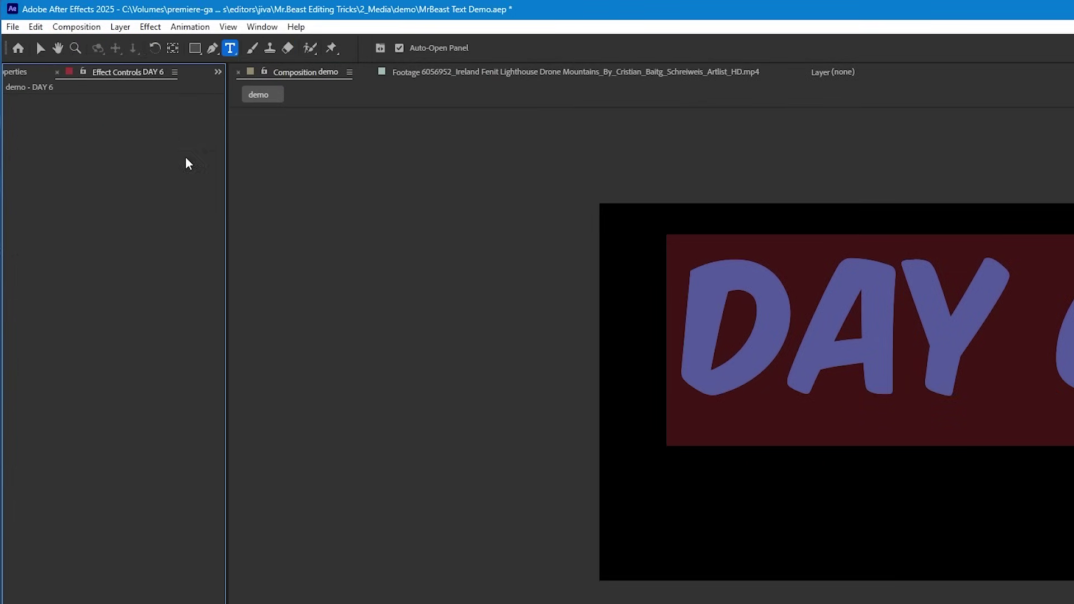
Apply the CC Light Sweep effect to DAY 6 through the effect search
{"action": "key", "text": "ctrl+space"}
{"action": "type", "text": "light swe"}
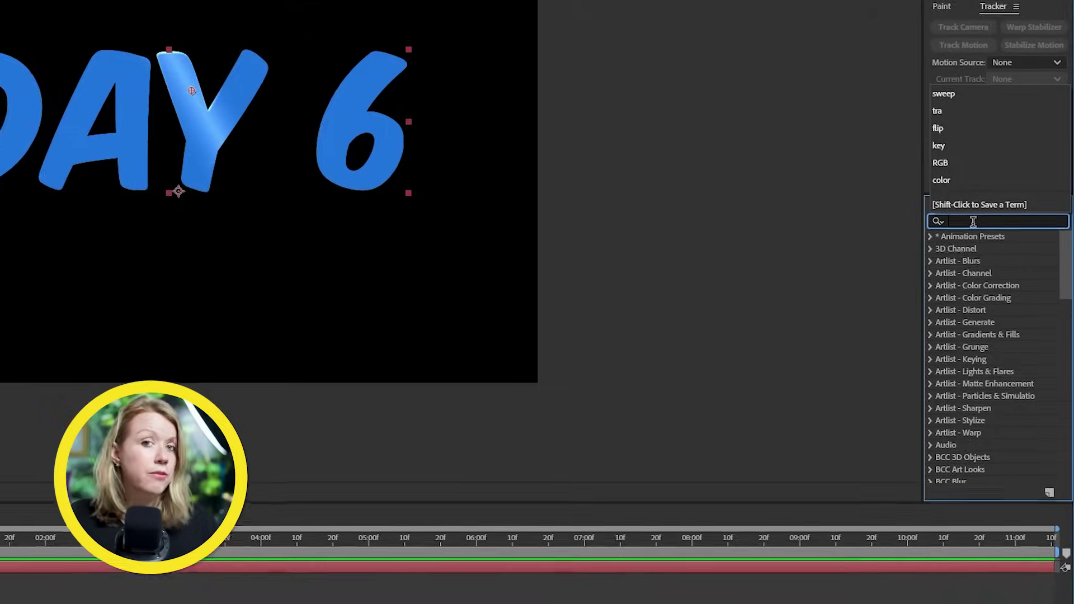
{"action": "type", "text": "light s"}
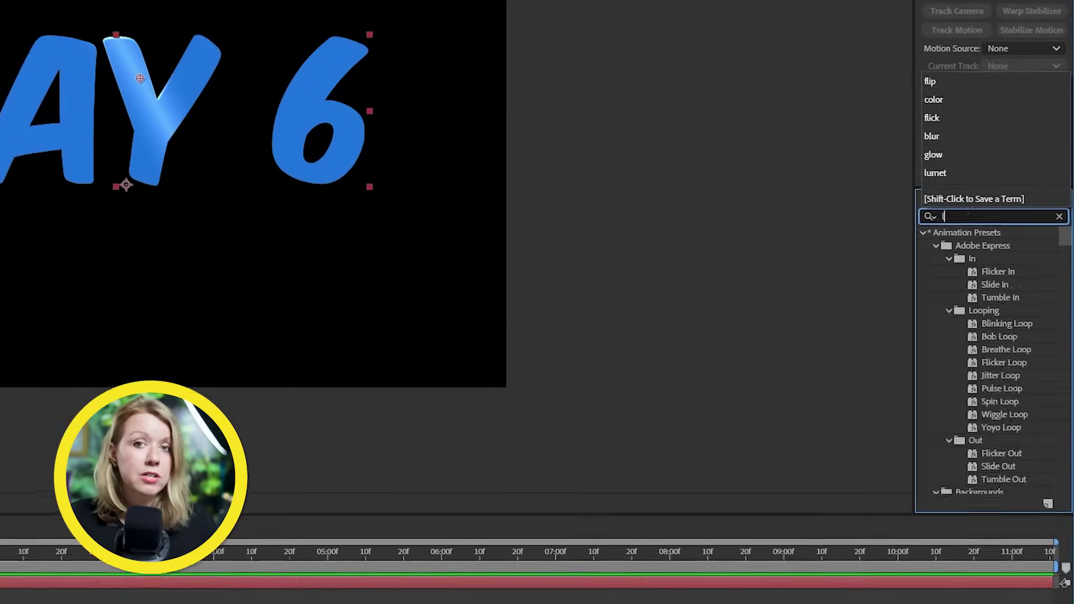
{"action": "type", "text": "we"}
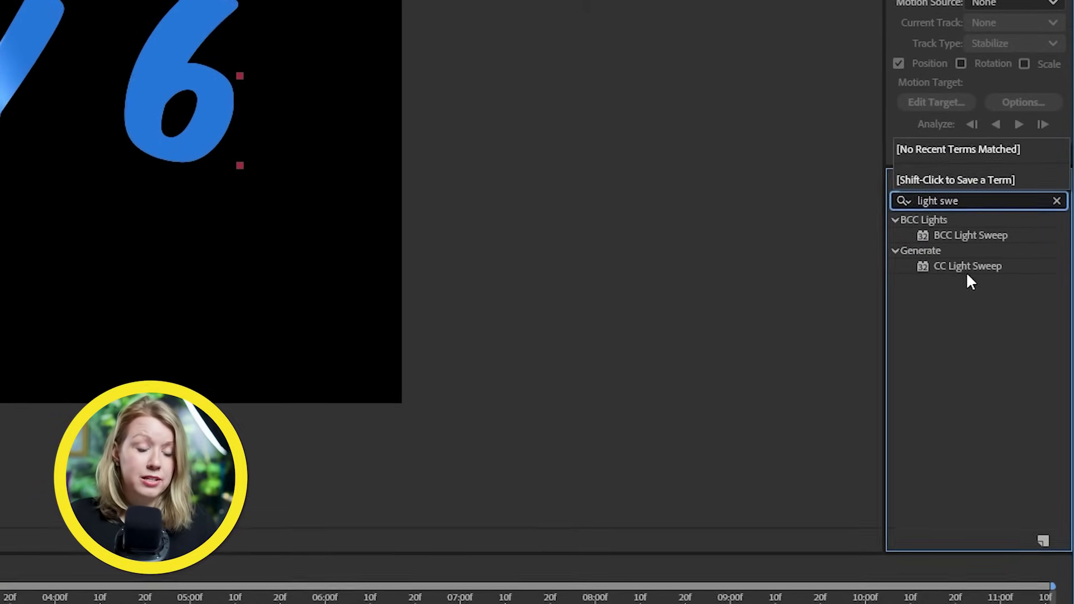
{"action": "left_click", "coordinate": [975, 268]}
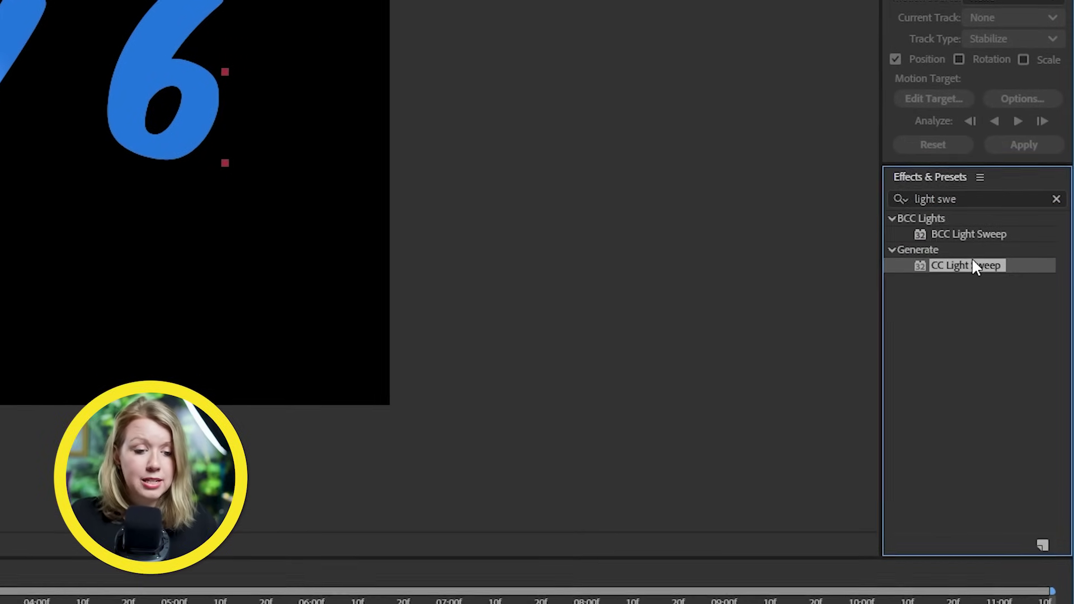
{"action": "left_click", "coordinate": [1057, 200]}
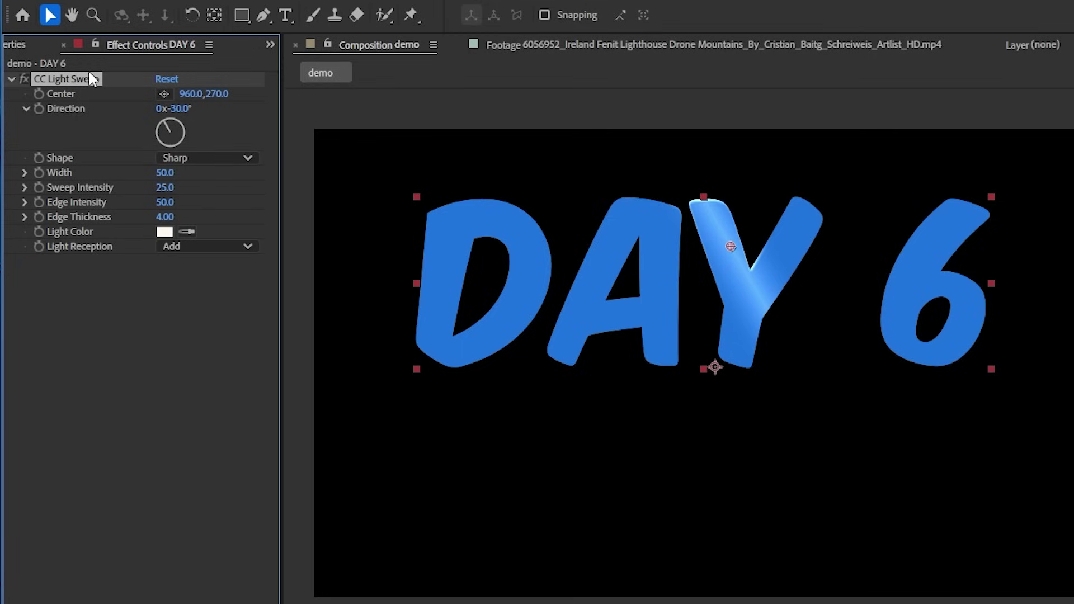
Center the sweep at 636, 360 with 90° direction and width 43
{"action": "left_click_drag", "start_coordinate": [176, 96], "coordinate": [56, 96]}
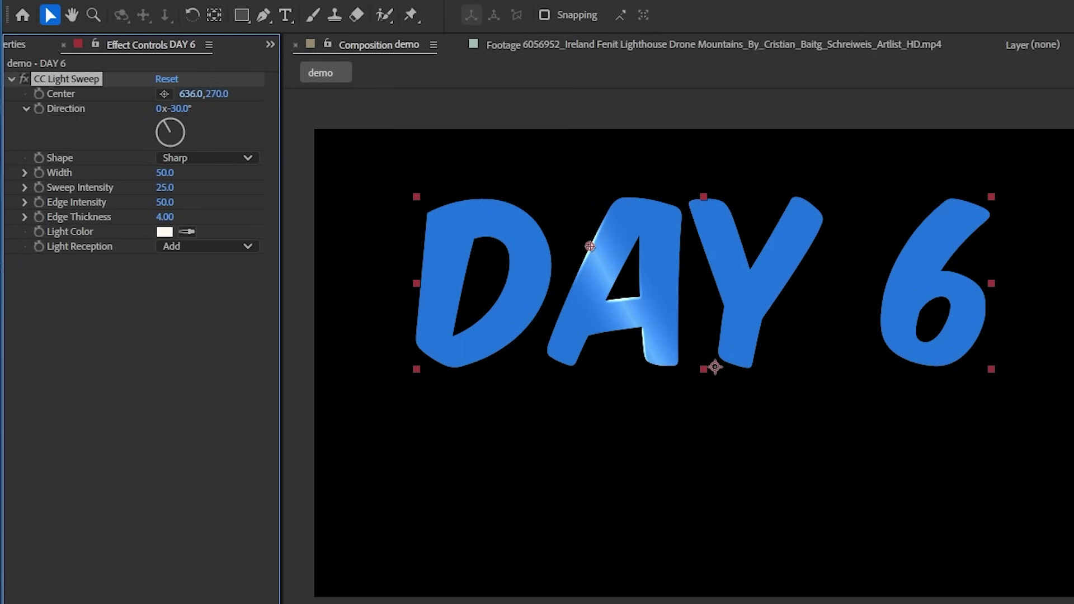
{"action": "left_click_drag", "start_coordinate": [217, 94], "coordinate": [291, 86]}
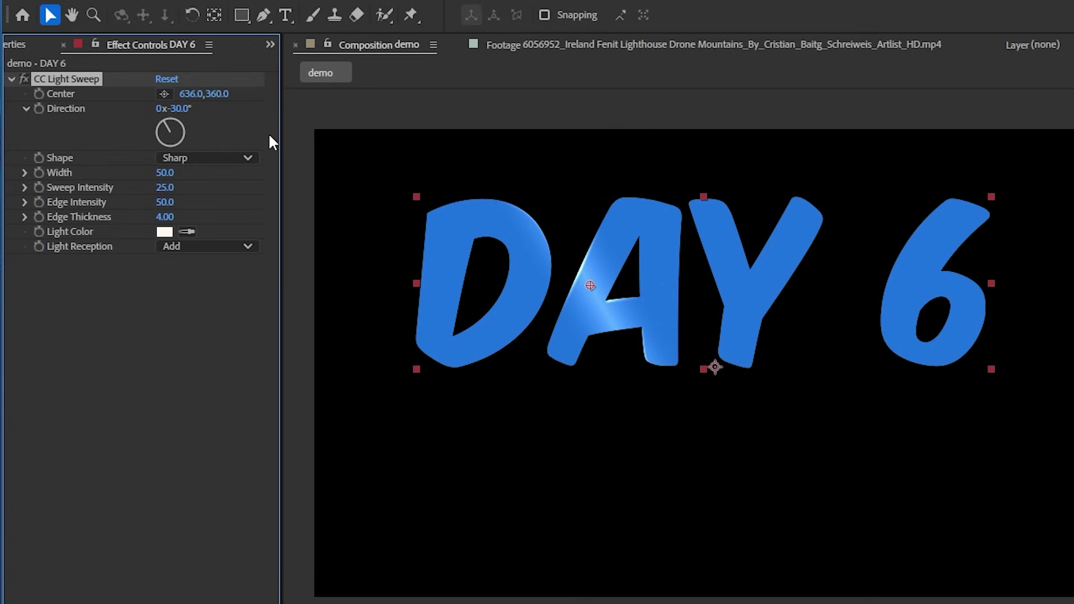
{"action": "type", "text": "90"}
{"action": "key", "text": "Return"}
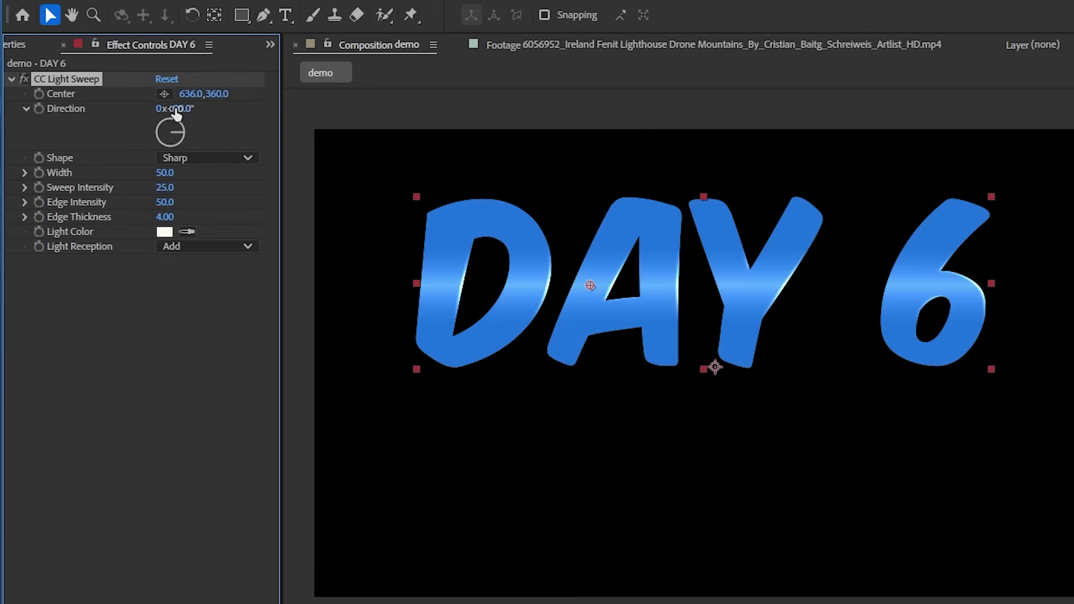
{"action": "left_click_drag", "start_coordinate": [167, 172], "coordinate": [165, 196]}
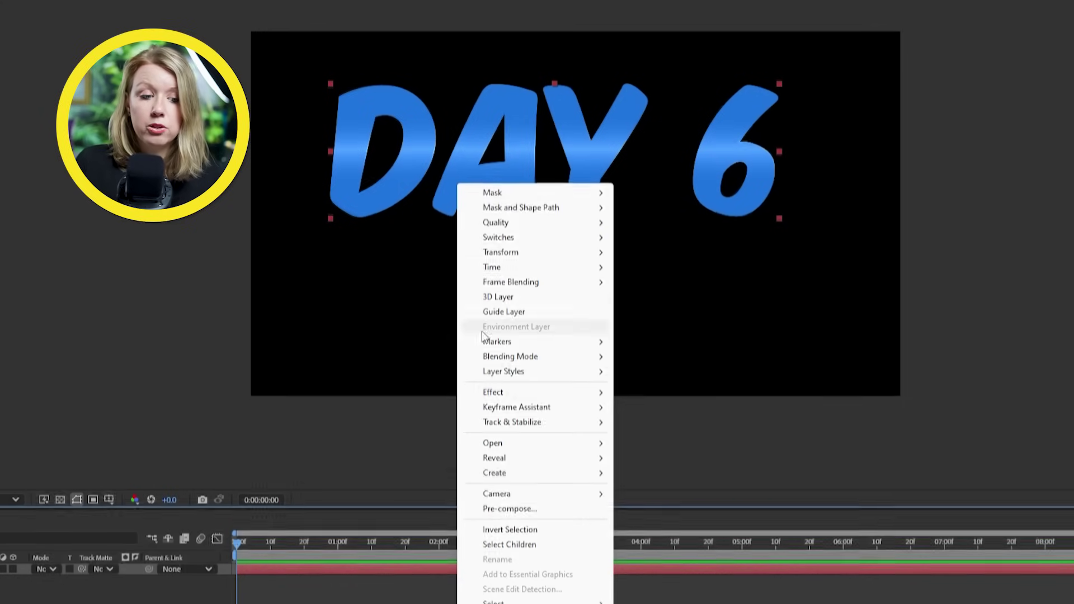
Add a black (000000) Stroke layer style at size 15.8, with transparency grid shown
{"action": "mouse_move", "coordinate": [493, 376]}
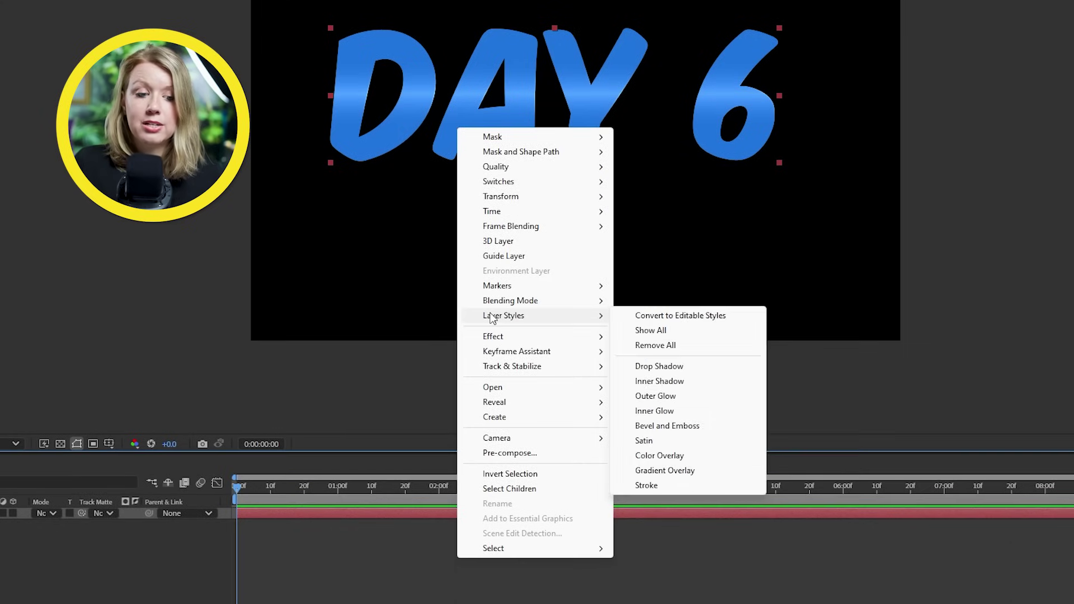
{"action": "left_click", "coordinate": [661, 485]}
{"action": "left_click", "coordinate": [273, 539]}
{"action": "type", "text": "000000"}
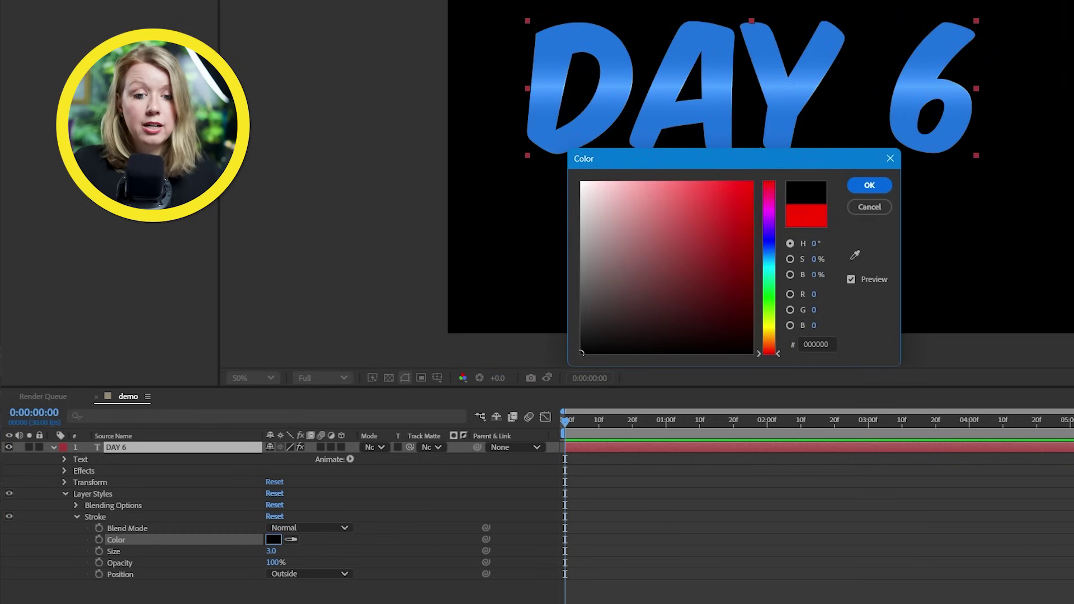
{"action": "key", "text": "Return"}
{"action": "left_click", "coordinate": [388, 378]}
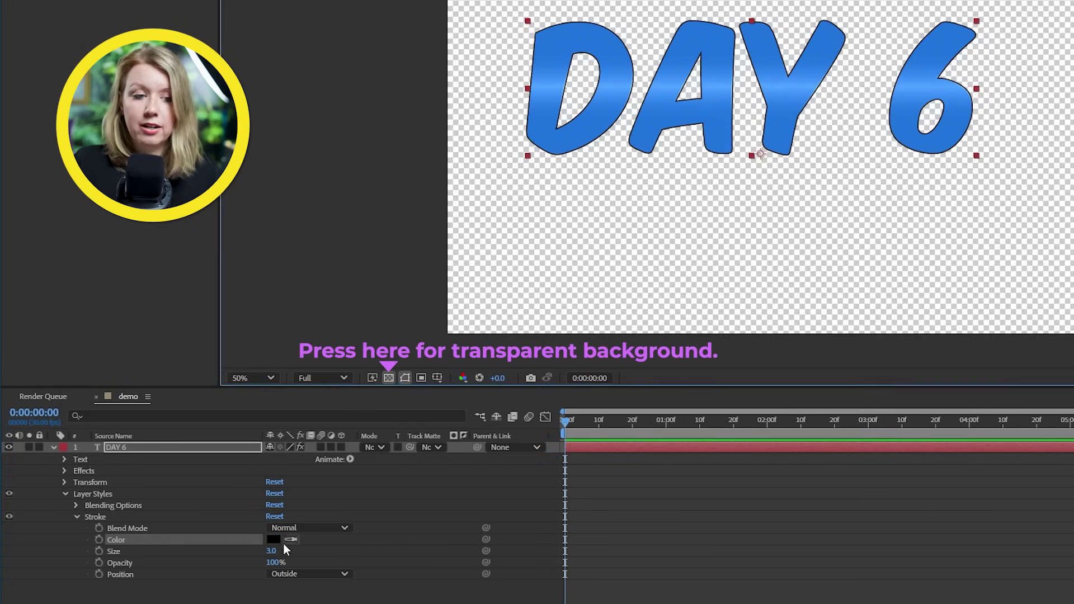
{"action": "left_click_drag", "start_coordinate": [272, 551], "coordinate": [336, 550]}
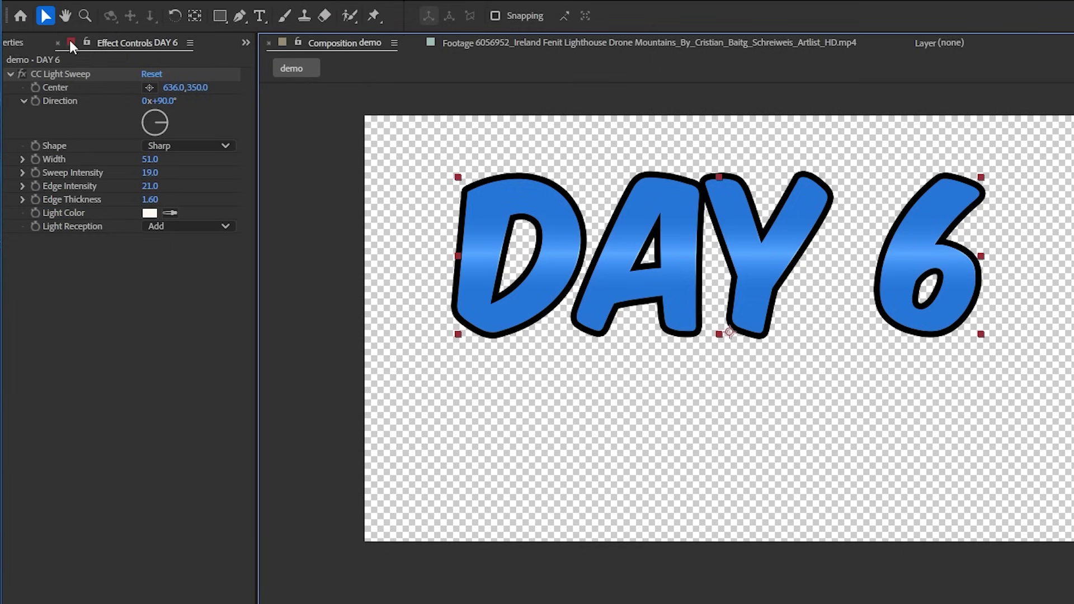
Toggle the text's own stroke on and back off in the text properties
{"action": "left_click", "coordinate": [70, 39]}
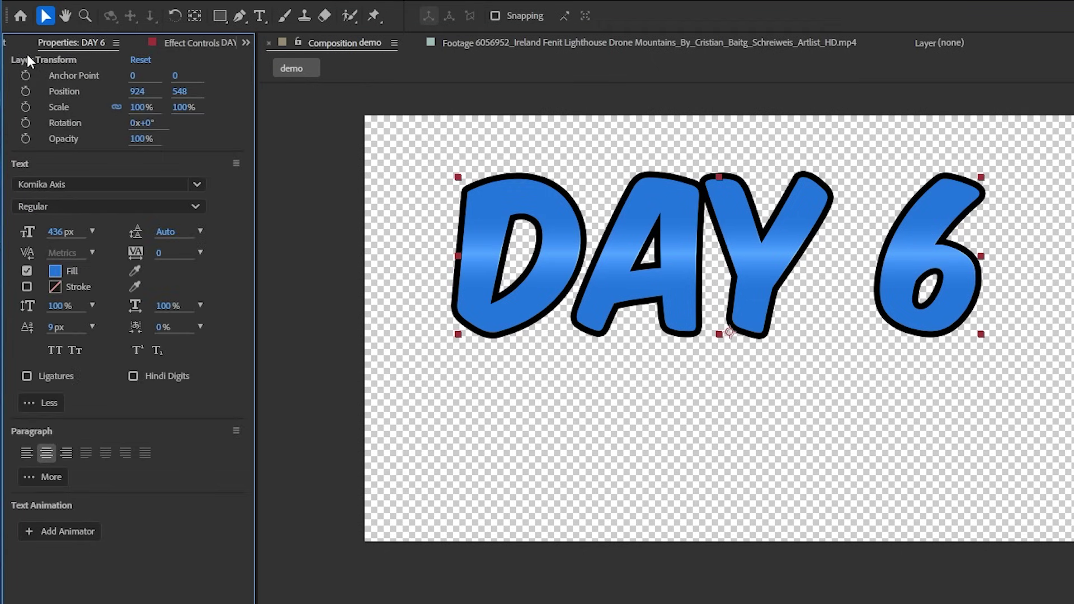
{"action": "left_click", "coordinate": [26, 288]}
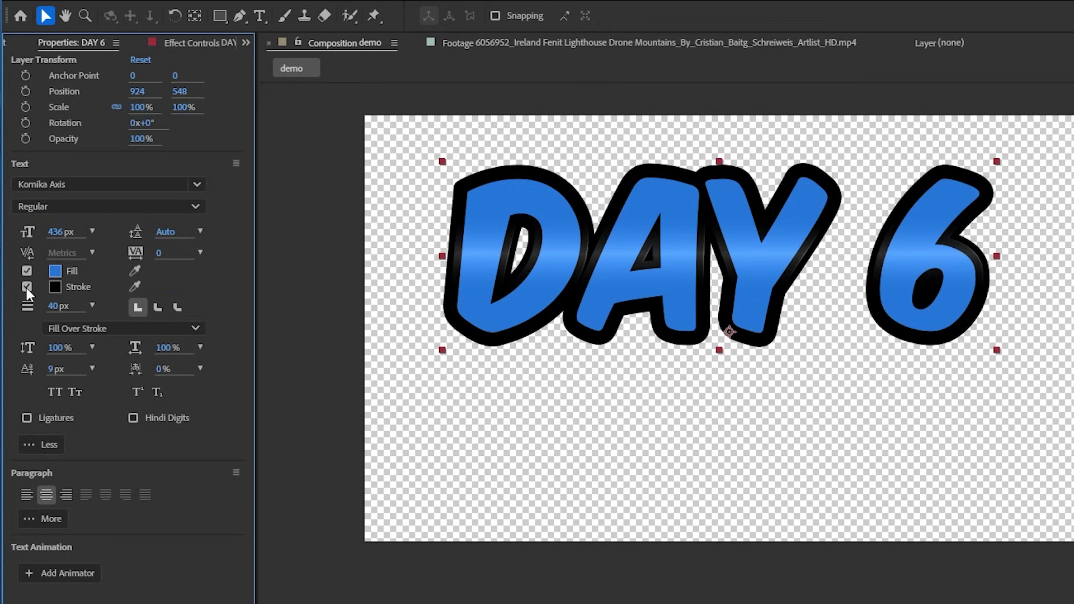
{"action": "left_click", "coordinate": [25, 288]}
Precompose DAY 6 into DAY 6 Comp 1 and apply VR Glow to the precomp
{"action": "right_click", "coordinate": [150, 460]}
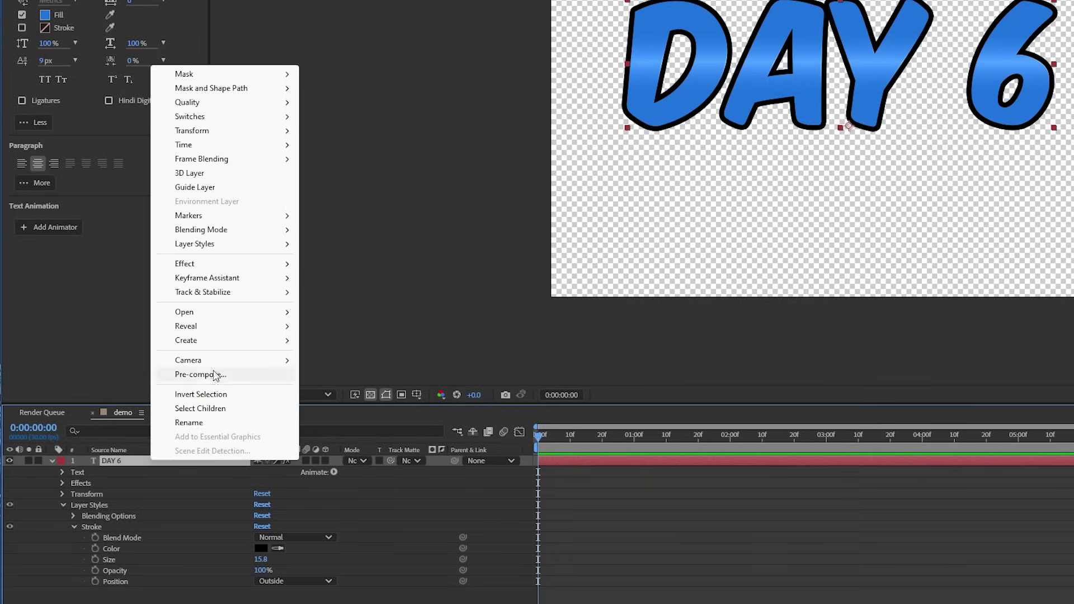
{"action": "left_click", "coordinate": [215, 374]}
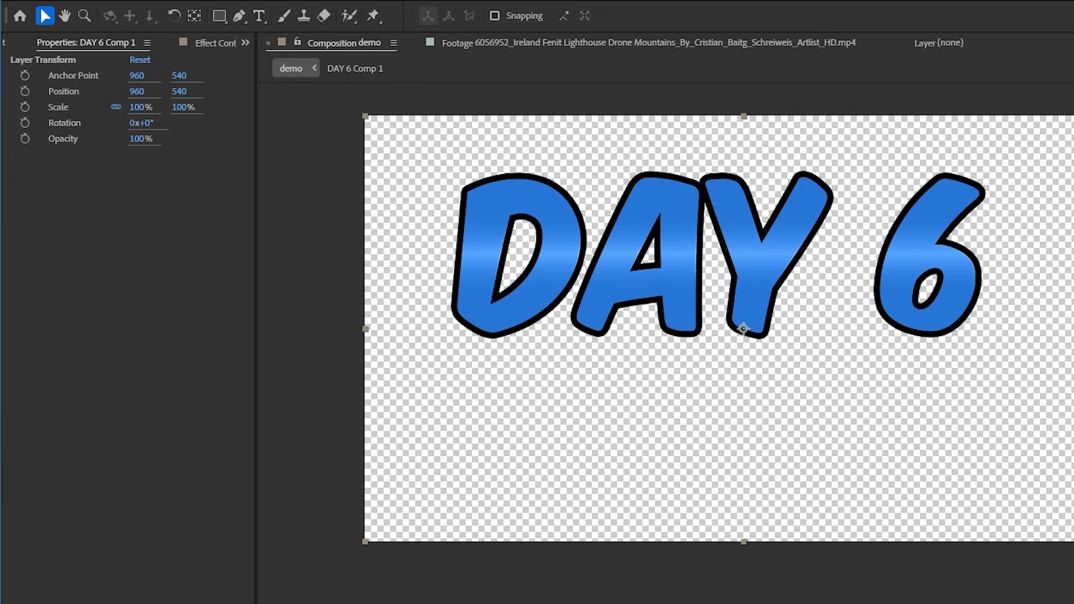
{"action": "key", "text": "ctrl+space"}
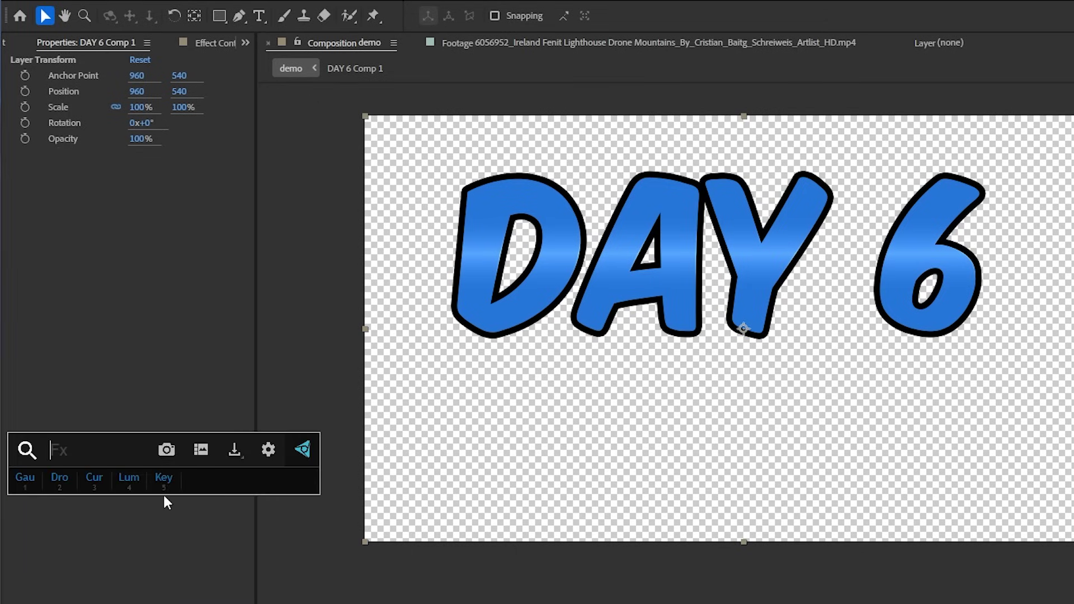
{"action": "type", "text": "vr g"}
{"action": "key", "text": "Return"}
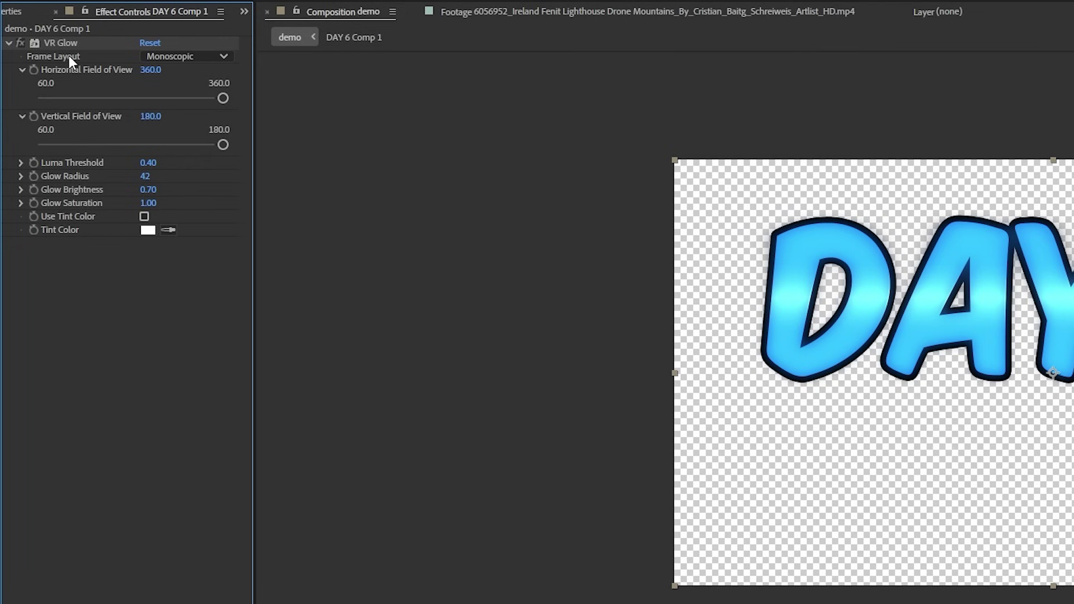
Duplicate VR Glow and keyframe the copy's Luma Threshold and Glow Brightness, lowering brightness to 0.10
{"action": "key", "text": "ctrl+d"}
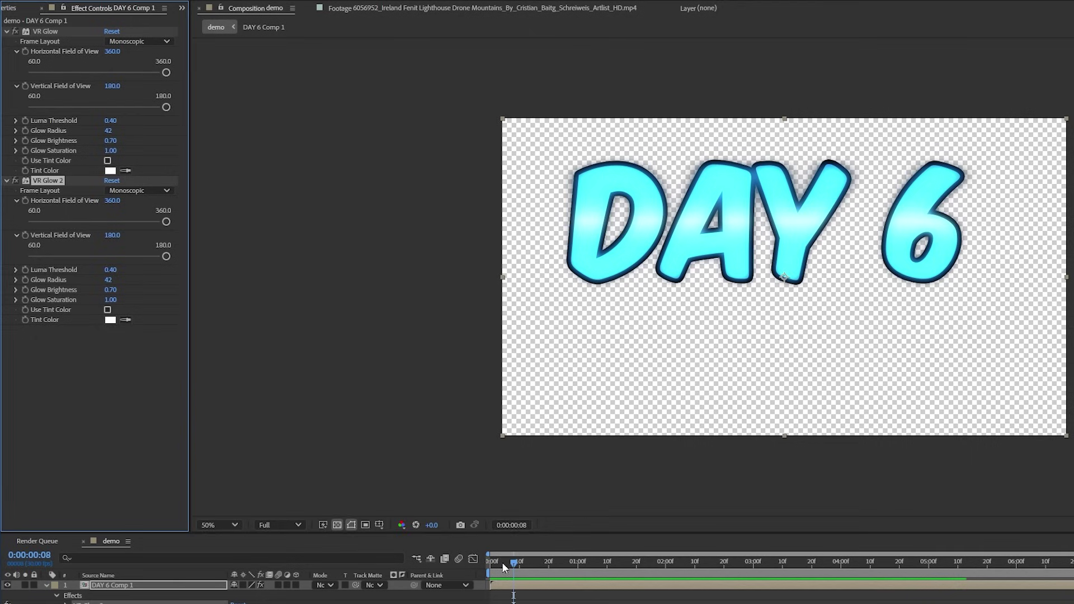
{"action": "left_click", "coordinate": [50, 180]}
{"action": "left_click", "coordinate": [26, 289]}
{"action": "left_click", "coordinate": [106, 584]}
{"action": "key", "text": "u"}
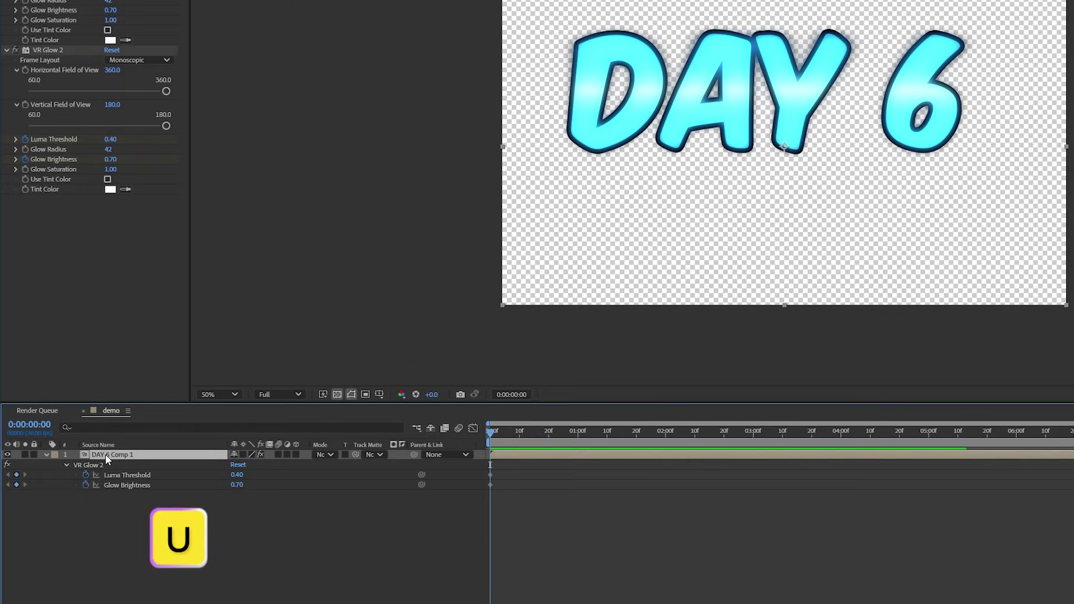
{"action": "left_click_drag", "start_coordinate": [504, 524], "coordinate": [480, 473]}
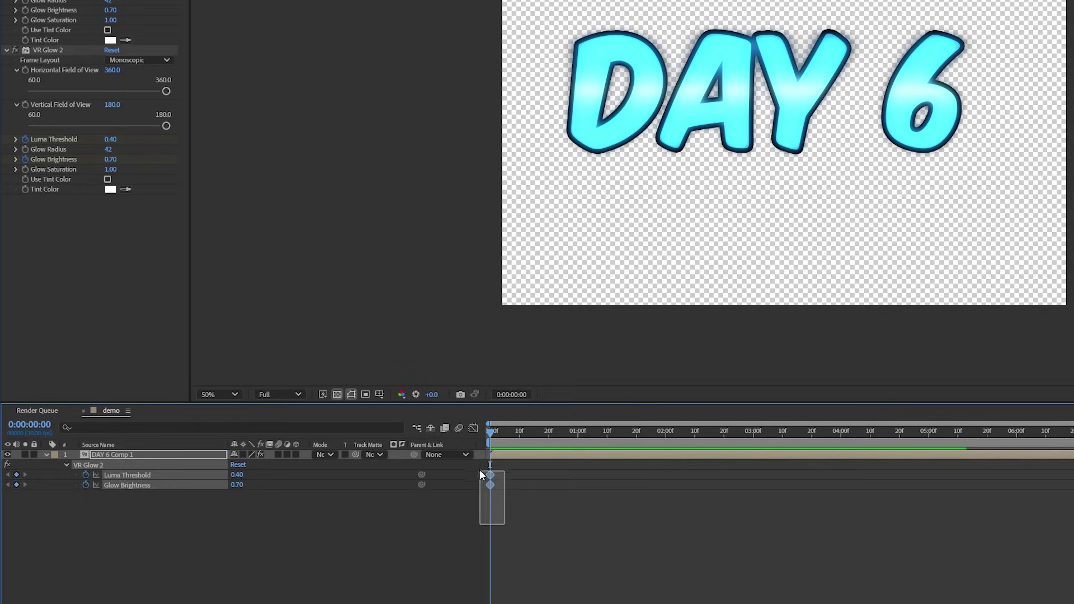
{"action": "mouse_move", "coordinate": [237, 485]}
{"action": "left_mouse_down"}
{"action": "mouse_move", "coordinate": [280, 485]}
{"action": "mouse_move", "coordinate": [249, 486]}
{"action": "left_mouse_up"}
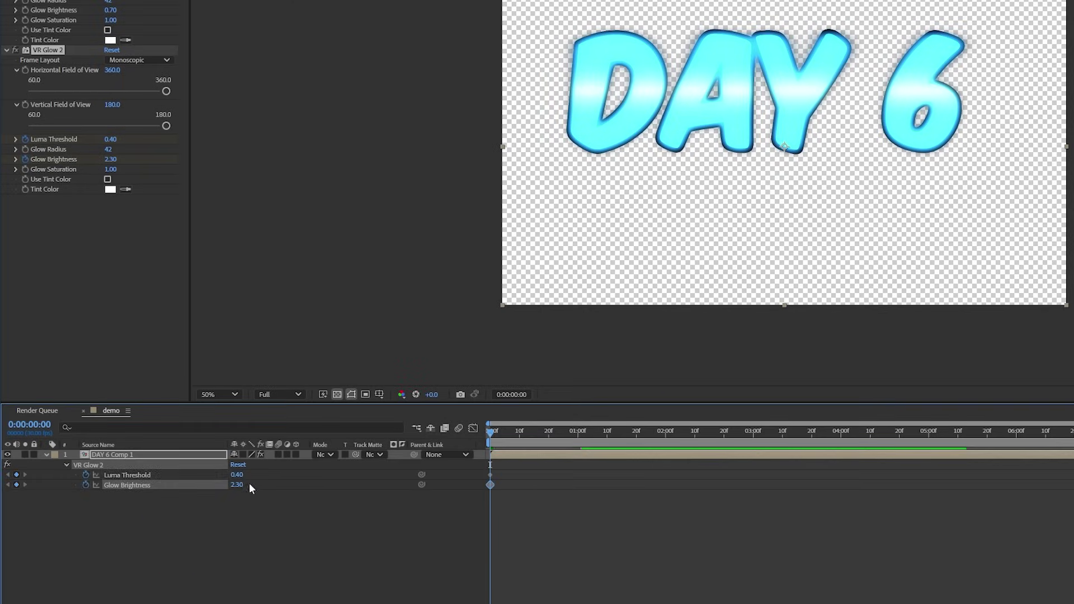
{"action": "left_click", "coordinate": [275, 489]}
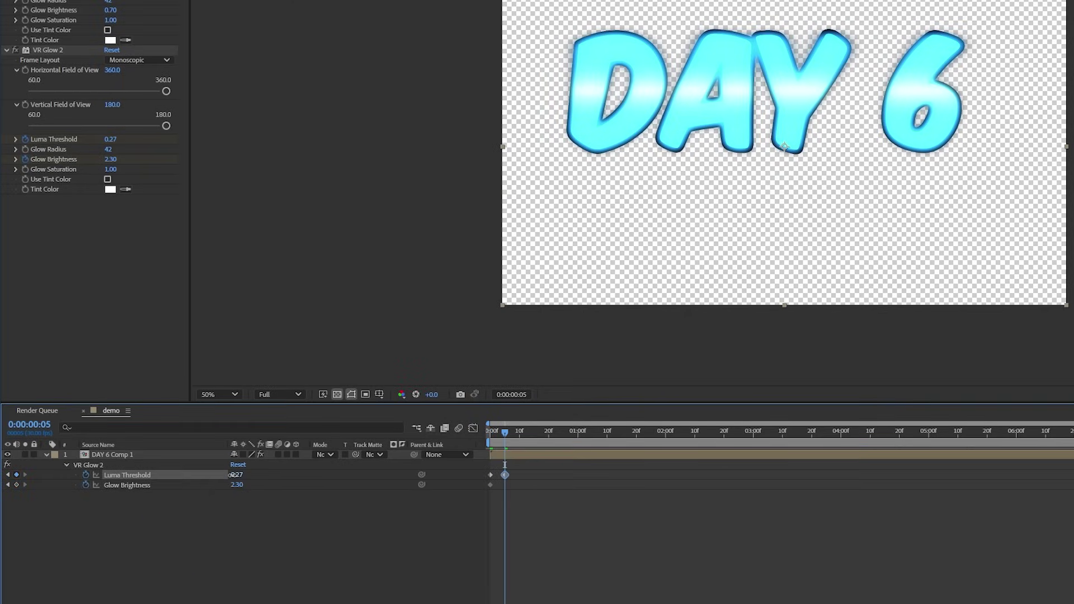
{"action": "left_click_drag", "start_coordinate": [236, 485], "coordinate": [212, 486]}
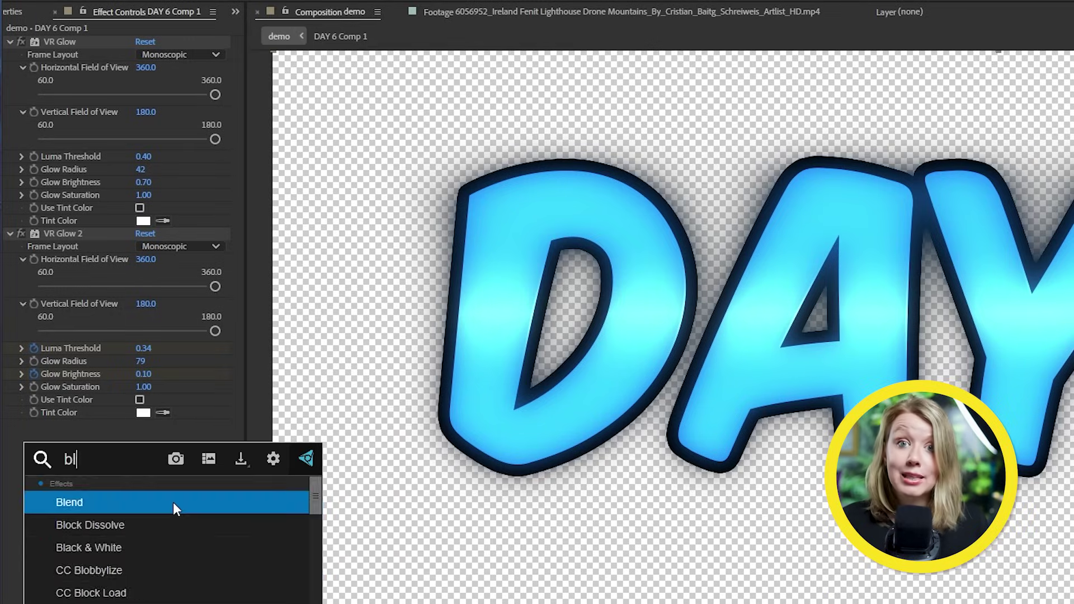
Add Venetian Blinds with 90° direction, narrow stripes and feather 0.5, viewed over black
{"action": "key", "text": "Return"}
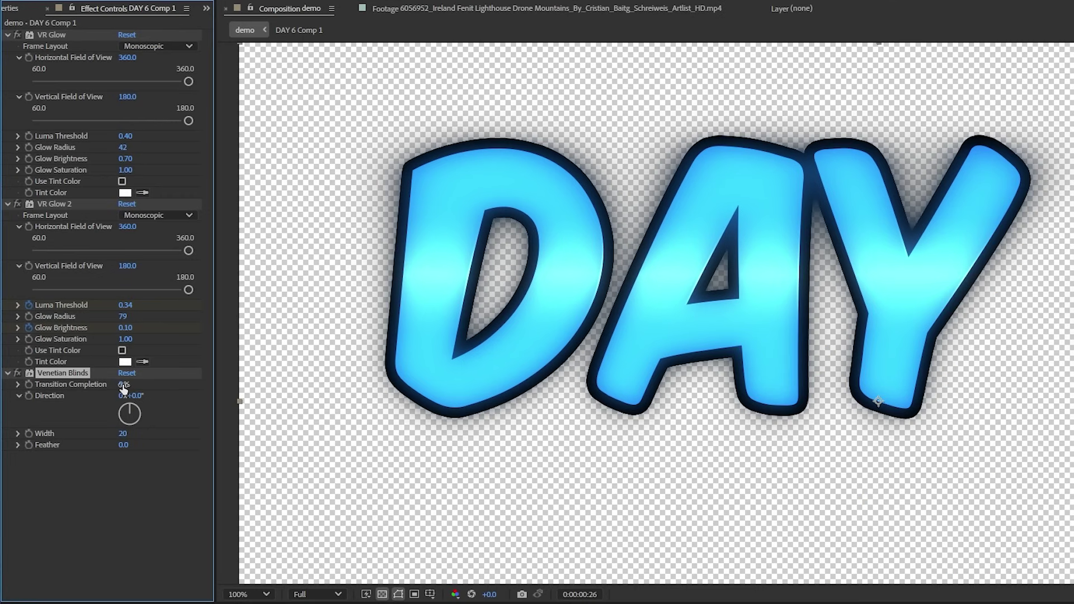
{"action": "left_click", "coordinate": [123, 385]}
{"action": "type", "text": "4"}
{"action": "key", "text": "Return"}
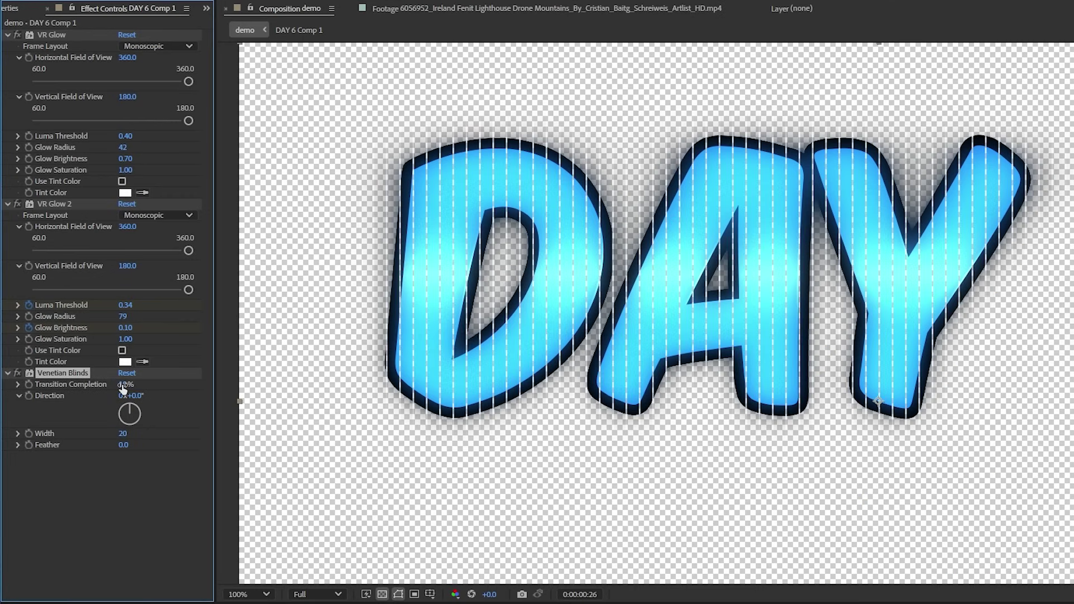
{"action": "type", "text": "90"}
{"action": "key", "text": "Return"}
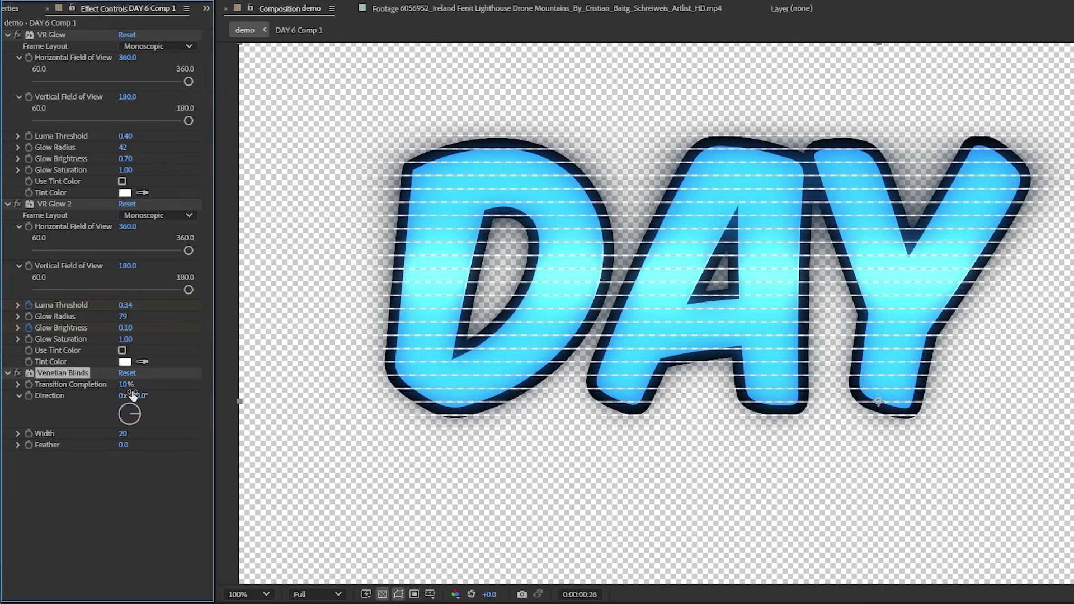
{"action": "left_click_drag", "start_coordinate": [124, 433], "coordinate": [116, 434]}
{"action": "left_click", "coordinate": [381, 595]}
{"action": "left_click_drag", "start_coordinate": [126, 384], "coordinate": [122, 384]}
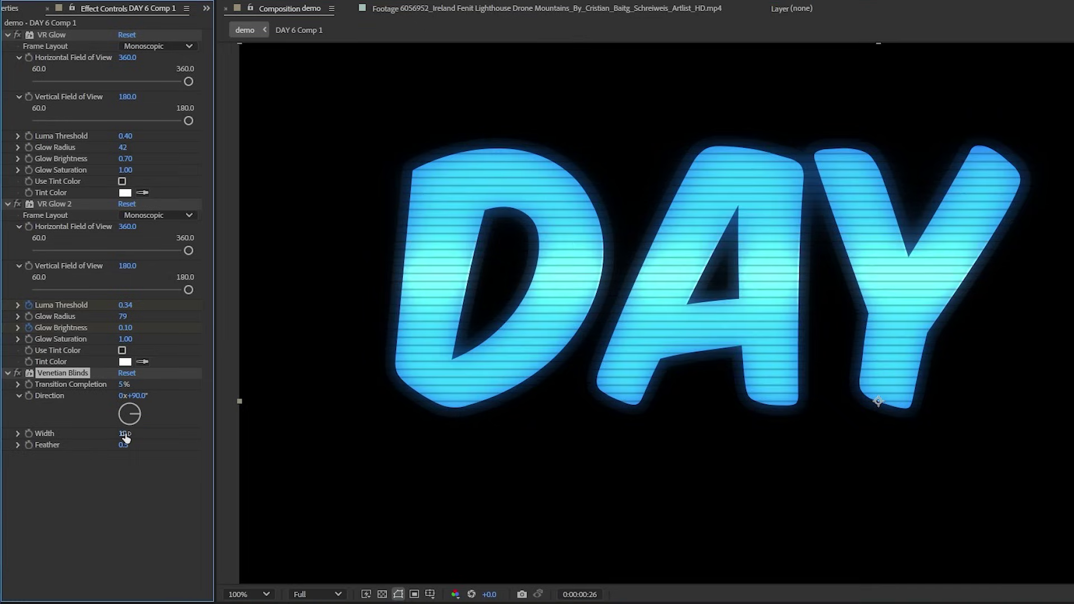
{"action": "left_click_drag", "start_coordinate": [123, 445], "coordinate": [127, 445]}
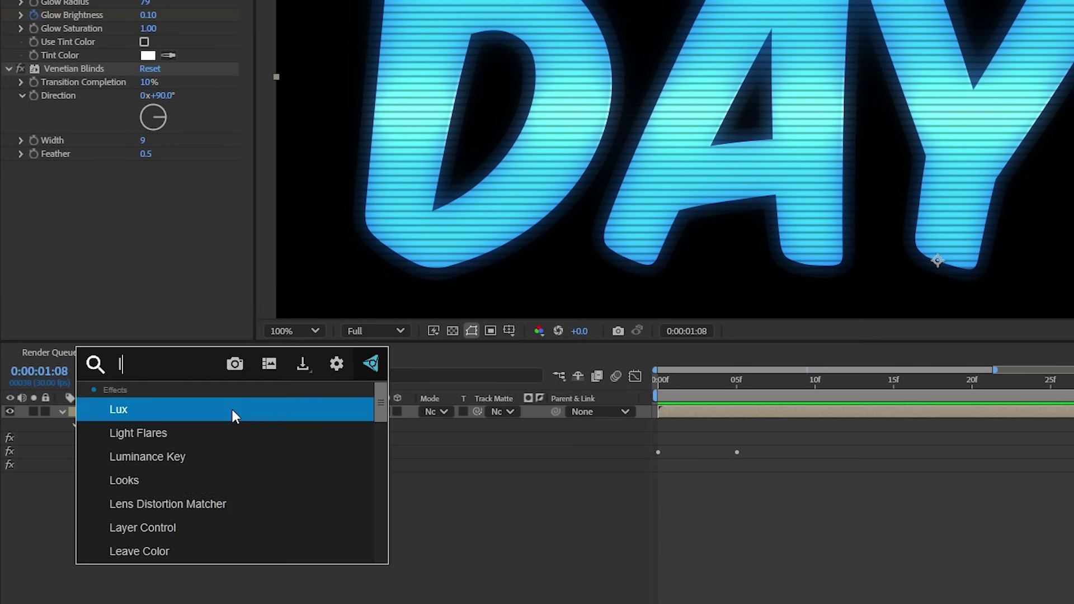
Add Lumetri Color and trial Whites values like 45 under Basic Correction > Light
{"action": "type", "text": "lume"}
{"action": "key", "text": "Return"}
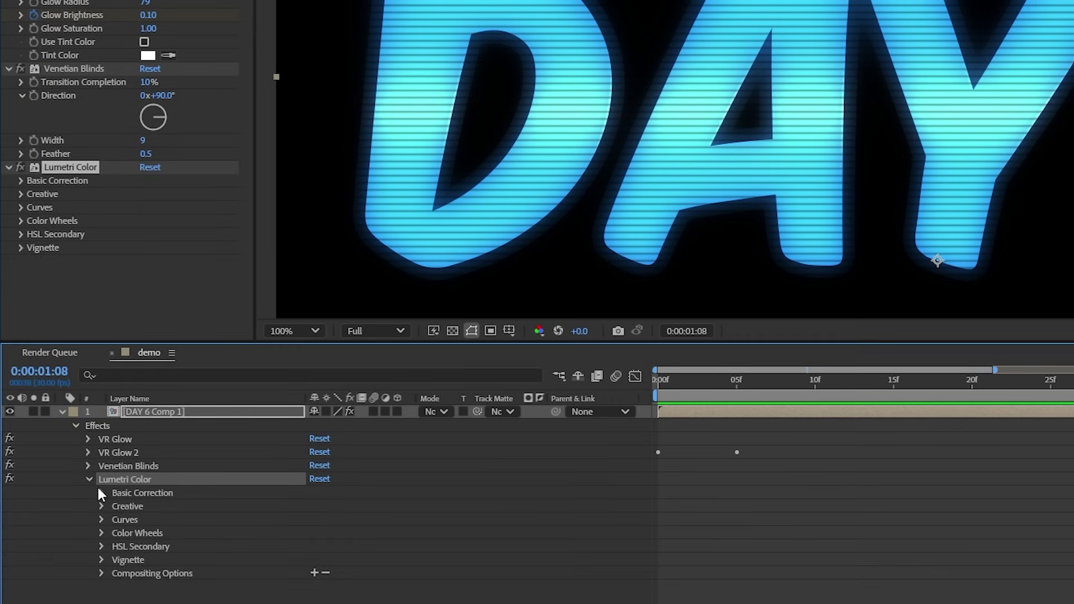
{"action": "left_click", "coordinate": [99, 490]}
{"action": "left_click", "coordinate": [114, 533]}
{"action": "scroll", "coordinate": [115, 531], "scroll_direction": "down", "scroll_amount": 2}
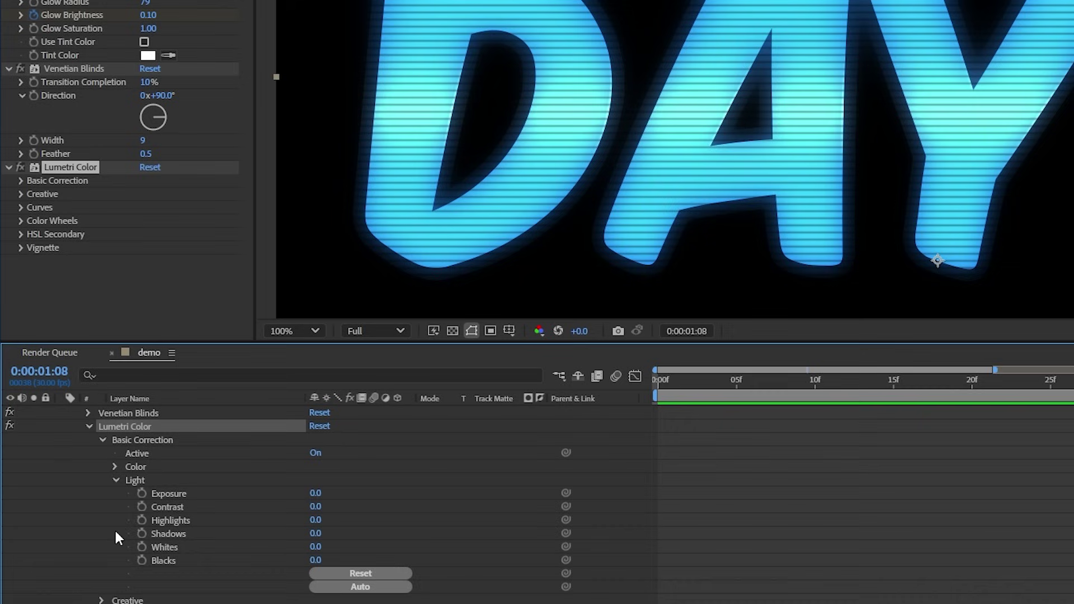
{"action": "left_click", "coordinate": [315, 546]}
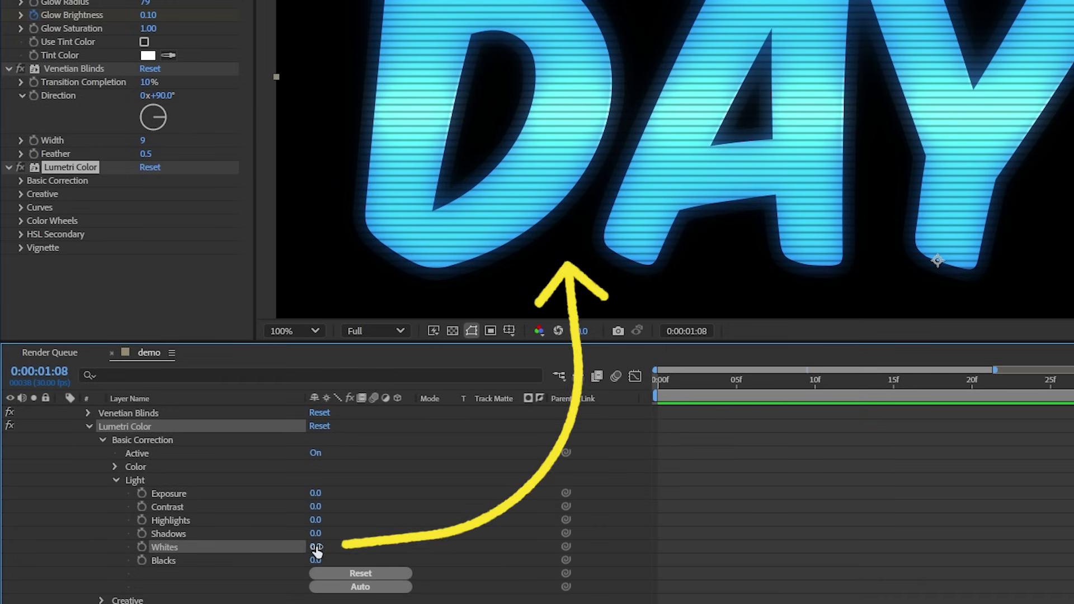
{"action": "type", "text": "45"}
{"action": "key", "text": "Return"}
{"action": "left_click_drag", "start_coordinate": [349, 548], "coordinate": [334, 551]}
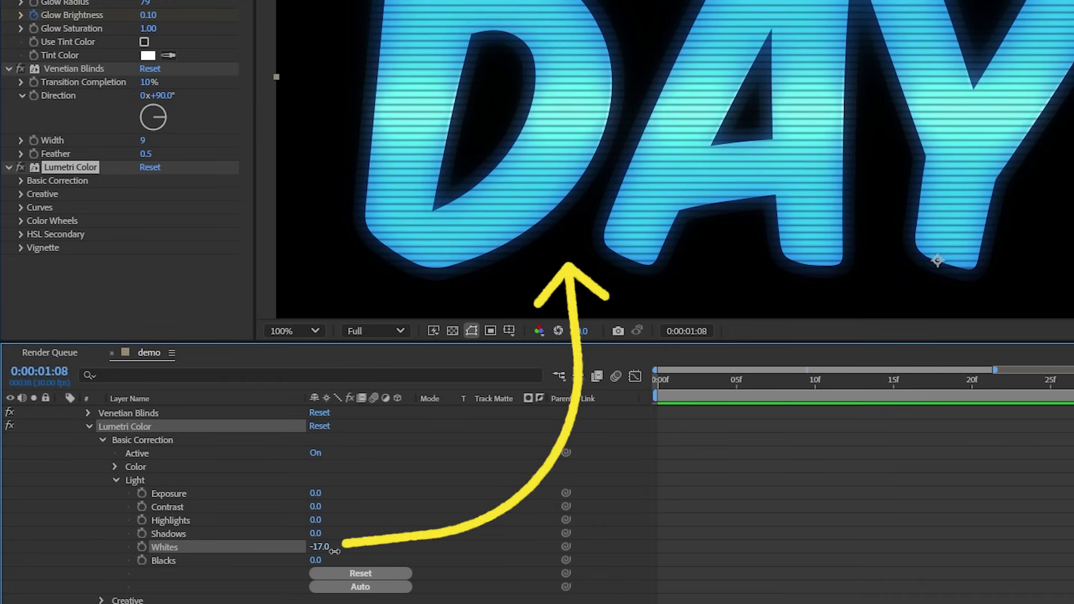
{"action": "left_click_drag", "start_coordinate": [404, 559], "coordinate": [371, 565]}
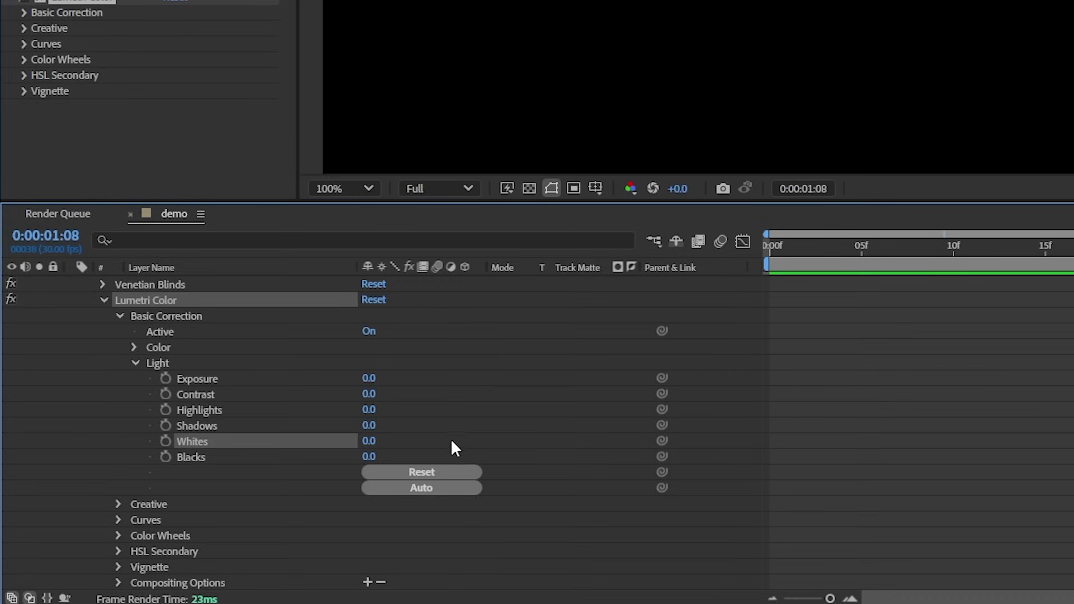
Drive Whites with a wiggle(10,30) expression and play back to preview the flicker
{"action": "left_click", "coordinate": [167, 440], "text": "alt"}
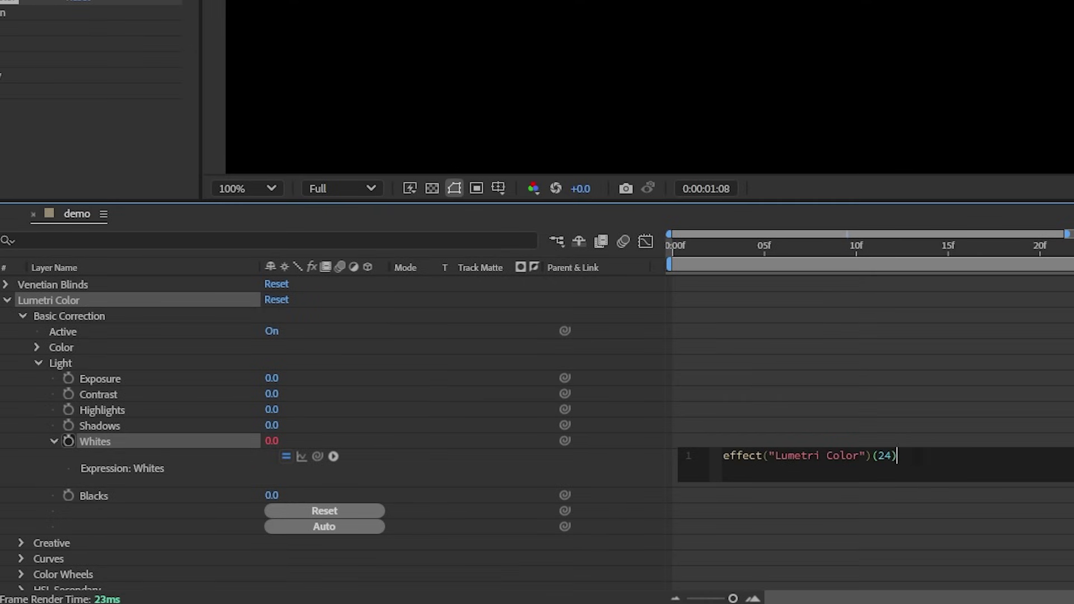
{"action": "type", "text": "wiggle(10,30"}
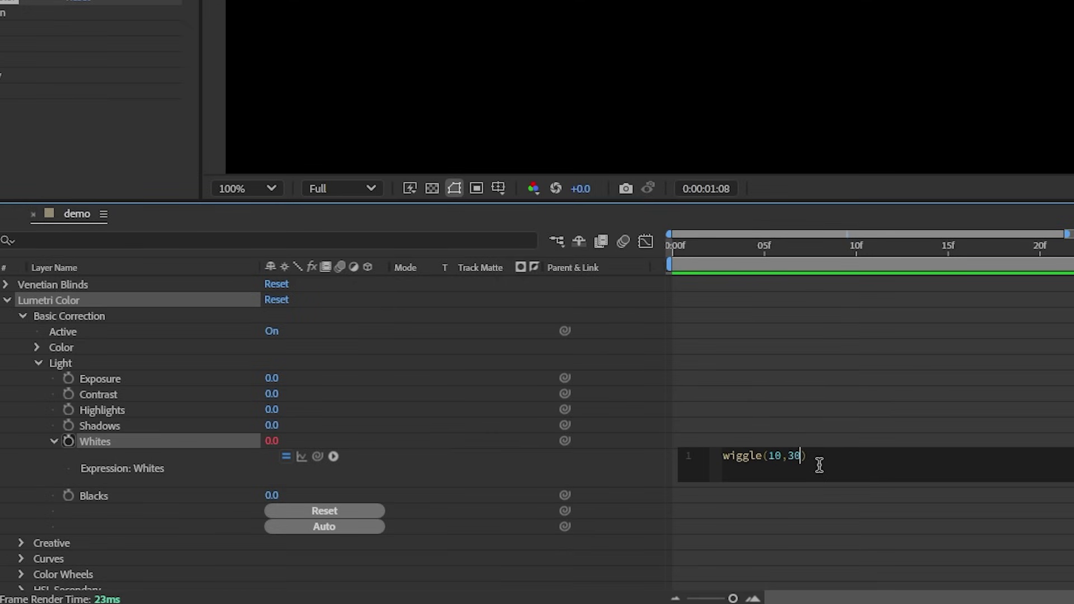
{"action": "left_click", "coordinate": [862, 498]}
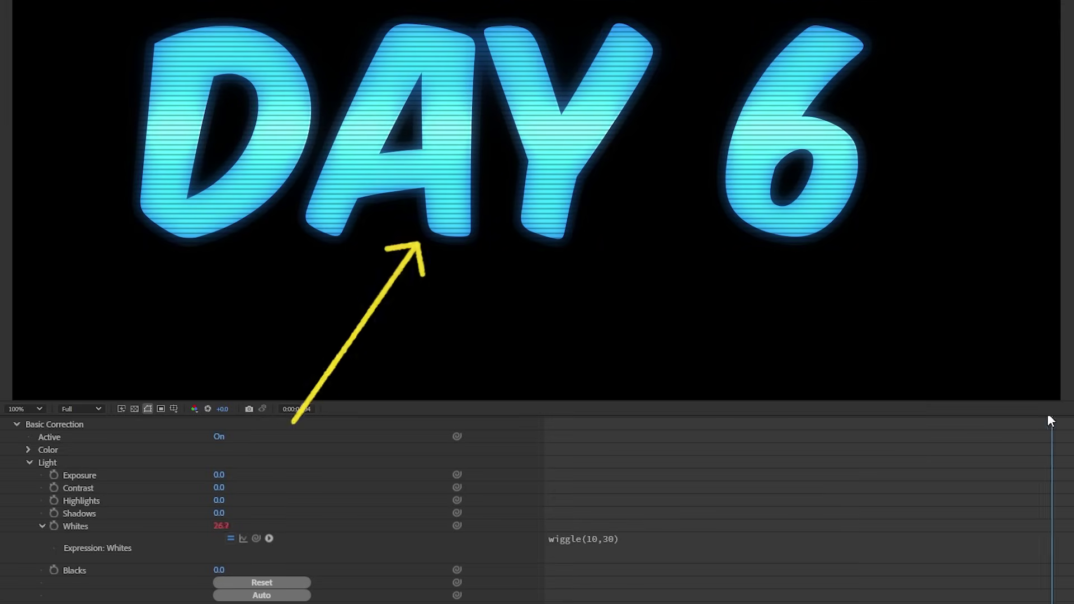
{"action": "left_click_drag", "start_coordinate": [824, 418], "coordinate": [499, 470]}
{"action": "key", "text": "space"}
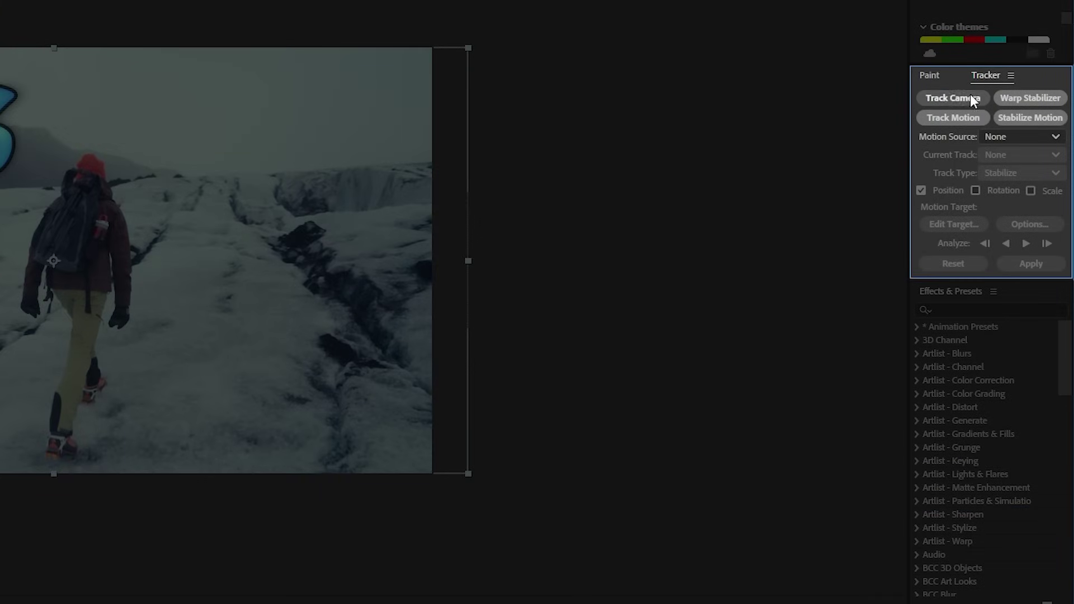
Track the red bottle on the hiker's backpack with Track Motion, analysing forward
{"action": "left_click", "coordinate": [946, 121]}
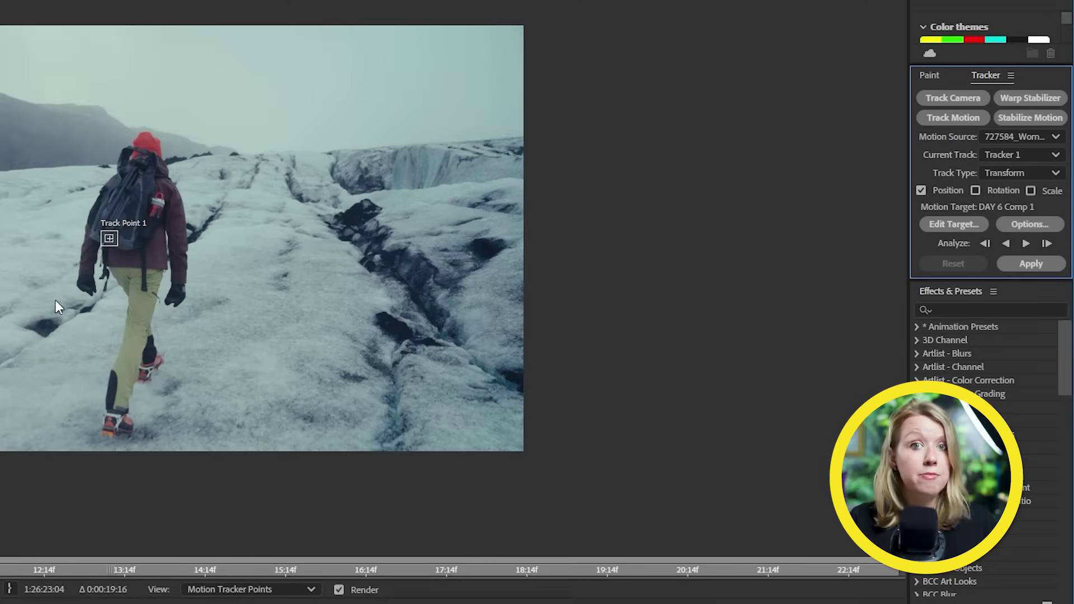
{"action": "scroll", "coordinate": [129, 224], "scroll_direction": "up", "scroll_amount": 4}
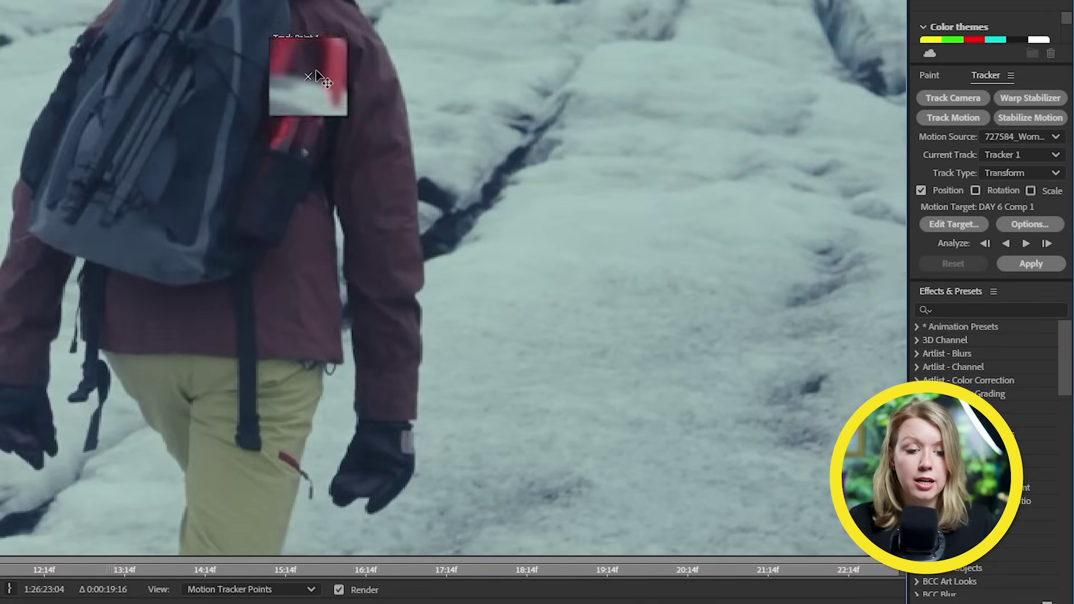
{"action": "left_click_drag", "start_coordinate": [316, 71], "coordinate": [317, 65]}
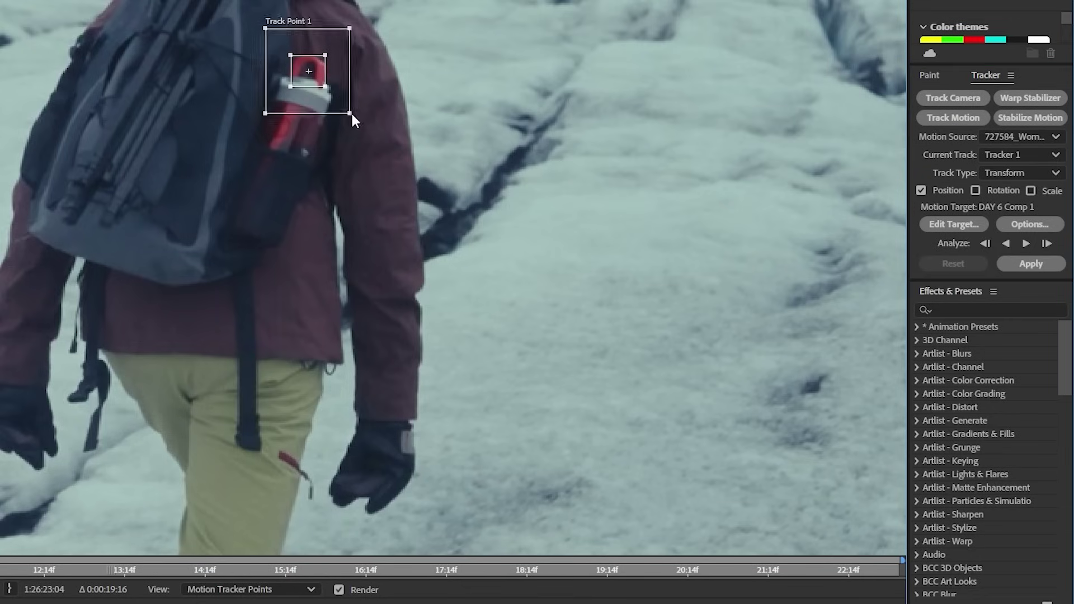
{"action": "left_click", "coordinate": [1025, 244]}
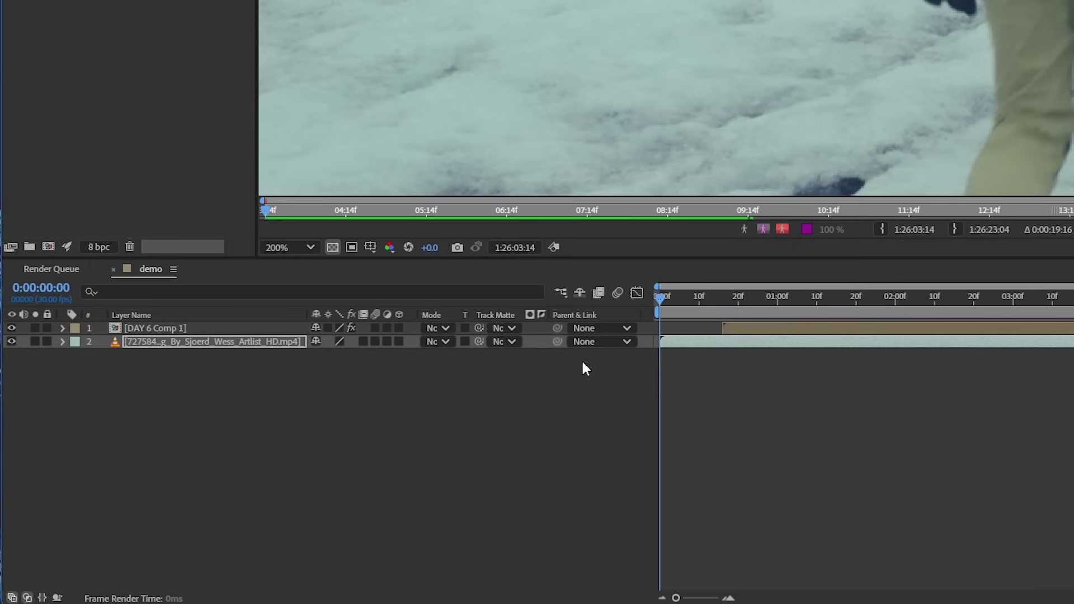
Apply the track to a new Null Object, then shrink DAY 6 into the upper left
{"action": "right_click", "coordinate": [529, 393]}
{"action": "mouse_move", "coordinate": [554, 400]}
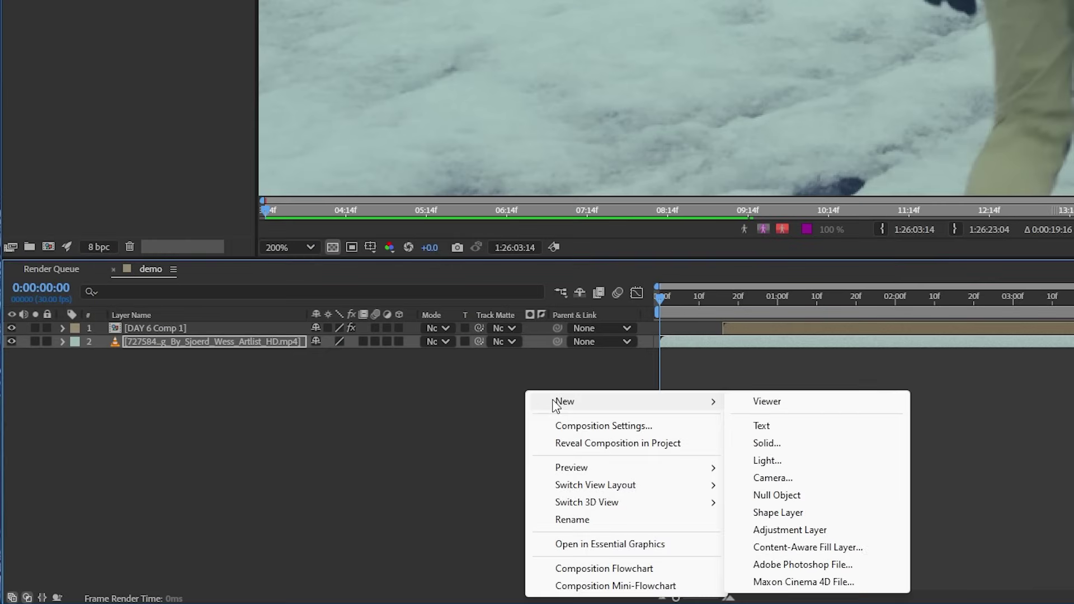
{"action": "left_click", "coordinate": [795, 497]}
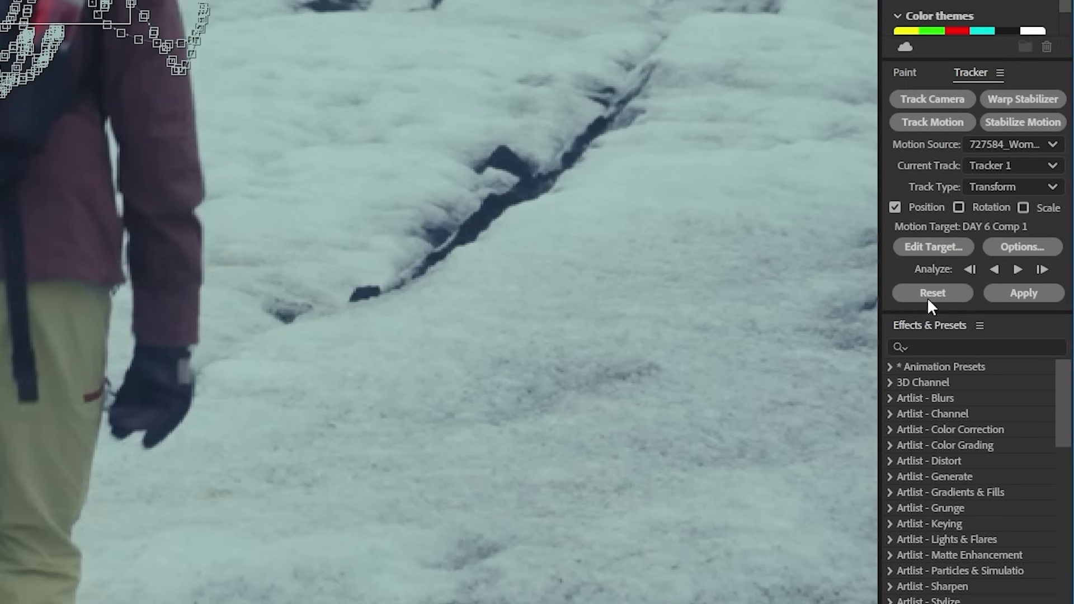
{"action": "left_click", "coordinate": [931, 246]}
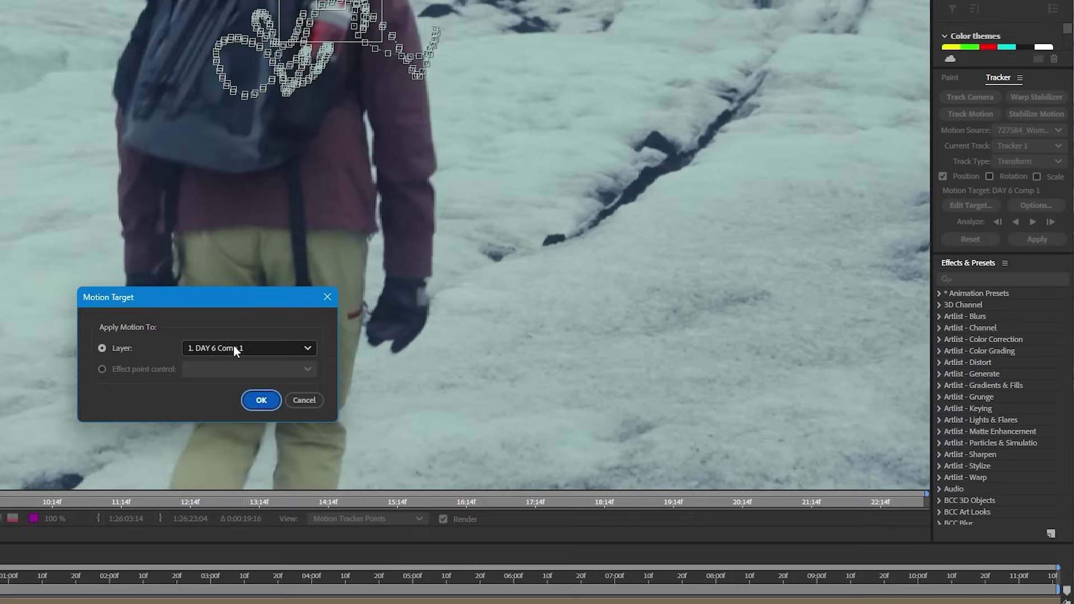
{"action": "left_click", "coordinate": [255, 400]}
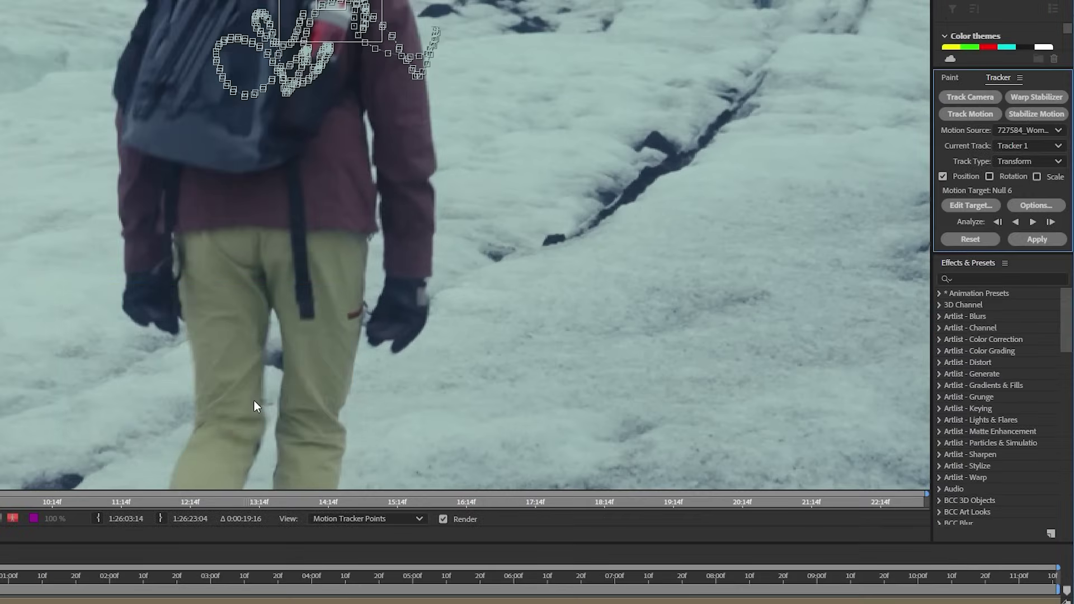
{"action": "left_click", "coordinate": [1026, 239]}
{"action": "key", "text": "Return"}
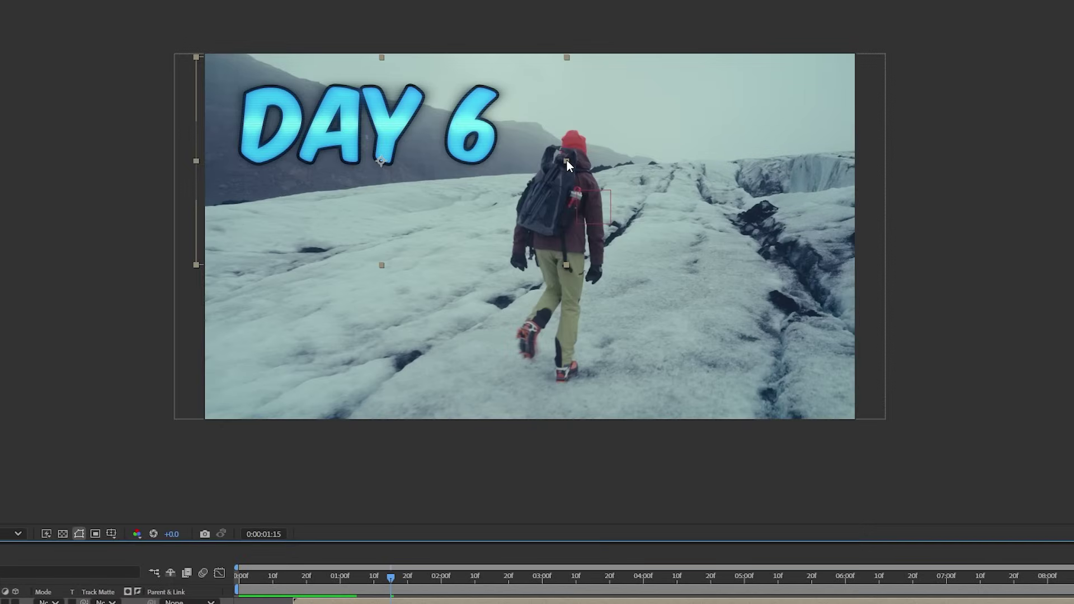
{"action": "left_click_drag", "start_coordinate": [566, 160], "coordinate": [535, 123]}
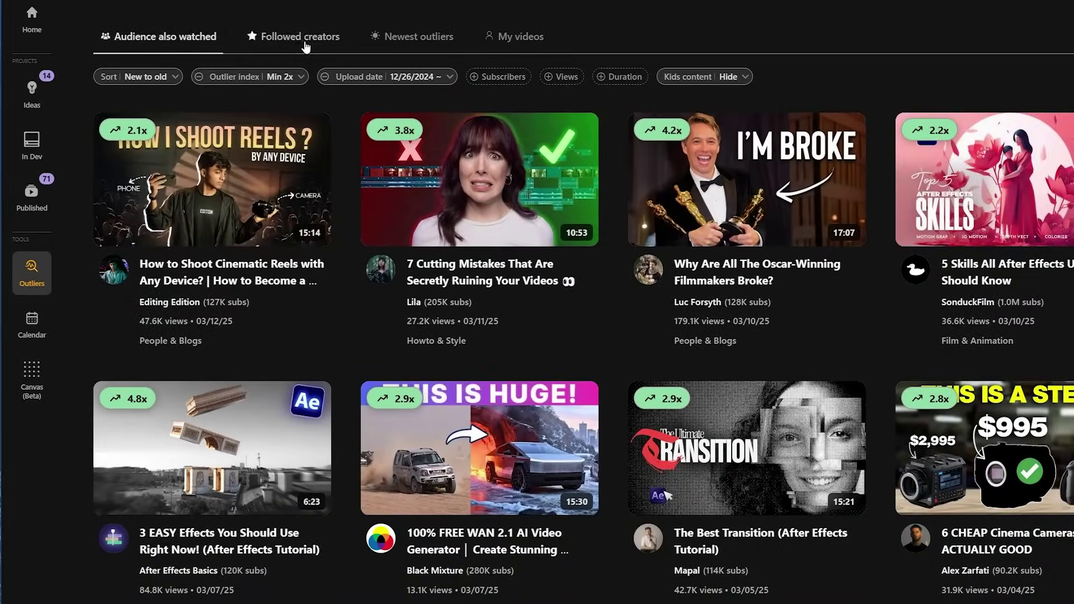
Browse the Followed creators, Newest outliers and My videos tabs on the Outliers page
{"action": "left_click", "coordinate": [306, 46]}
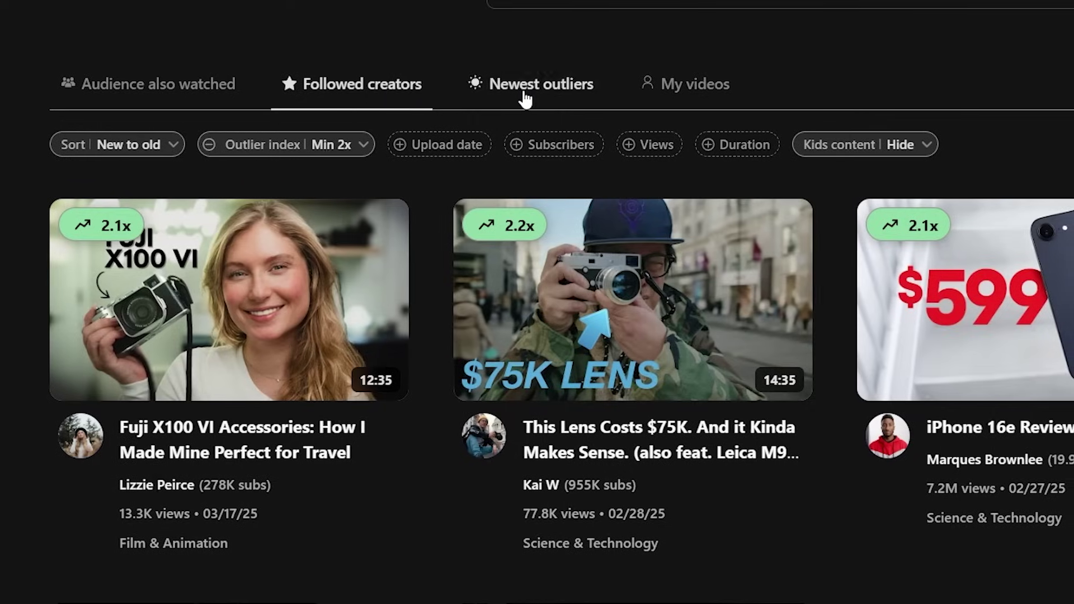
{"action": "left_click", "coordinate": [539, 98]}
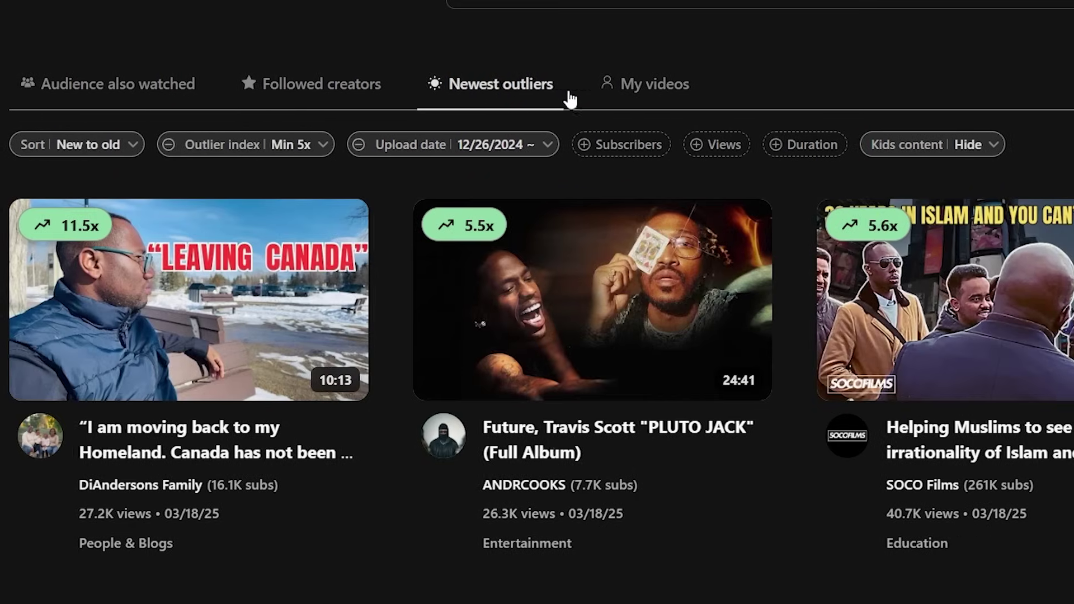
{"action": "left_click", "coordinate": [638, 98]}
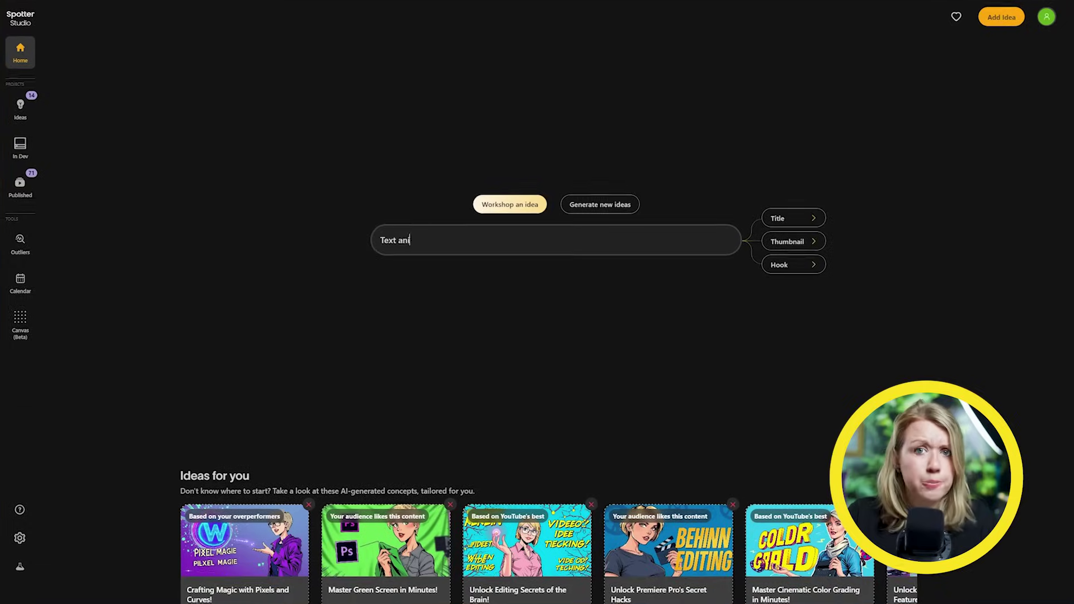
Move the 7 Insane Transitions idea into development, open its project and brainstorm hooks
{"action": "left_click", "coordinate": [597, 207]}
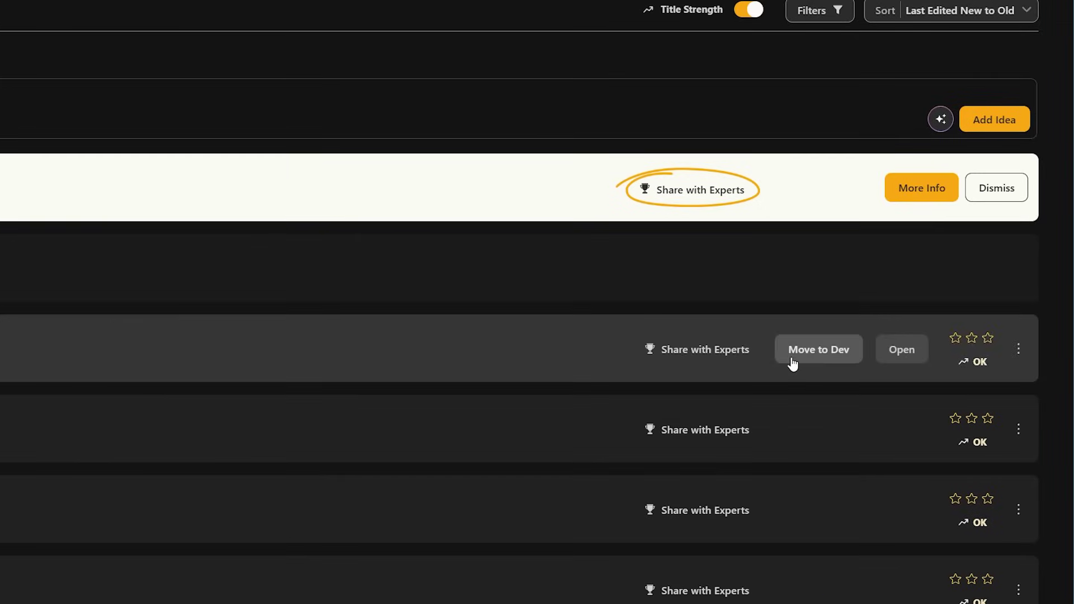
{"action": "left_click", "coordinate": [818, 350]}
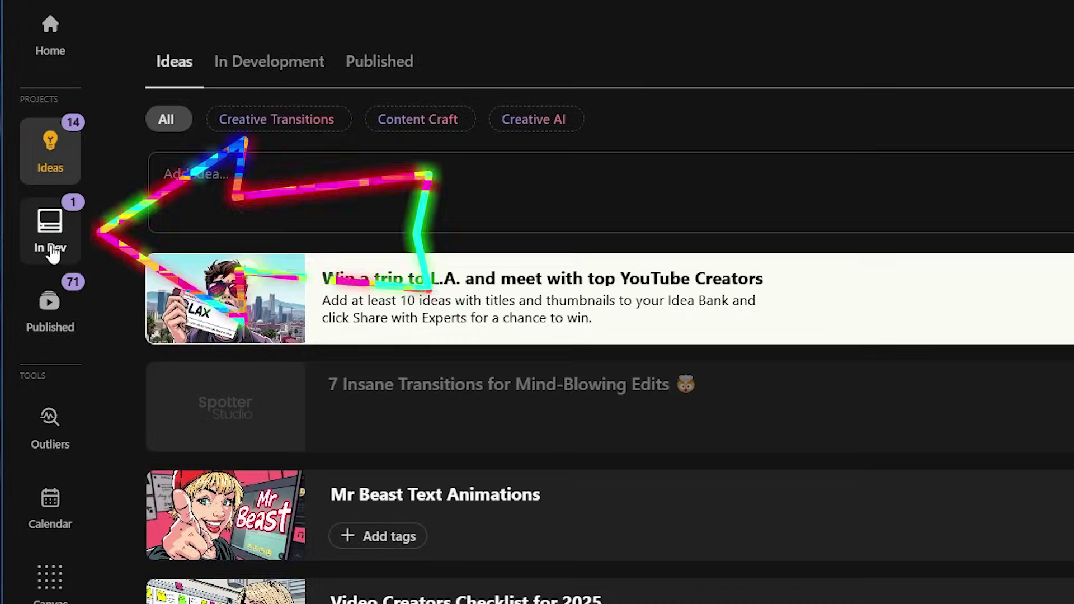
{"action": "left_click", "coordinate": [53, 252]}
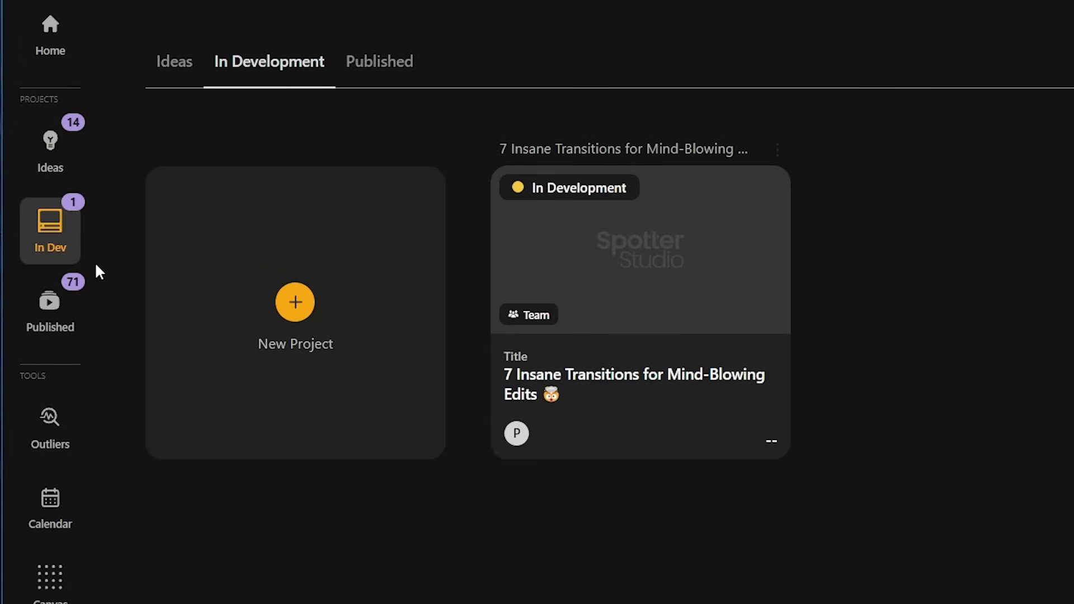
{"action": "left_click", "coordinate": [576, 370]}
{"action": "left_click", "coordinate": [390, 465]}
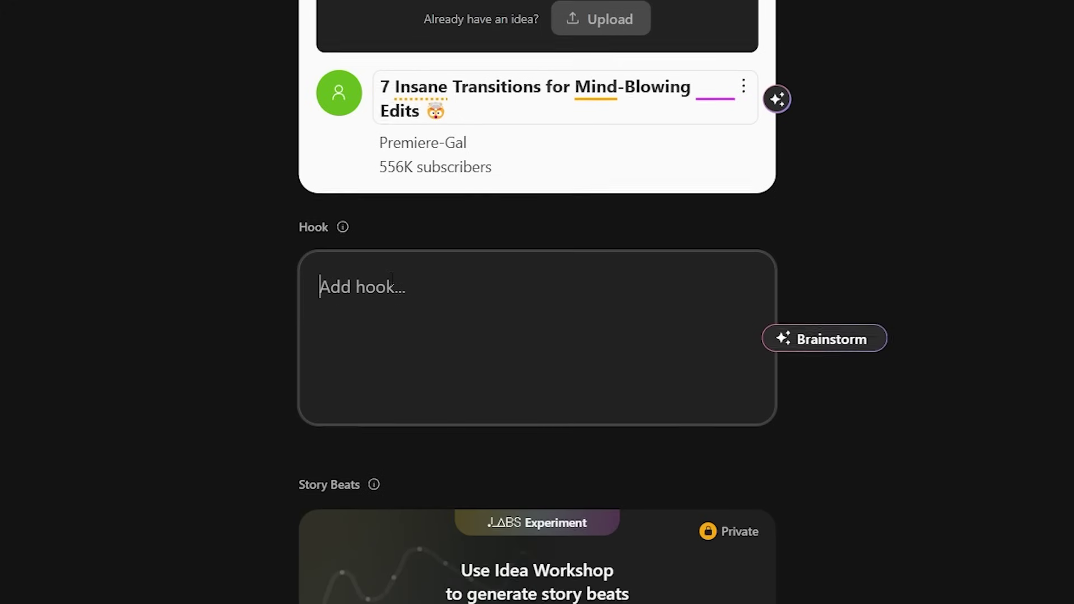
{"action": "left_click", "coordinate": [765, 324]}
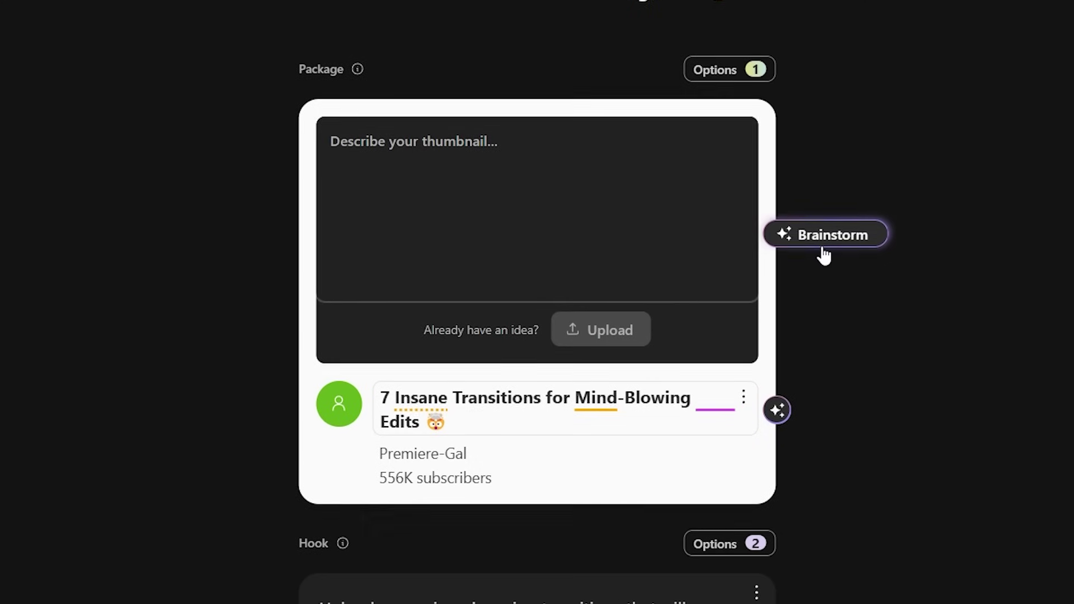
Brainstorm thumbnails and request a variant: 'Change shirt from red to purple'
{"action": "left_click", "coordinate": [822, 249]}
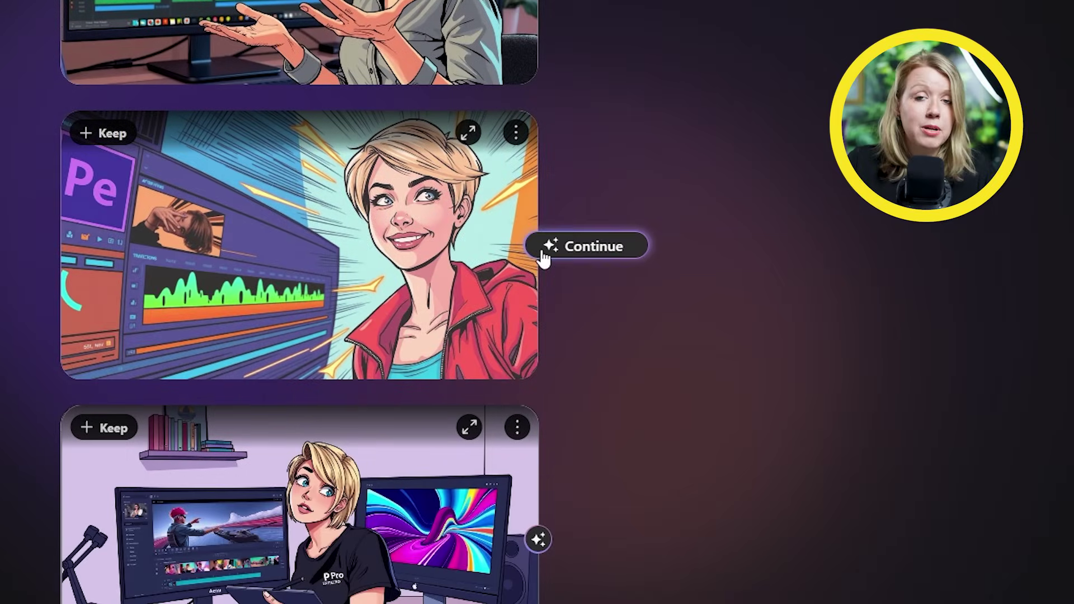
{"action": "left_click", "coordinate": [537, 245]}
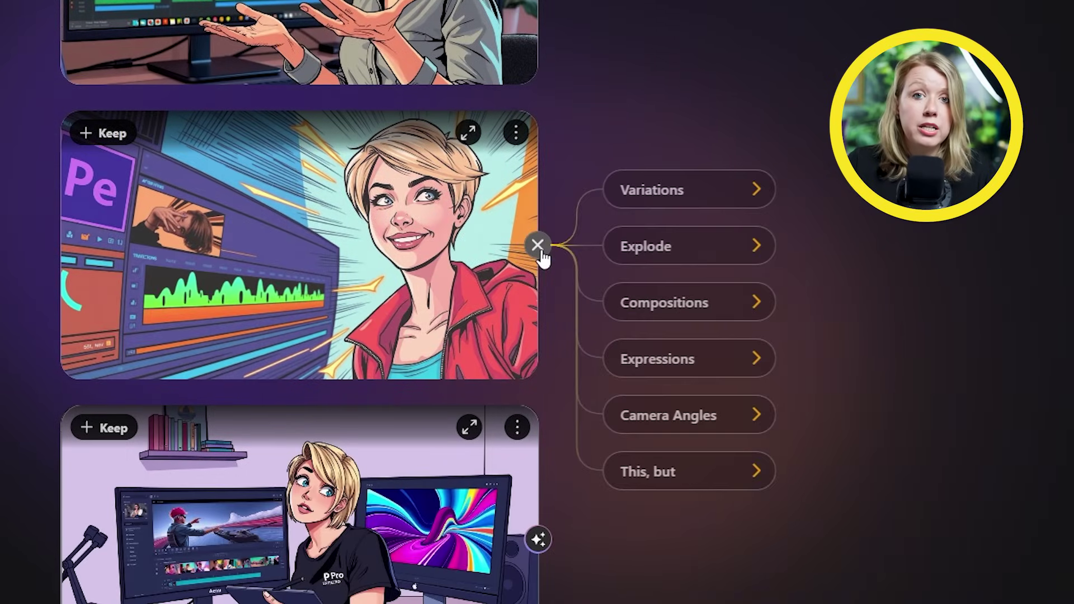
{"action": "left_click", "coordinate": [649, 467]}
{"action": "type", "text": "Change shirt from red "}
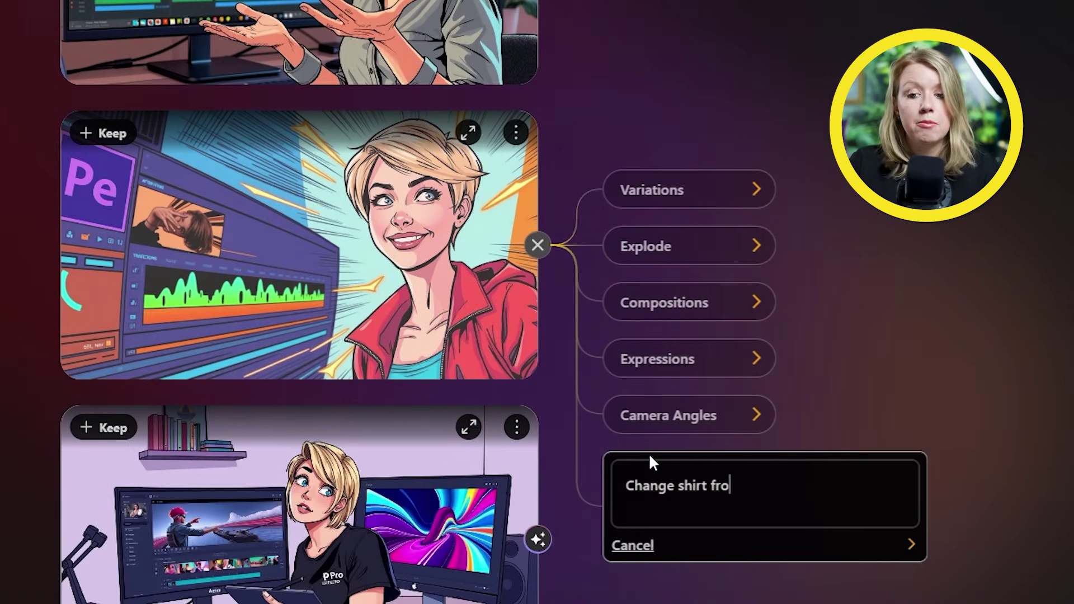
{"action": "type", "text": "to purple"}
{"action": "key", "text": "Return"}
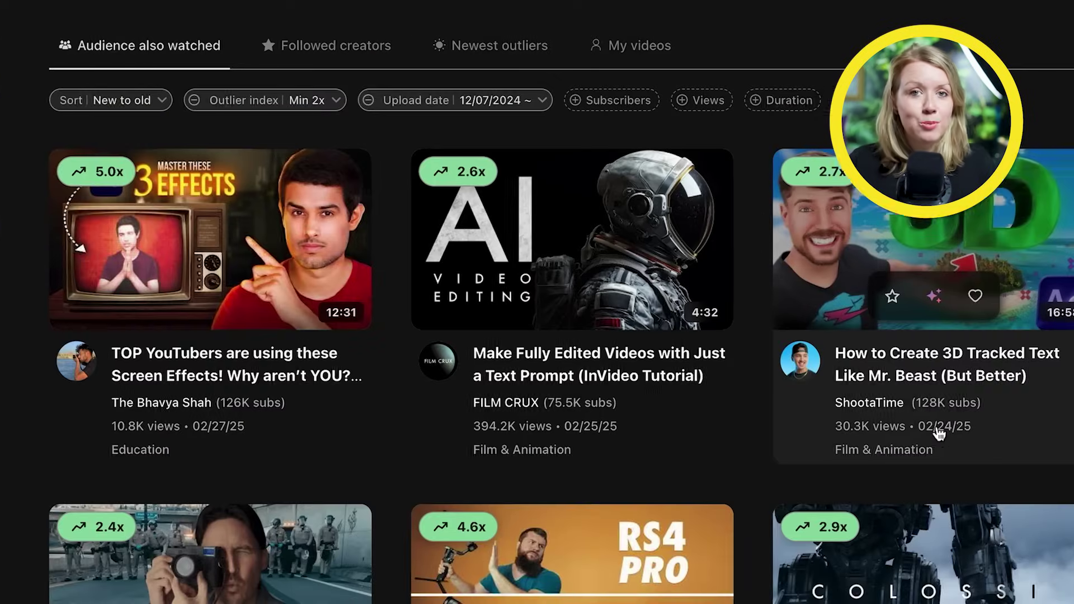
Brainstorm title ideas, then start the free trial sign-up on the Spotter Studio website
{"action": "left_click", "coordinate": [805, 296]}
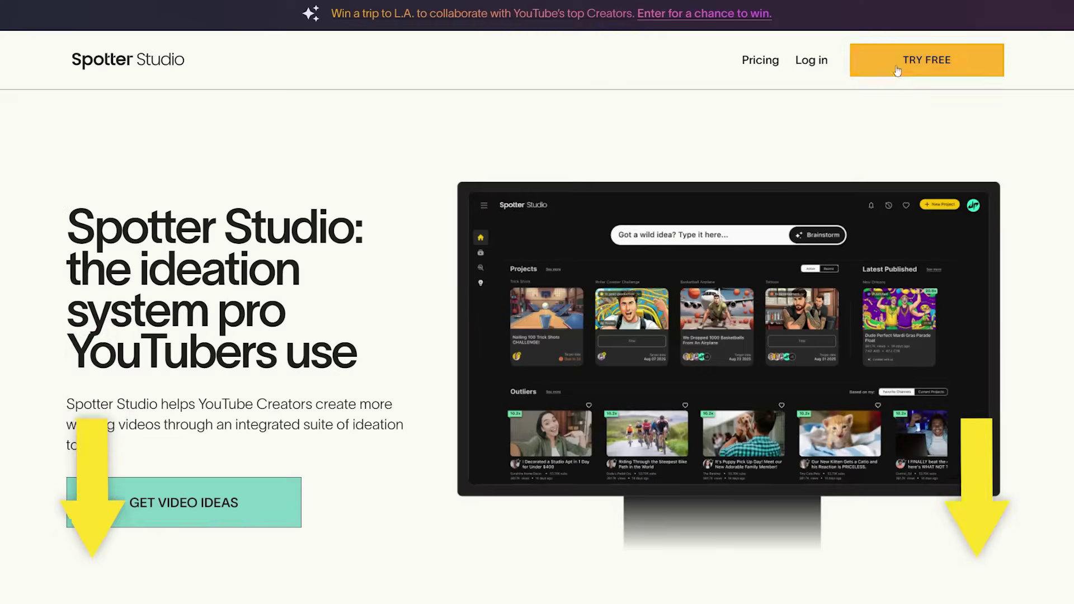
{"action": "left_click", "coordinate": [897, 69]}
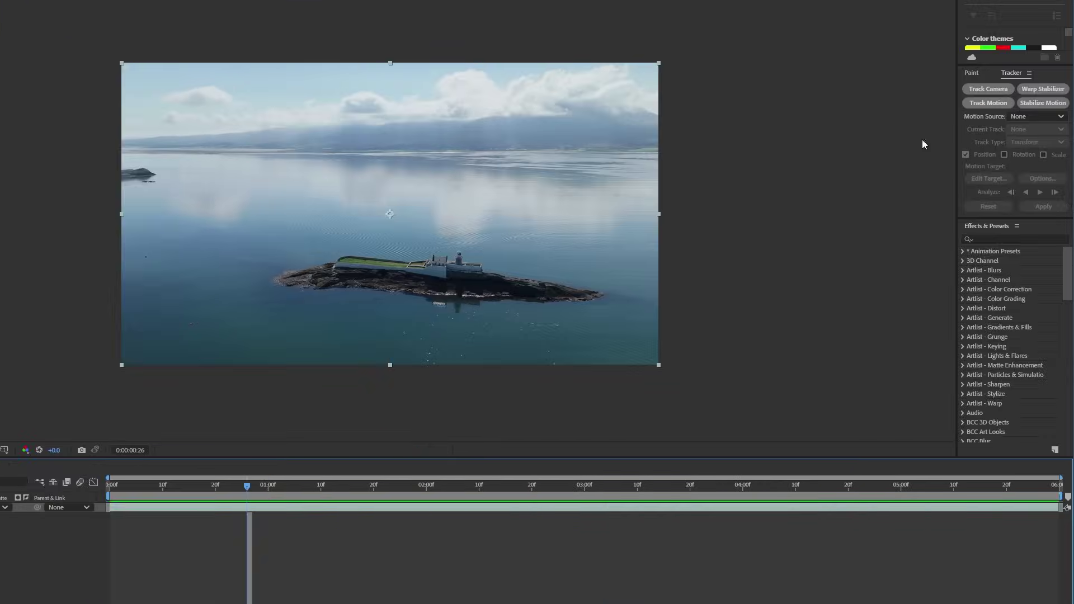
Camera-track the drone footage and display the 3D track points on the lighthouse island
{"action": "left_click", "coordinate": [1010, 73]}
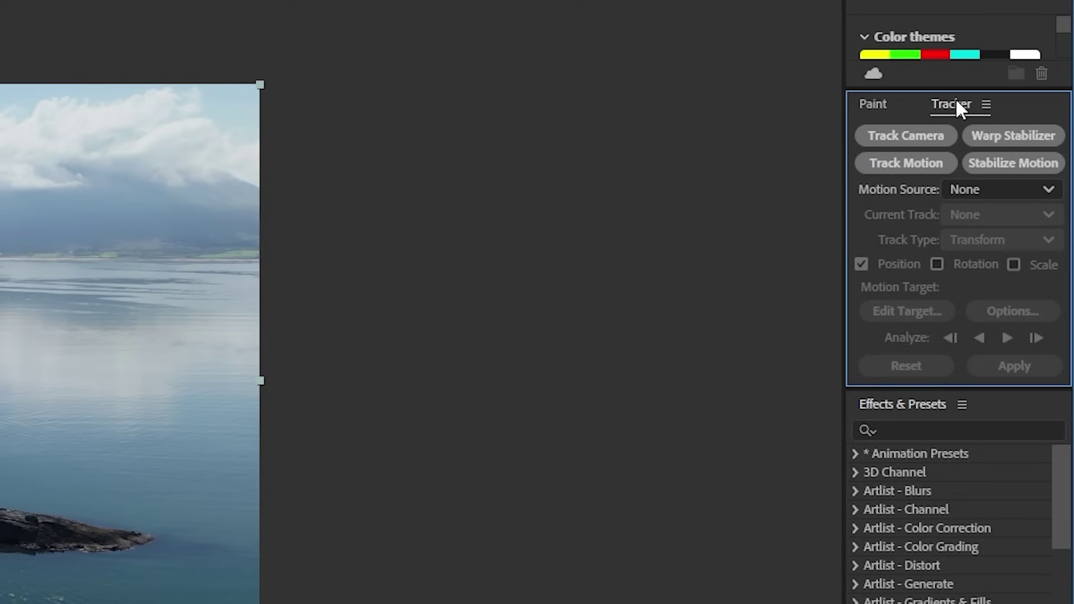
{"action": "left_click", "coordinate": [906, 141]}
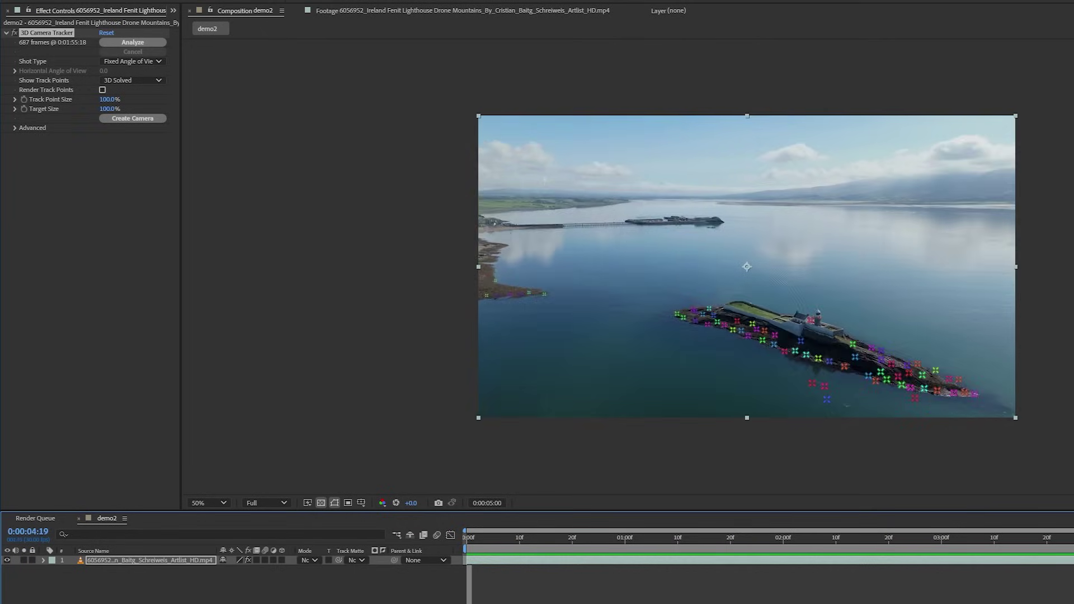
{"action": "left_click", "coordinate": [215, 598]}
{"action": "left_click", "coordinate": [168, 561]}
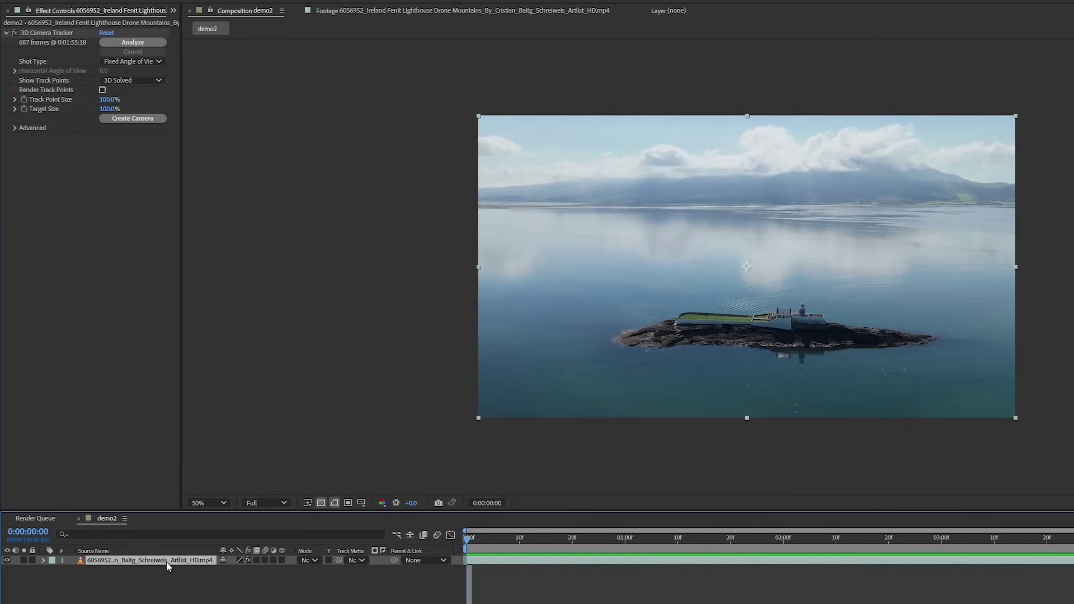
{"action": "left_click", "coordinate": [33, 35]}
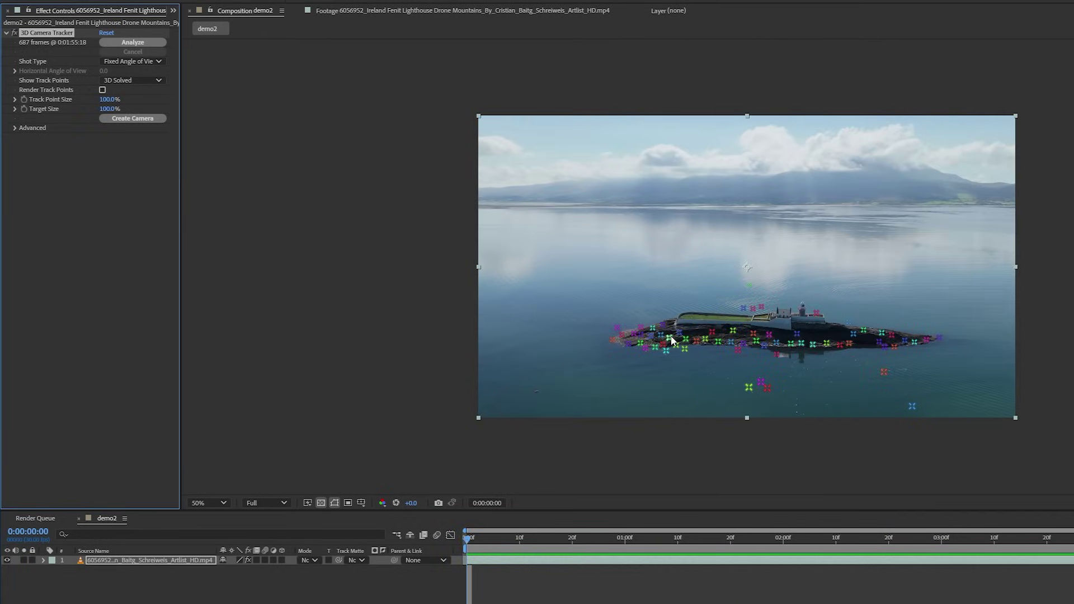
{"action": "mouse_move", "coordinate": [676, 338]}
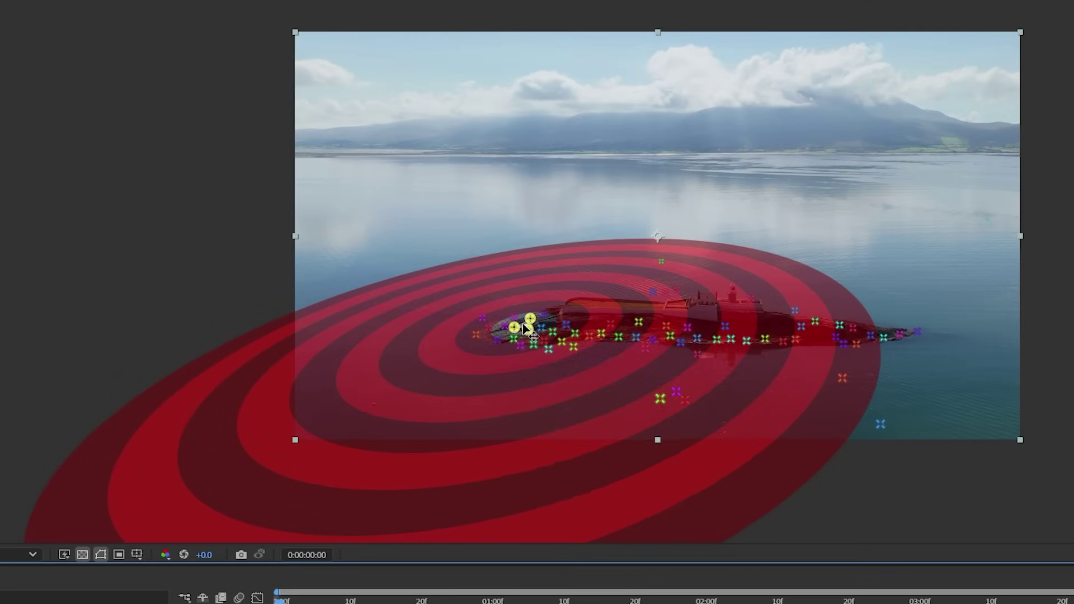
{"action": "right_click", "coordinate": [646, 331]}
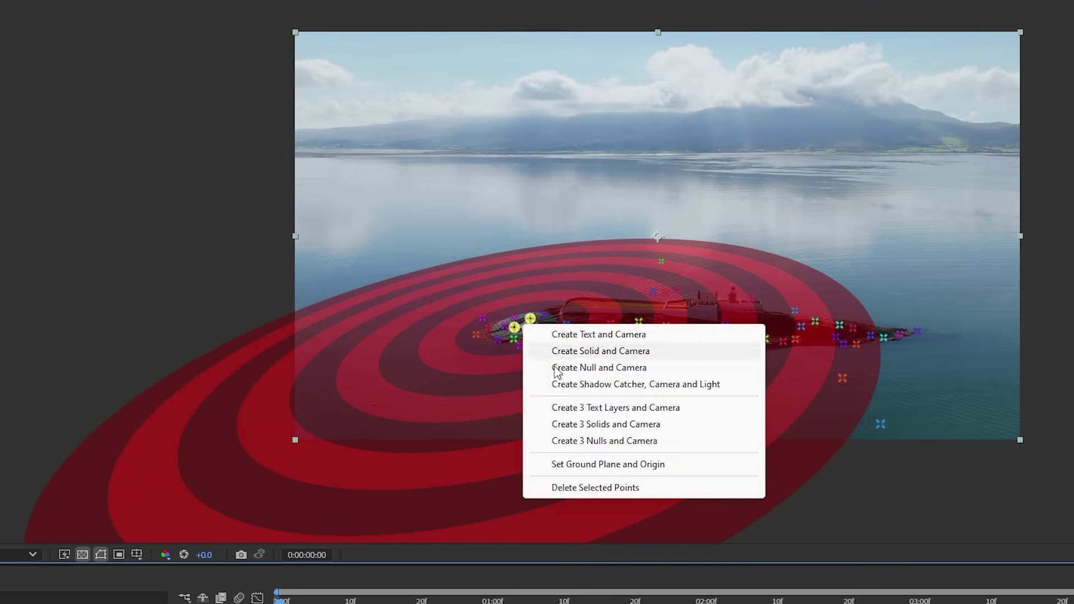
Set the ground plane and origin at the island, then create a tracked solid and camera
{"action": "left_click", "coordinate": [579, 463]}
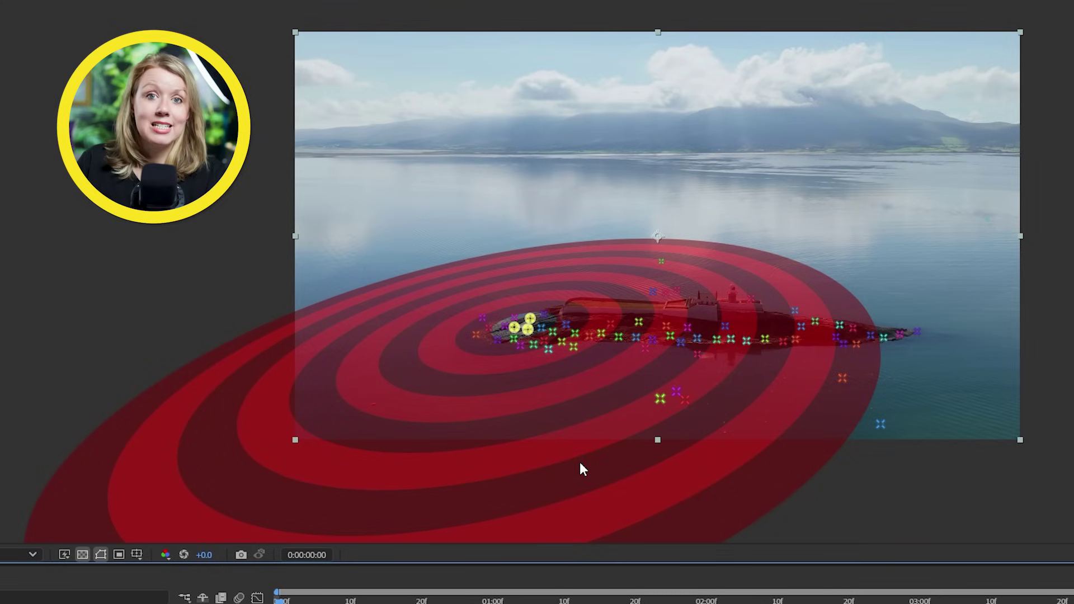
{"action": "right_click", "coordinate": [526, 332]}
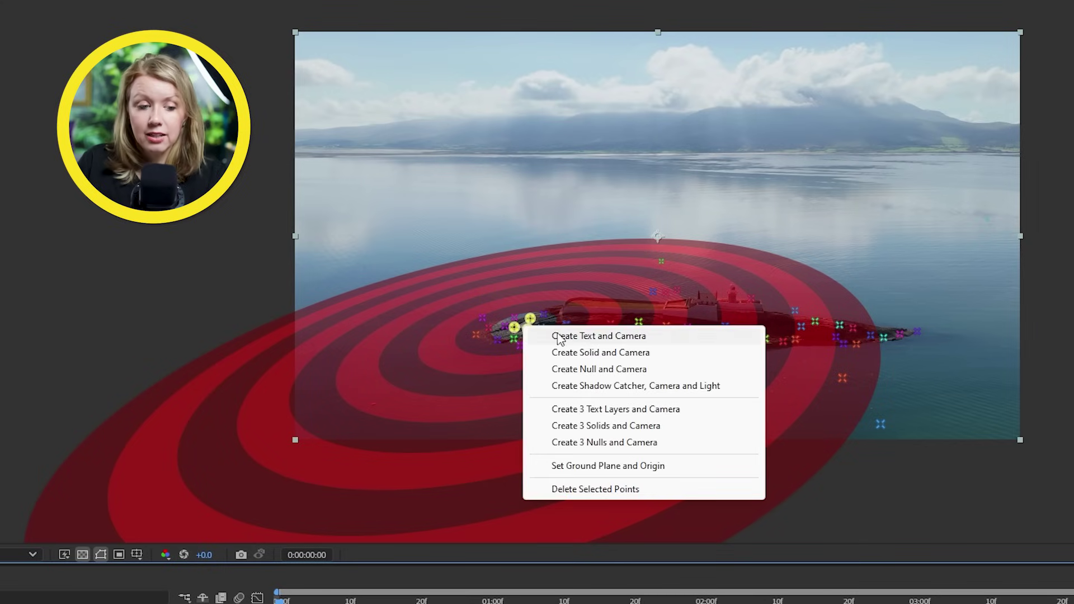
{"action": "left_click", "coordinate": [582, 352]}
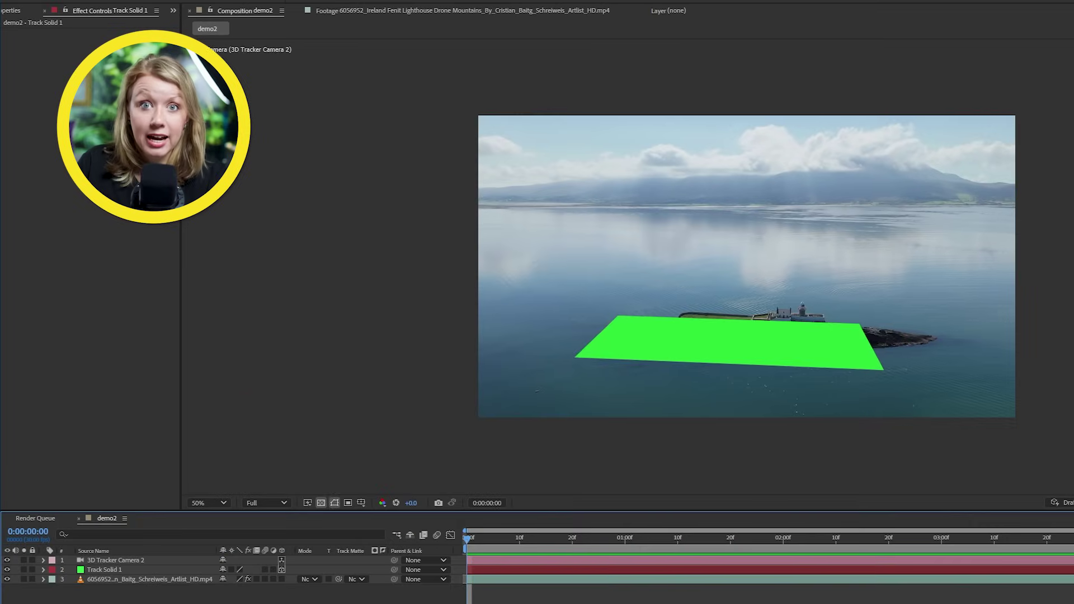
{"action": "key", "text": "space"}
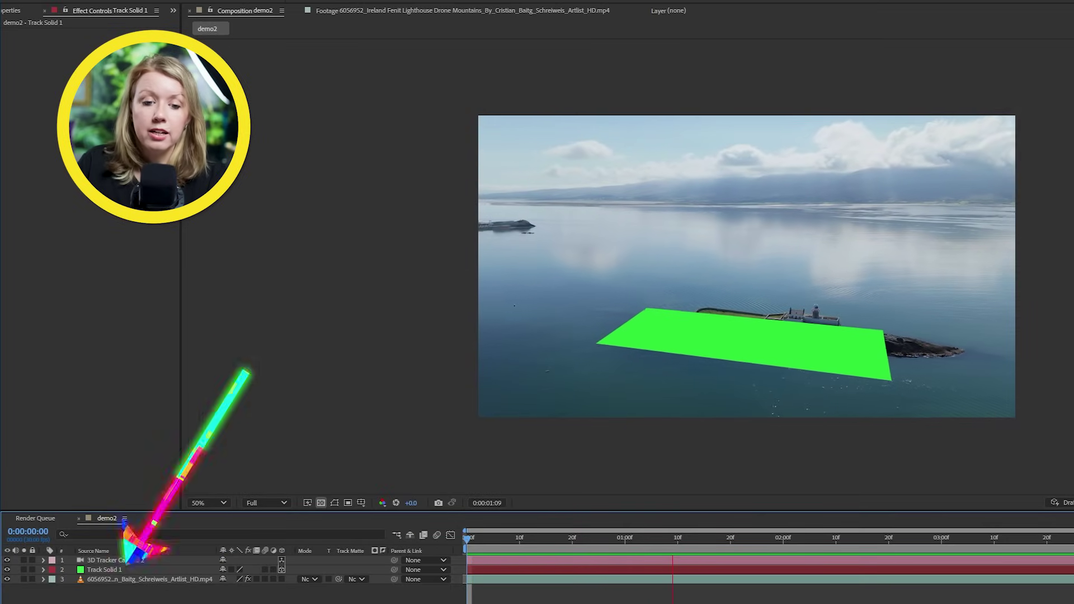
{"action": "key", "text": "space"}
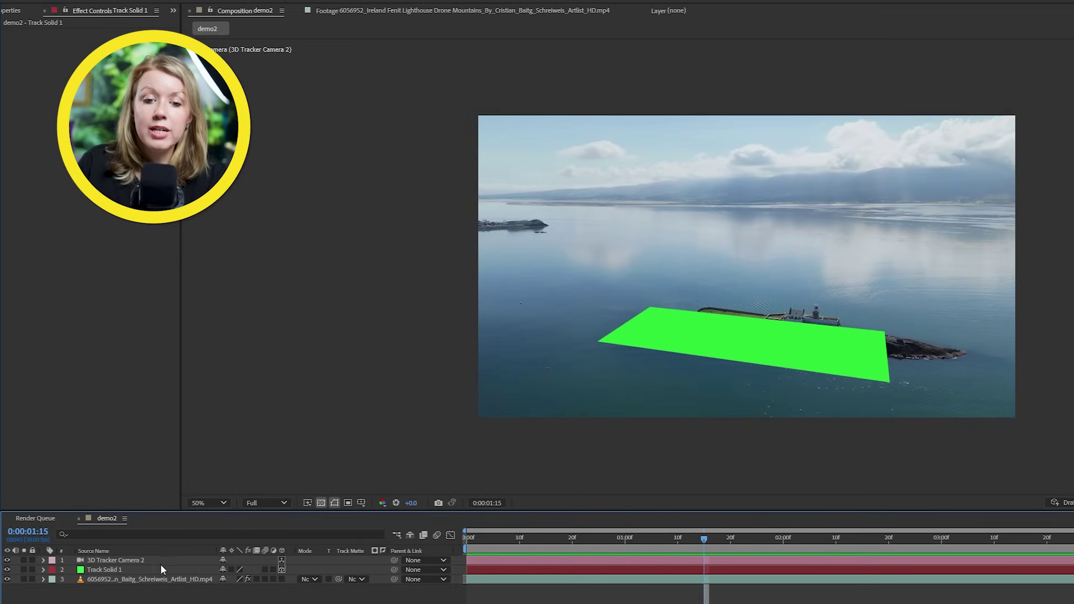
Rotate the green Track Solid 1 upright and preview it over the footage
{"action": "left_click", "coordinate": [104, 569]}
{"action": "left_click_drag", "start_coordinate": [732, 358], "coordinate": [762, 170]}
{"action": "key", "text": "w"}
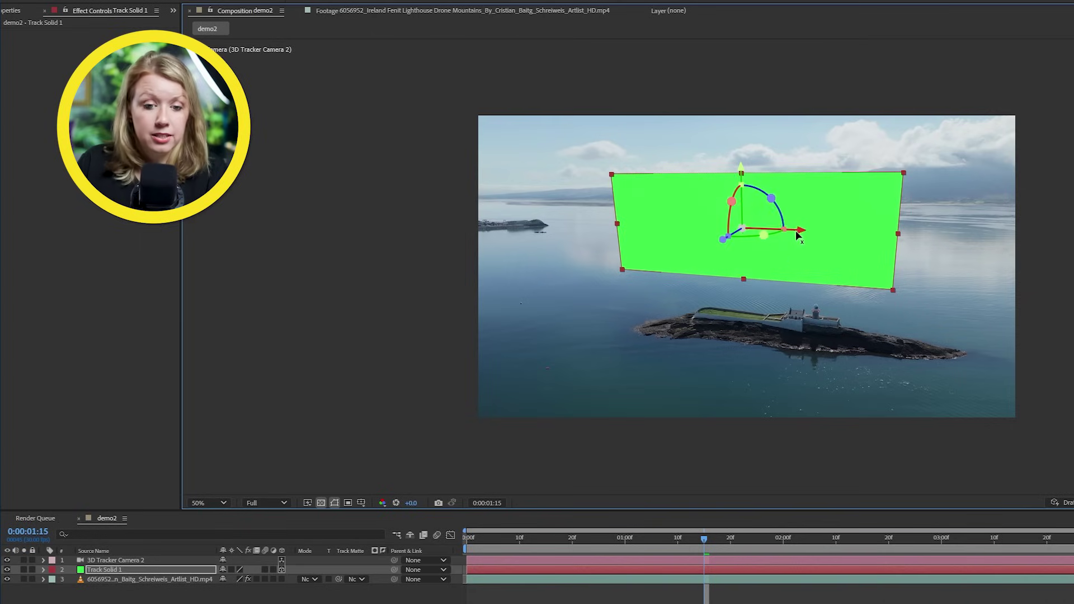
{"action": "left_click_drag", "start_coordinate": [800, 237], "coordinate": [811, 234]}
{"action": "key", "text": "Home"}
{"action": "key", "text": "space"}
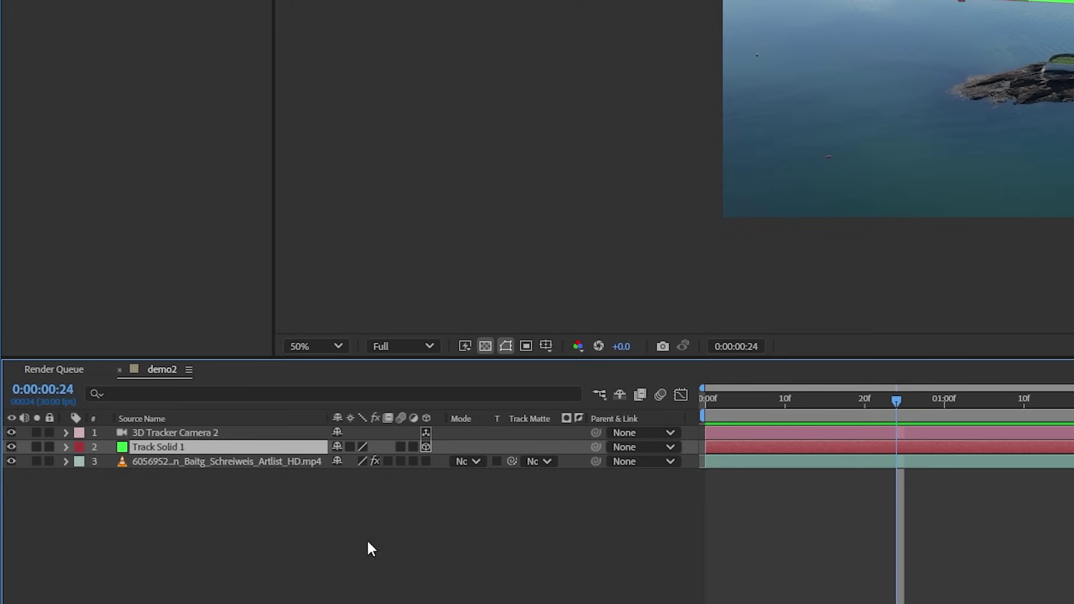
Hide the three tracking layers, show the Counter and Hours text layers, and toggle 100 Hours
{"action": "left_click_drag", "start_coordinate": [12, 434], "coordinate": [9, 478]}
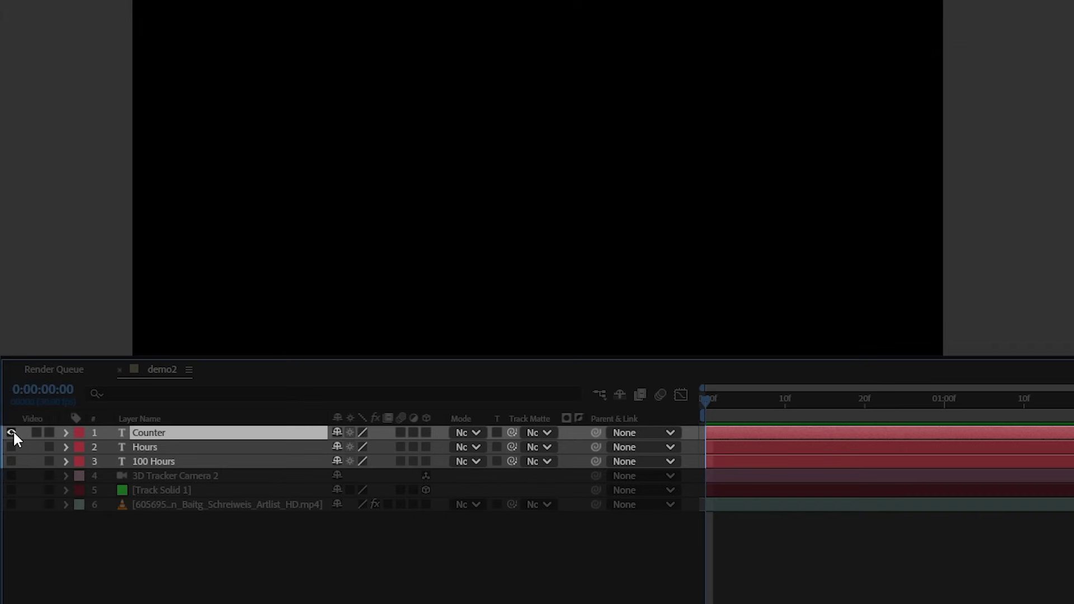
{"action": "left_click", "coordinate": [11, 433]}
{"action": "left_click", "coordinate": [11, 446]}
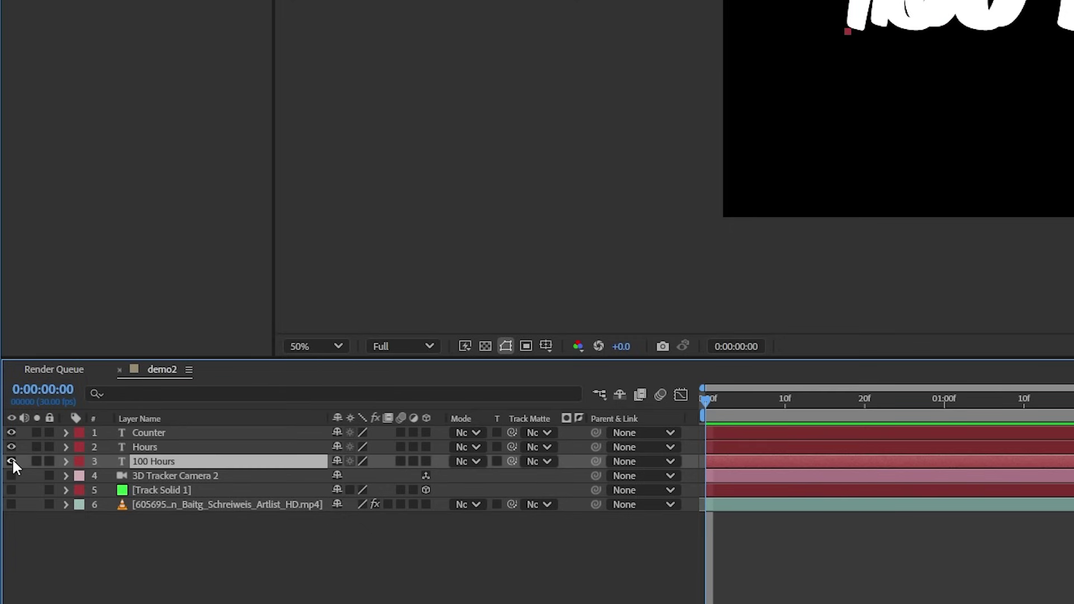
{"action": "left_click", "coordinate": [12, 461]}
Apply a Slider Control effect to the Counter layer
{"action": "left_click", "coordinate": [150, 447]}
{"action": "left_click", "coordinate": [153, 432]}
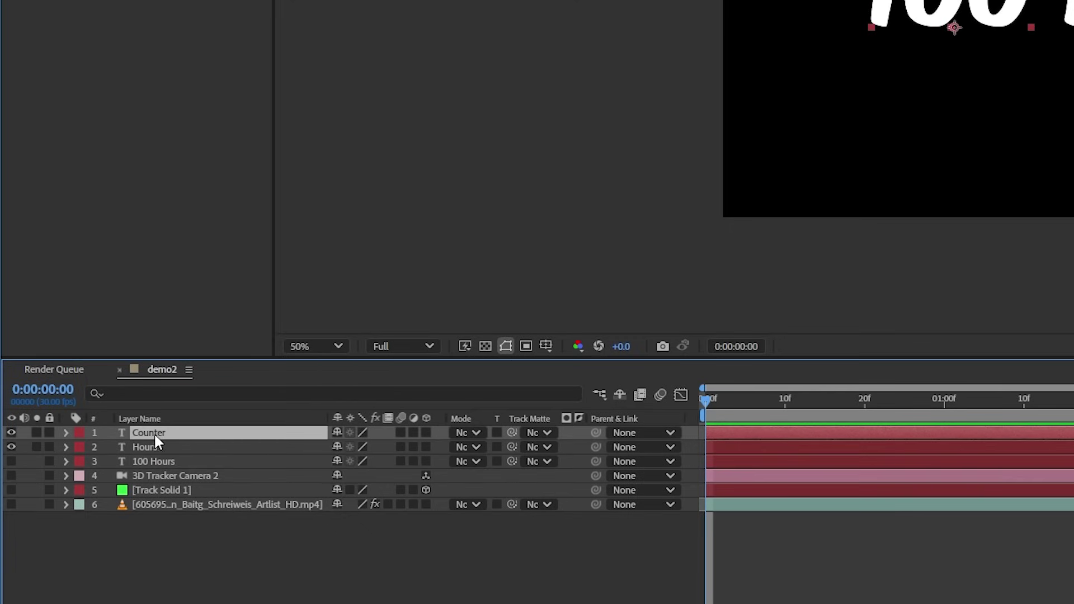
{"action": "key", "text": "ctrl+space"}
{"action": "type", "text": "sli"}
{"action": "left_click", "coordinate": [192, 297]}
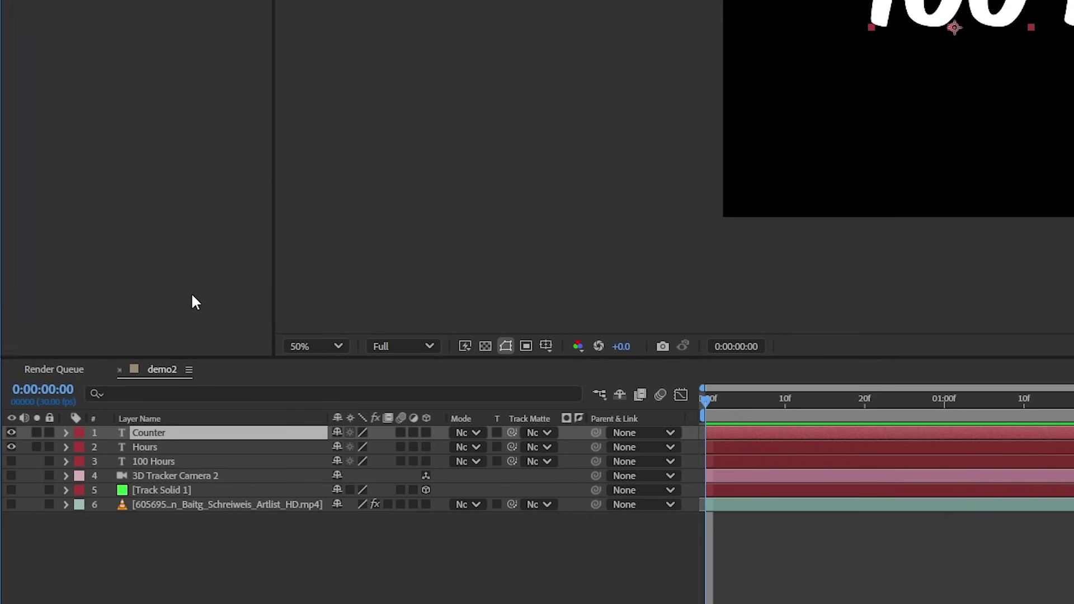
Pick-whip the Counter's Source Text to the Slider value and test that it drives the number
{"action": "left_click", "coordinate": [66, 433]}
{"action": "left_click", "coordinate": [141, 398]}
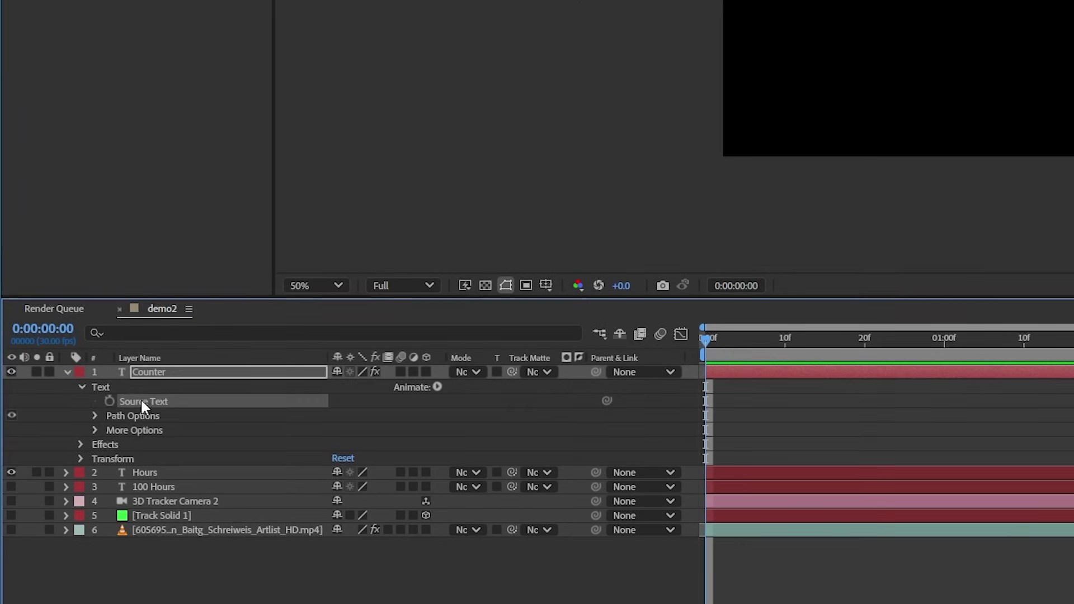
{"action": "left_click", "coordinate": [81, 444]}
{"action": "left_click", "coordinate": [114, 458]}
{"action": "left_click", "coordinate": [96, 458]}
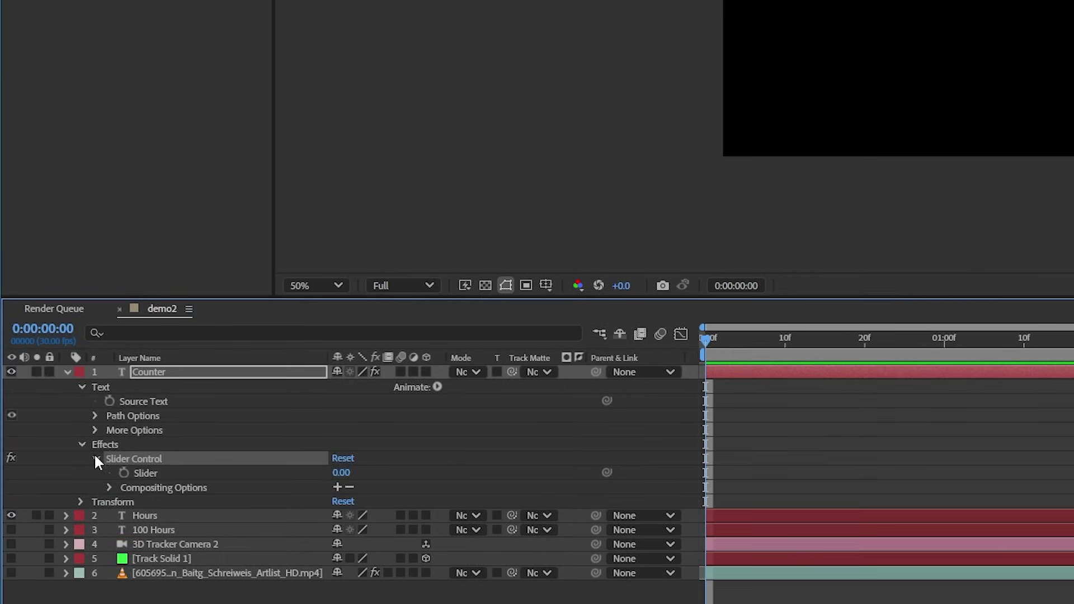
{"action": "left_click", "coordinate": [137, 398]}
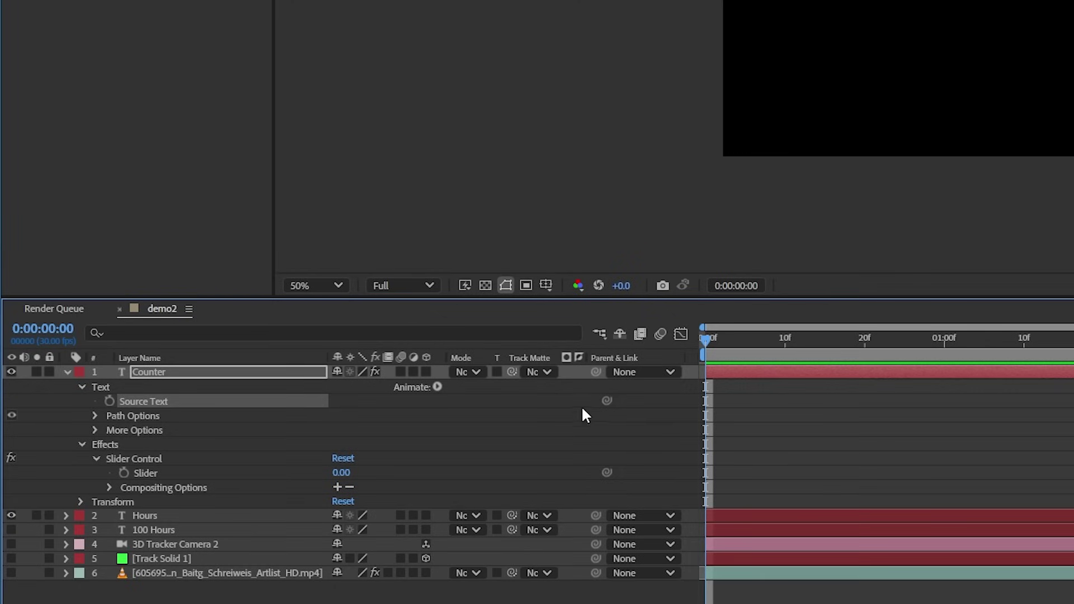
{"action": "left_click_drag", "start_coordinate": [606, 400], "coordinate": [156, 479]}
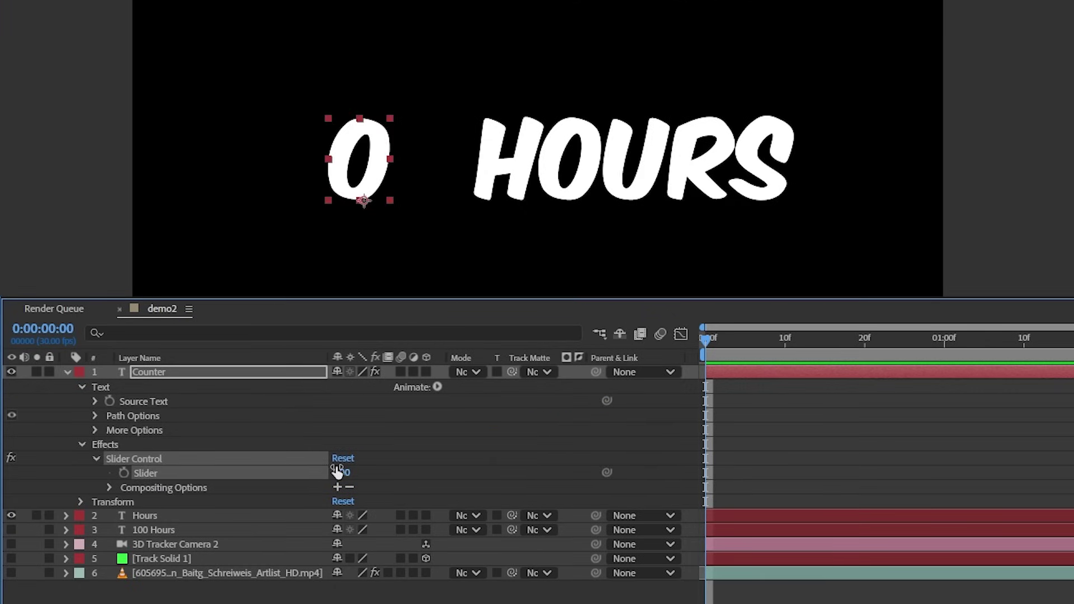
{"action": "left_click_drag", "start_coordinate": [337, 471], "coordinate": [136, 474]}
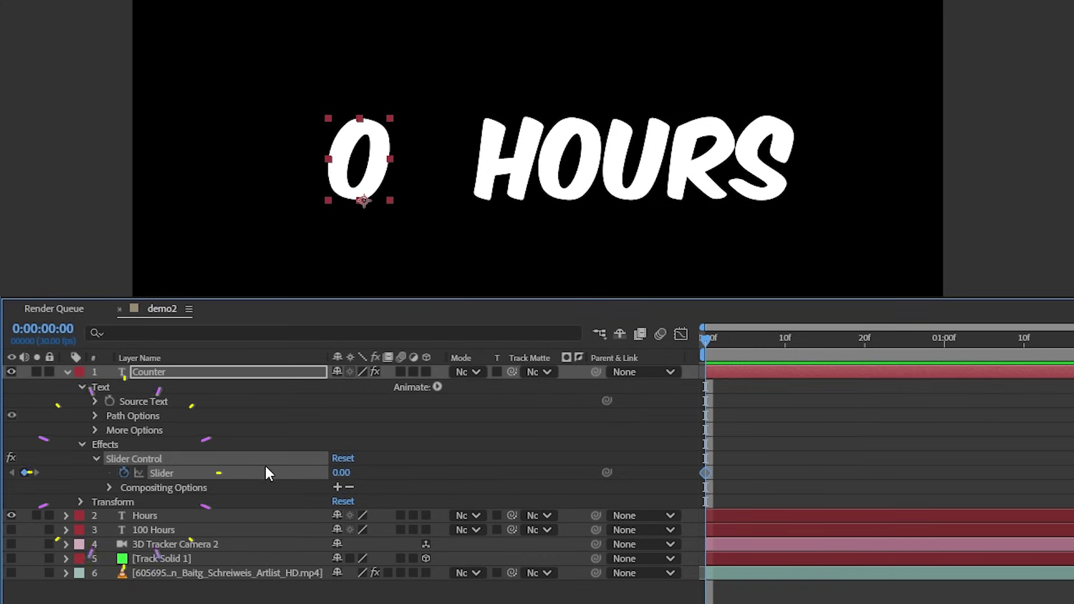
Set the Slider value to 99 at the frame where the count should end
{"action": "key", "text": "shift+Page_Down"}
{"action": "left_click", "coordinate": [339, 472]}
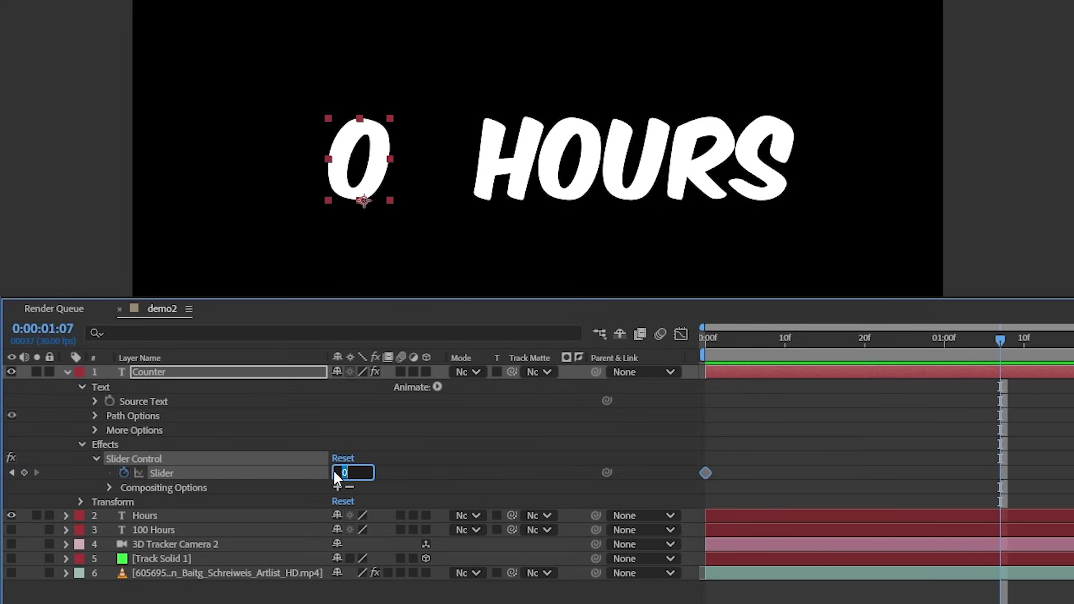
{"action": "type", "text": "99"}
{"action": "key", "text": "Return"}
Wrap the Source Text expression in Math.round so the counter shows whole numbers
{"action": "left_click_drag", "start_coordinate": [993, 342], "coordinate": [643, 372]}
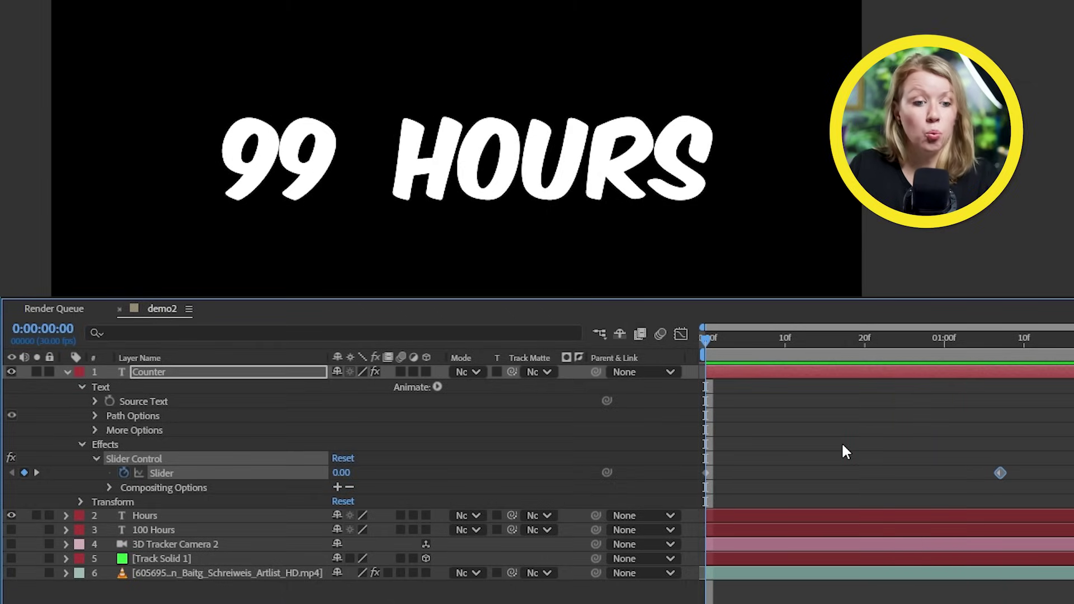
{"action": "left_click_drag", "start_coordinate": [951, 339], "coordinate": [881, 339]}
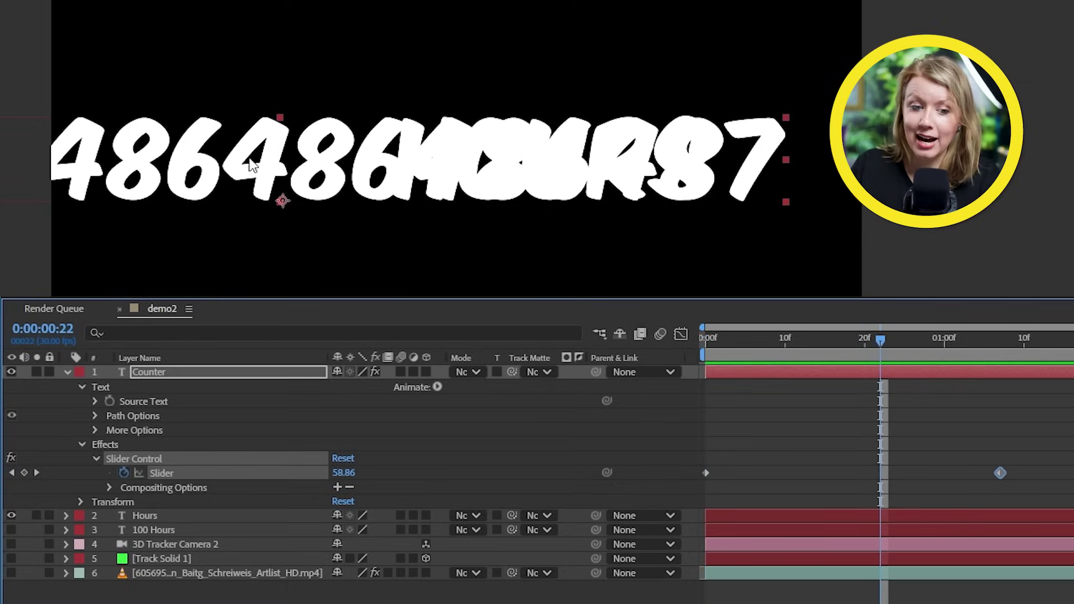
{"action": "left_click", "coordinate": [95, 401]}
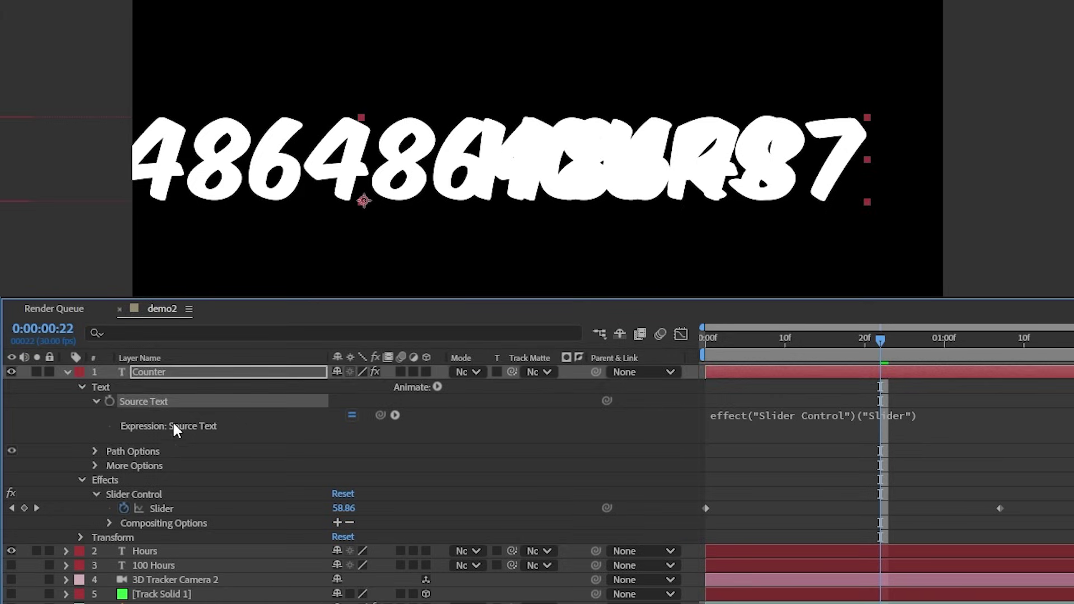
{"action": "left_click", "coordinate": [220, 431]}
{"action": "left_click", "coordinate": [774, 424]}
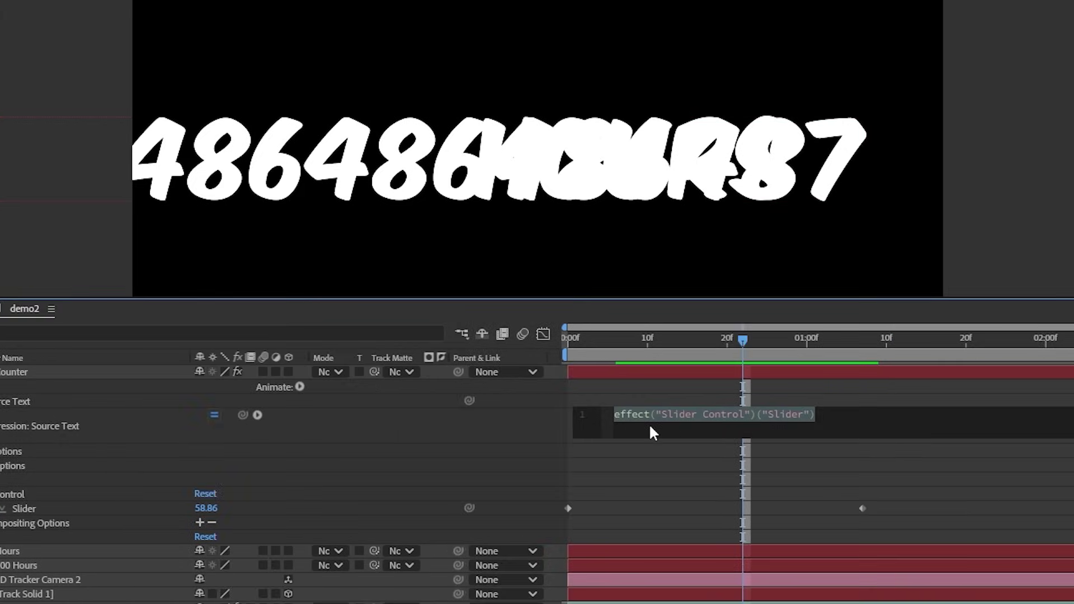
{"action": "left_click", "coordinate": [438, 419]}
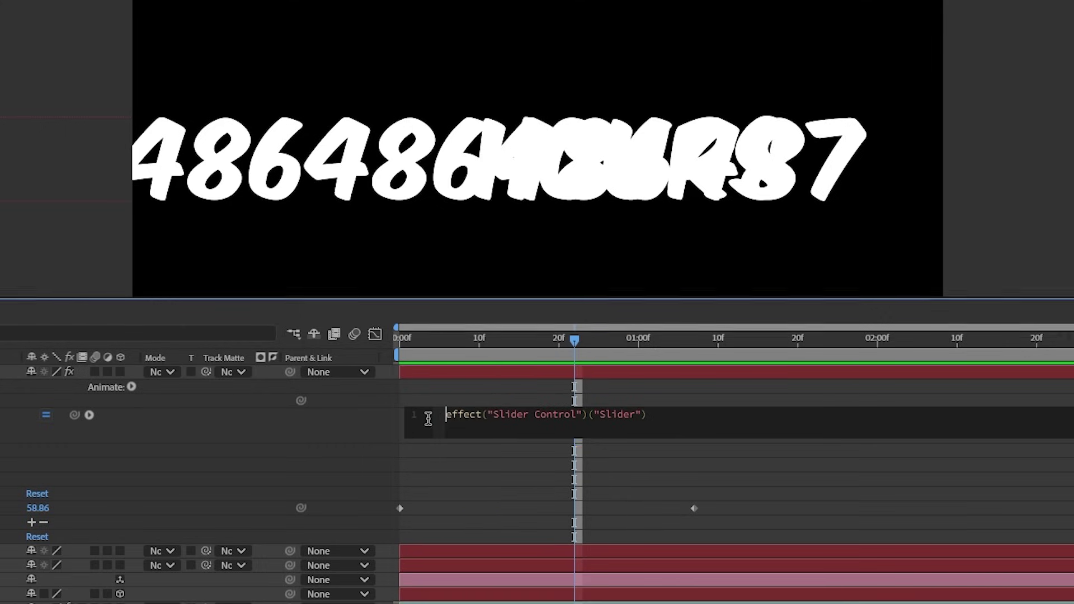
{"action": "type", "text": "Math.round"}
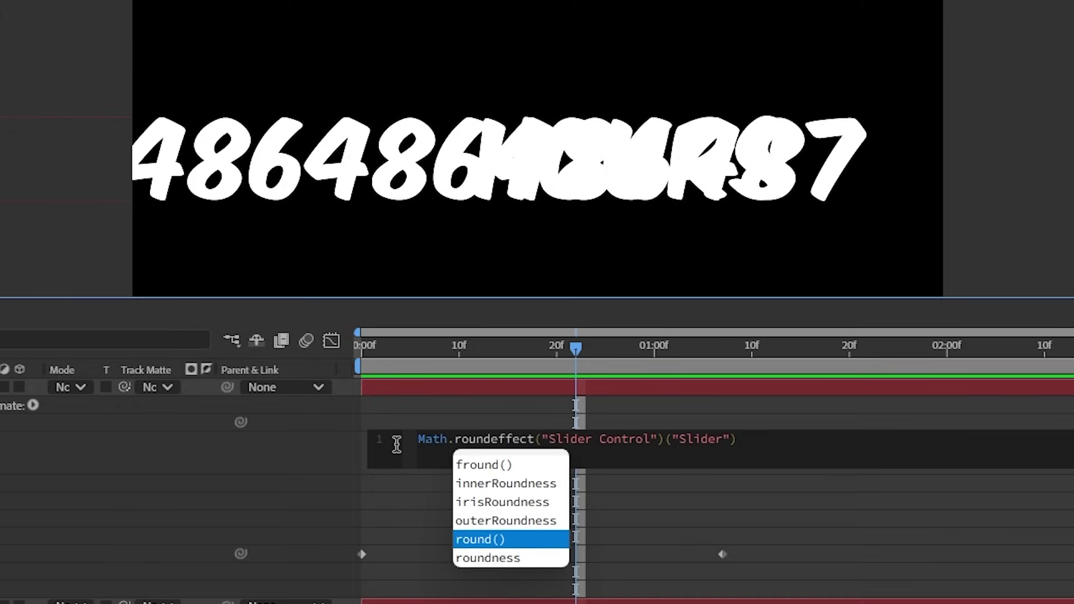
{"action": "key", "text": "Return"}
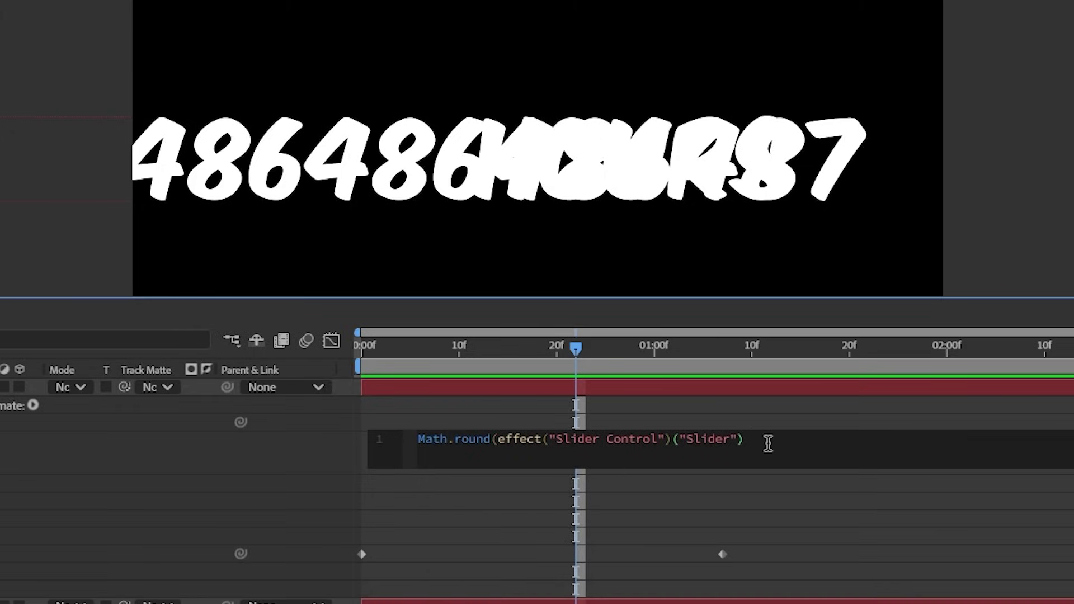
{"action": "left_click", "coordinate": [795, 534]}
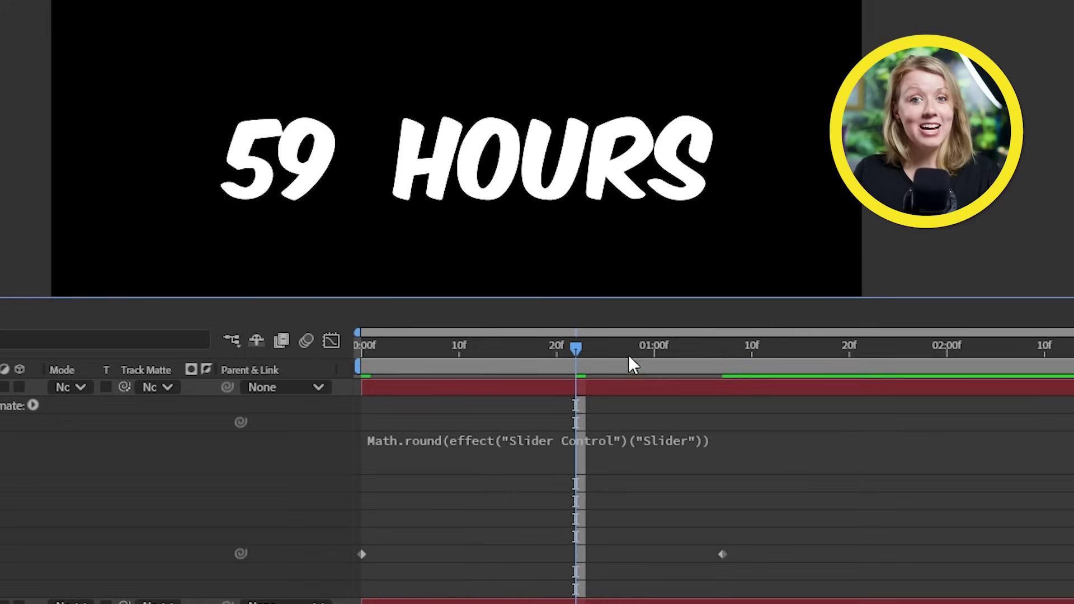
{"action": "key", "text": "Home"}
Split the Counter and Hours layers at 1:07 and delete their later parts
{"action": "key", "text": "space"}
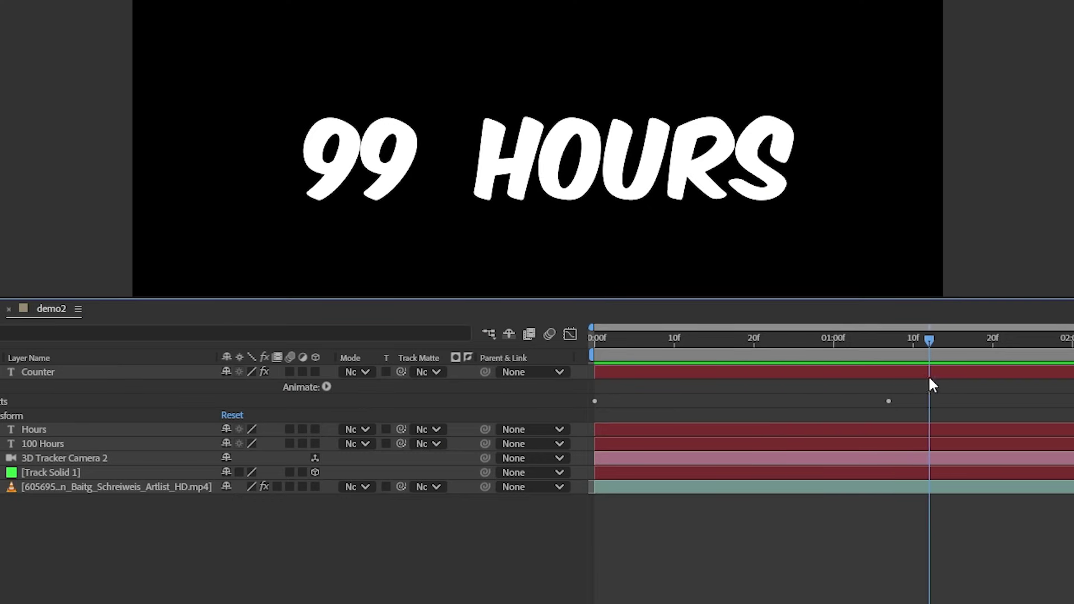
{"action": "left_click_drag", "start_coordinate": [896, 379], "coordinate": [889, 381]}
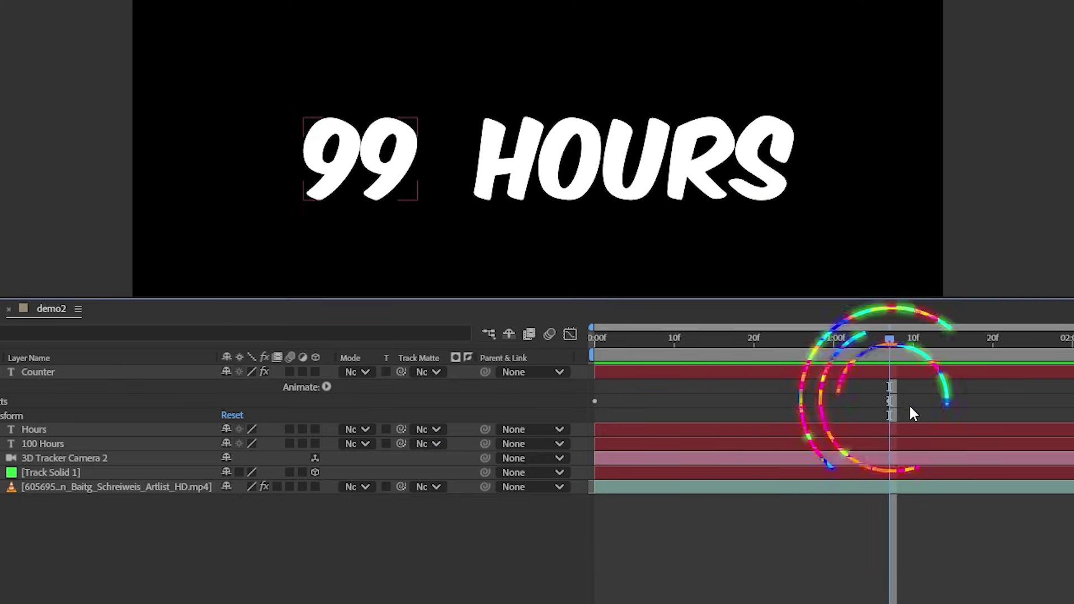
{"action": "left_click", "coordinate": [911, 431]}
{"action": "left_click", "coordinate": [916, 378], "text": "shift"}
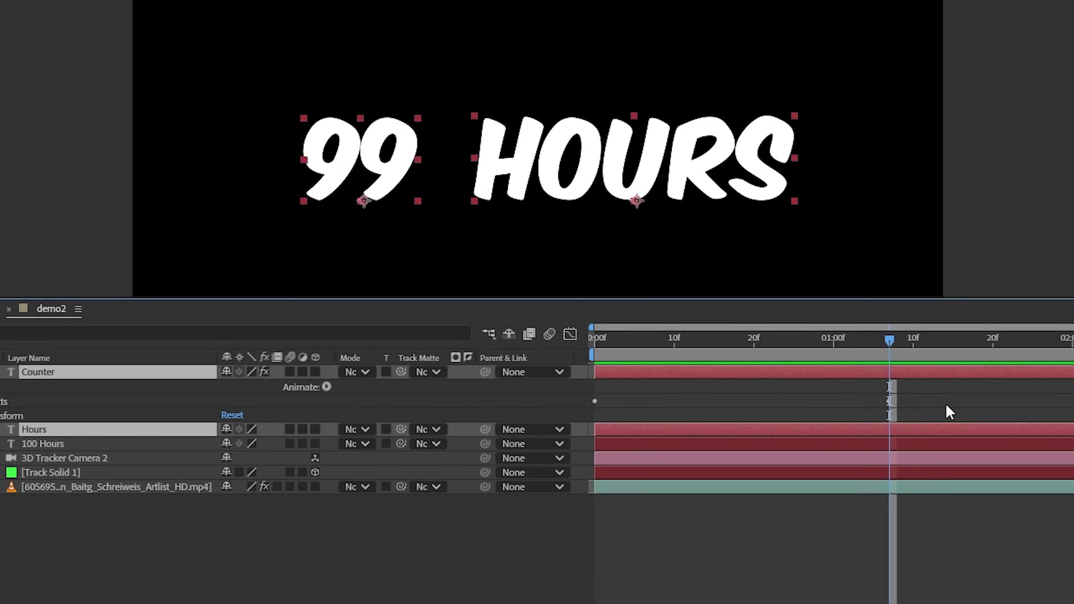
{"action": "key", "text": "ctrl+shift+d"}
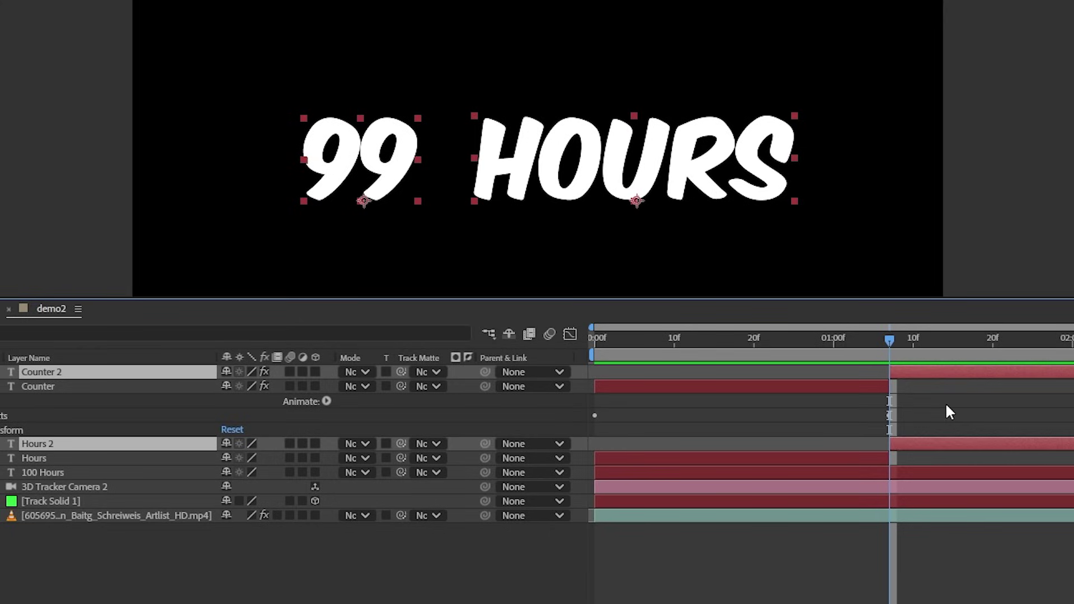
{"action": "key", "text": "Delete"}
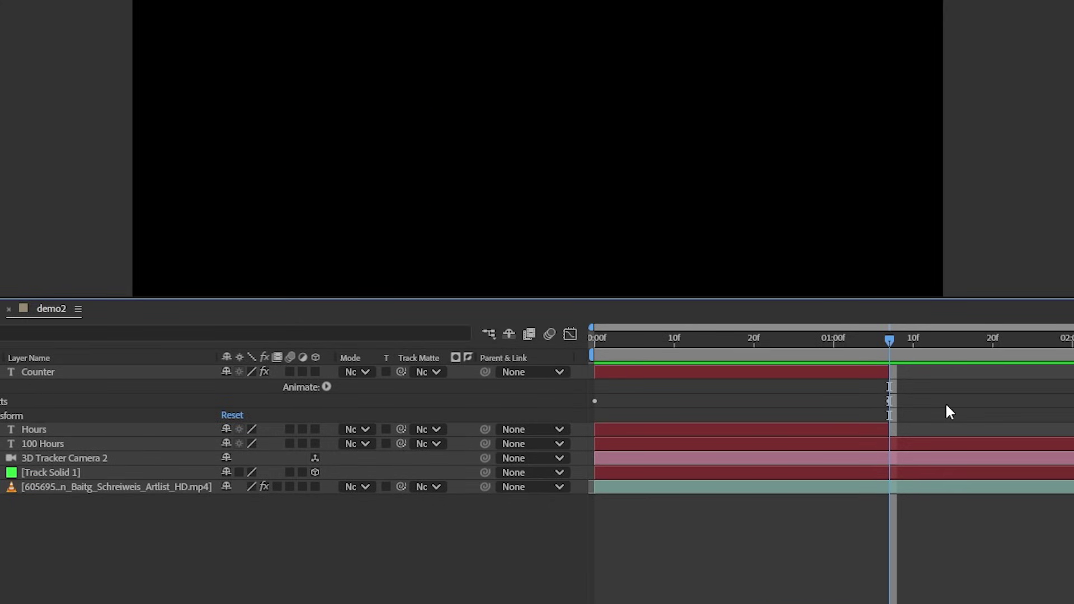
Show the 100 Hours layer and start it exactly where the counter ends
{"action": "left_click", "coordinate": [933, 445]}
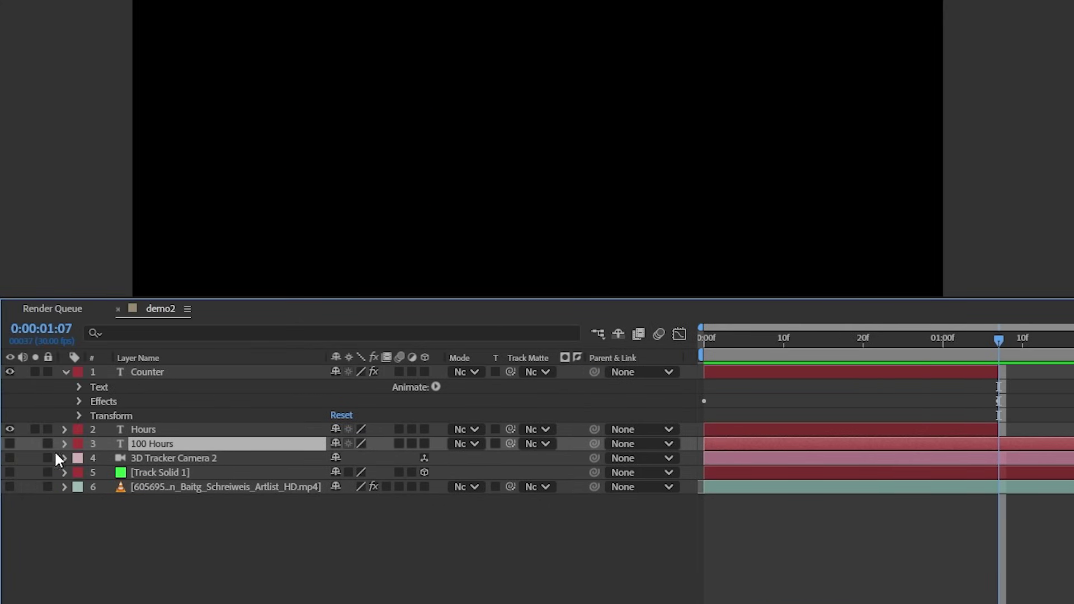
{"action": "left_click", "coordinate": [9, 442]}
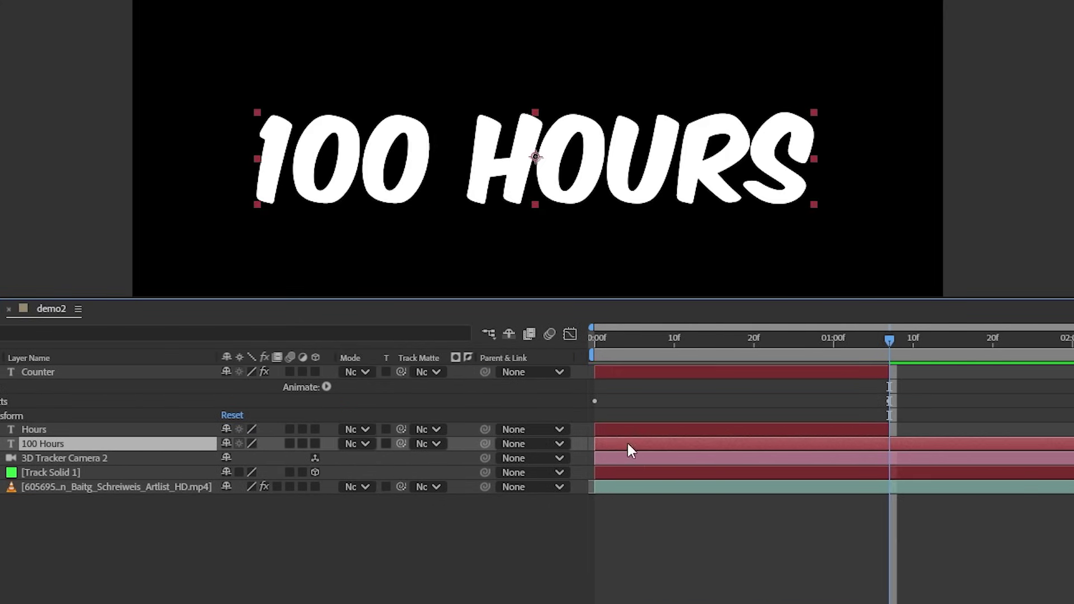
{"action": "left_click_drag", "start_coordinate": [871, 448], "coordinate": [929, 451]}
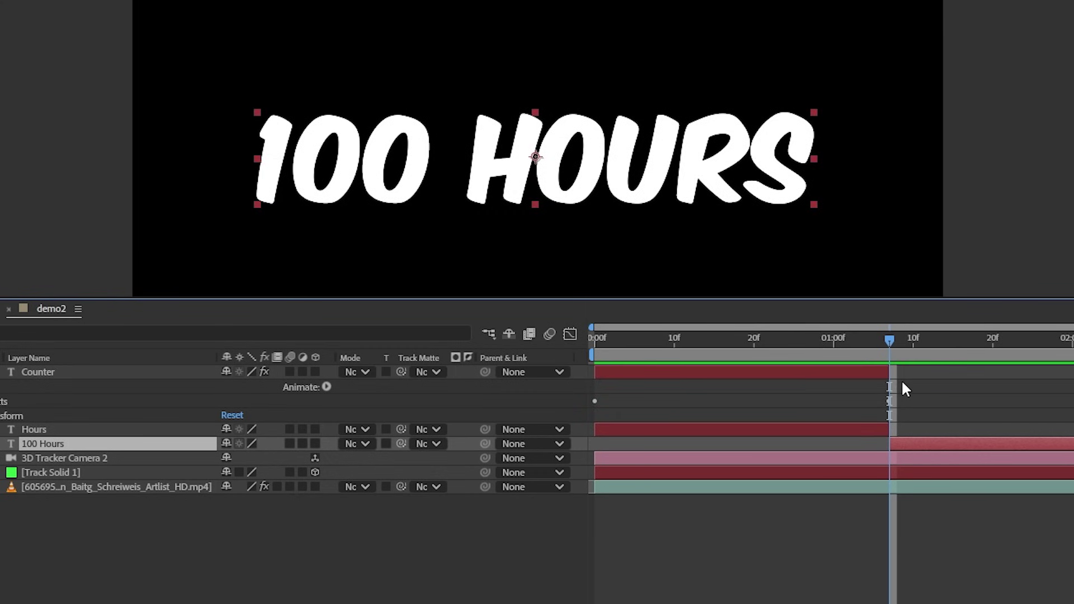
{"action": "left_click", "coordinate": [849, 341]}
{"action": "left_click_drag", "start_coordinate": [841, 349], "coordinate": [944, 364]}
Keyframe 100 Hours' Scale from 69% down to 55% and preview the pop
{"action": "key", "text": "s"}
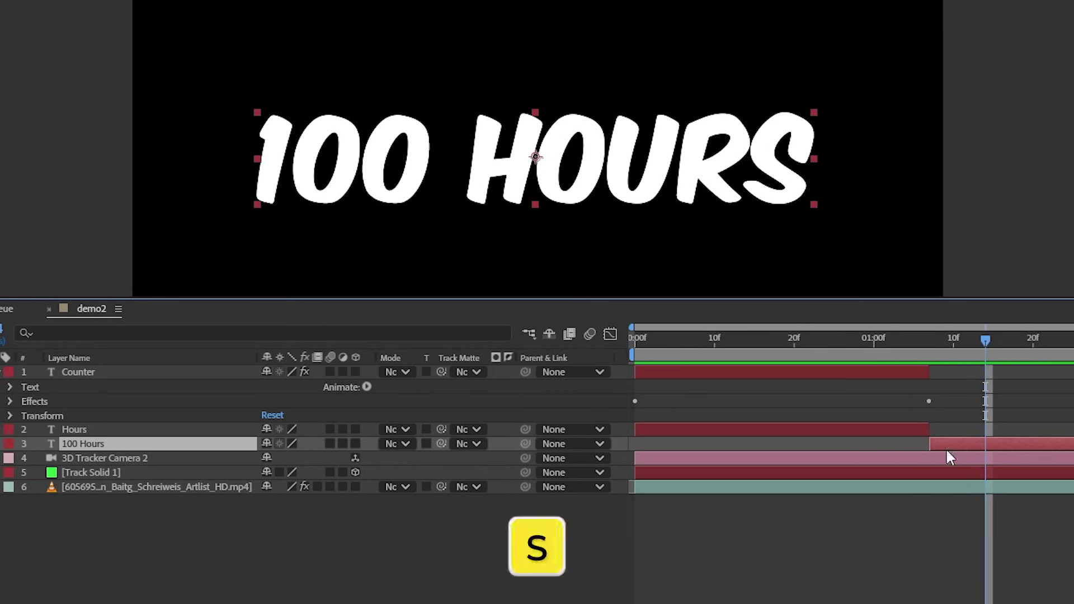
{"action": "left_click_drag", "start_coordinate": [985, 344], "coordinate": [933, 348]}
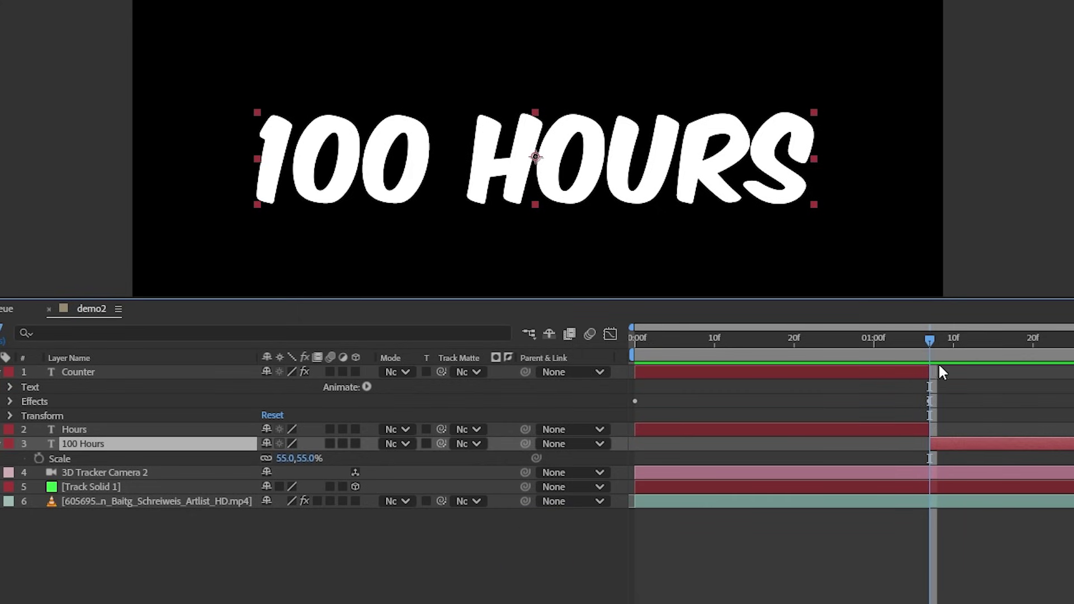
{"action": "left_click", "coordinate": [37, 459]}
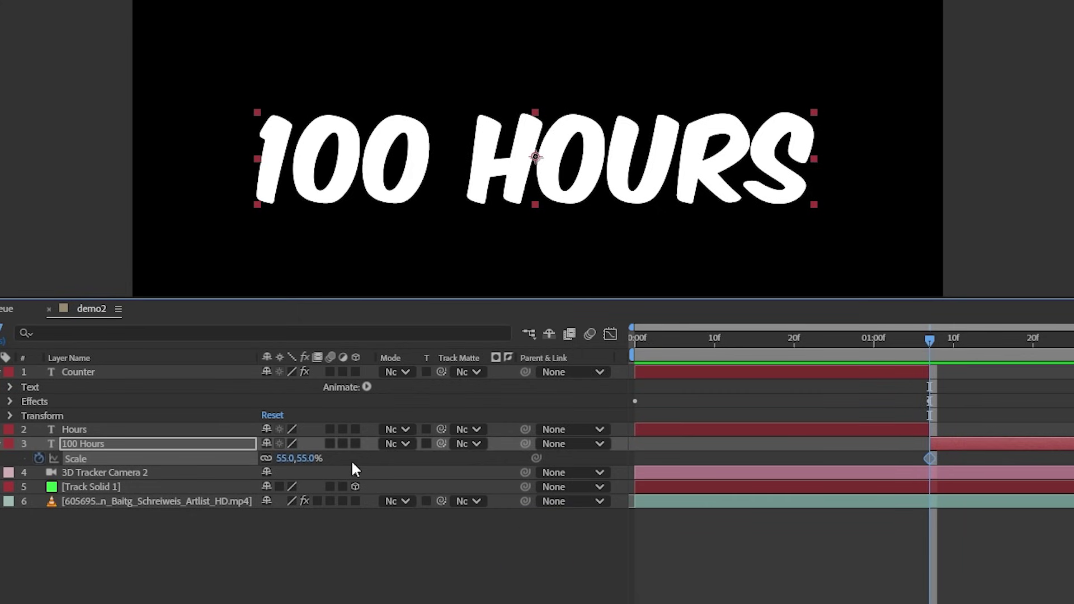
{"action": "left_click_drag", "start_coordinate": [930, 458], "coordinate": [962, 459]}
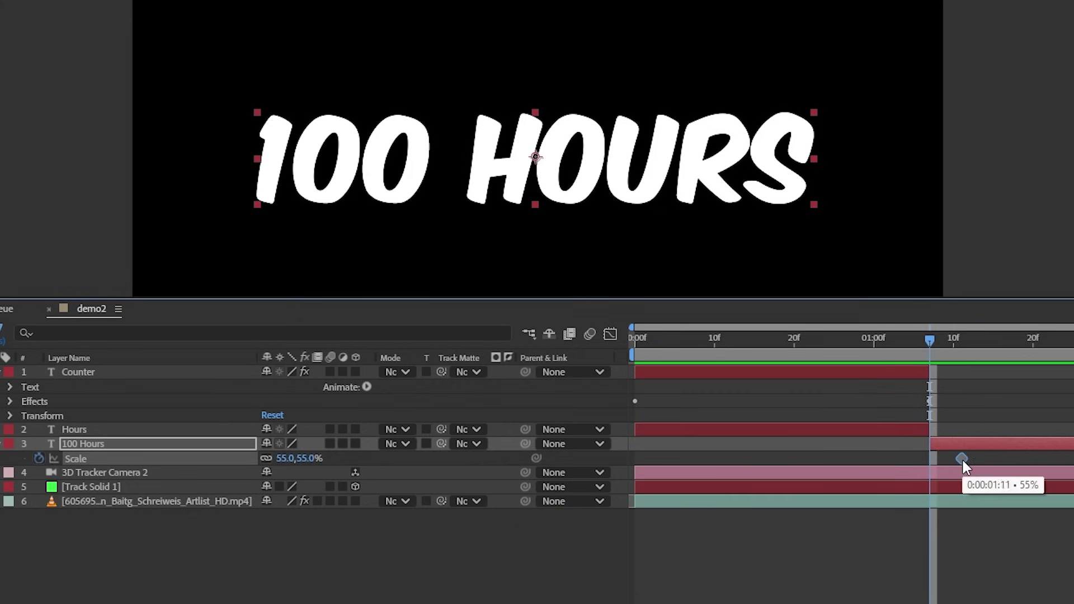
{"action": "left_click_drag", "start_coordinate": [302, 460], "coordinate": [308, 460]}
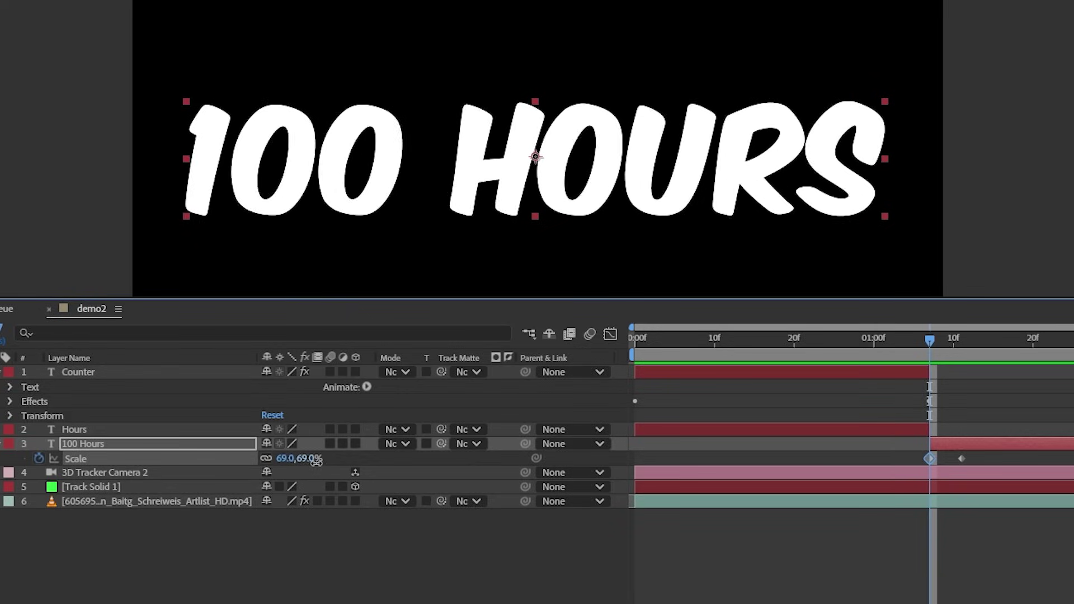
{"action": "left_click", "coordinate": [865, 340]}
{"action": "key", "text": "Home"}
{"action": "key", "text": "space"}
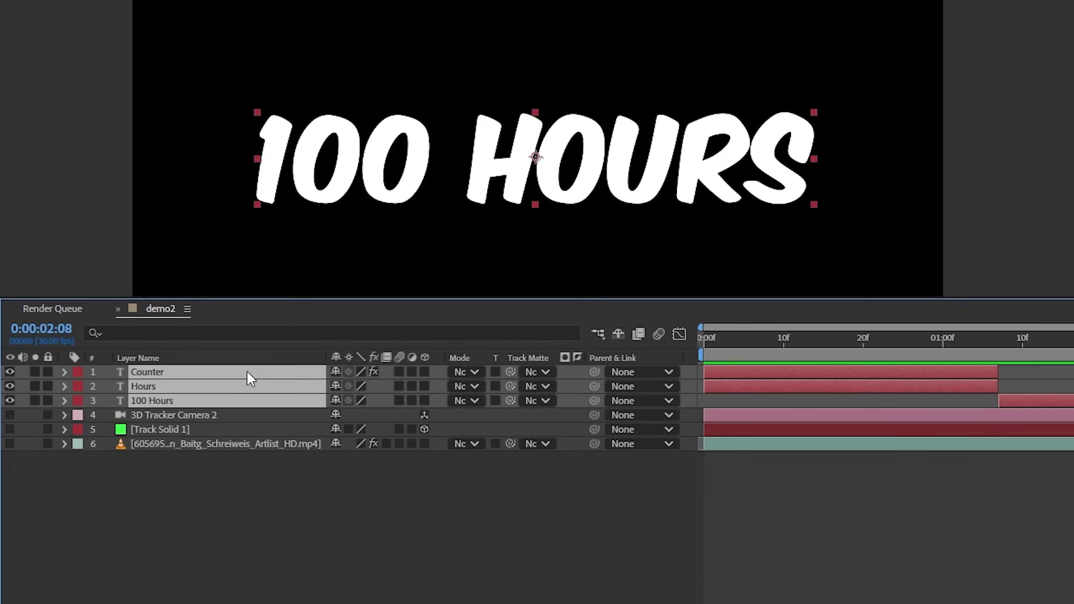
Make the Counter, Hours and 100 Hours text layers 3D and expand their properties
{"action": "left_click", "coordinate": [425, 373]}
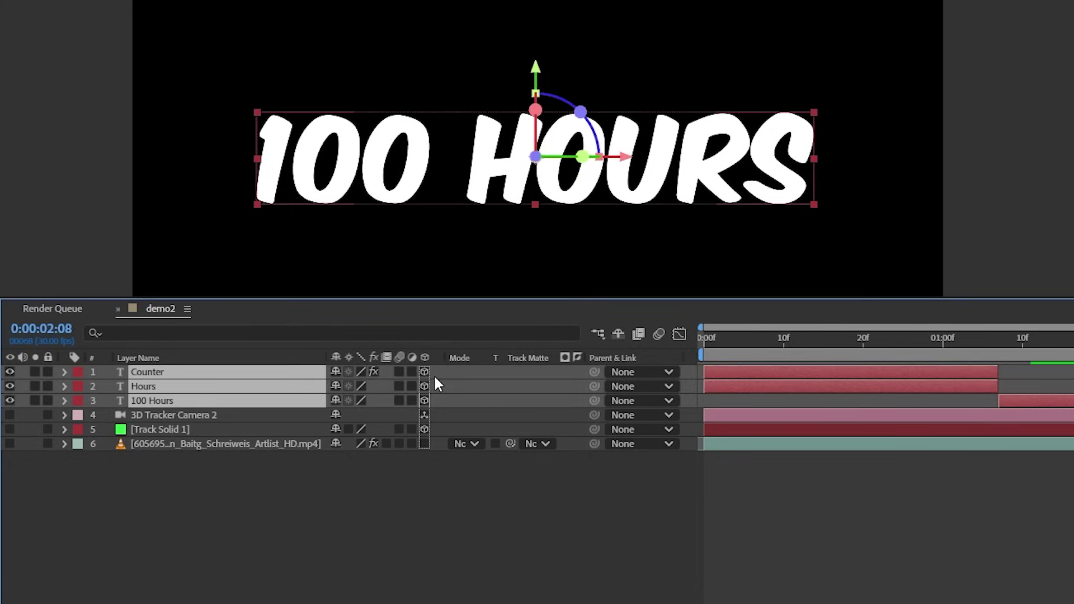
{"action": "key", "text": "F4"}
{"action": "key", "text": "F4"}
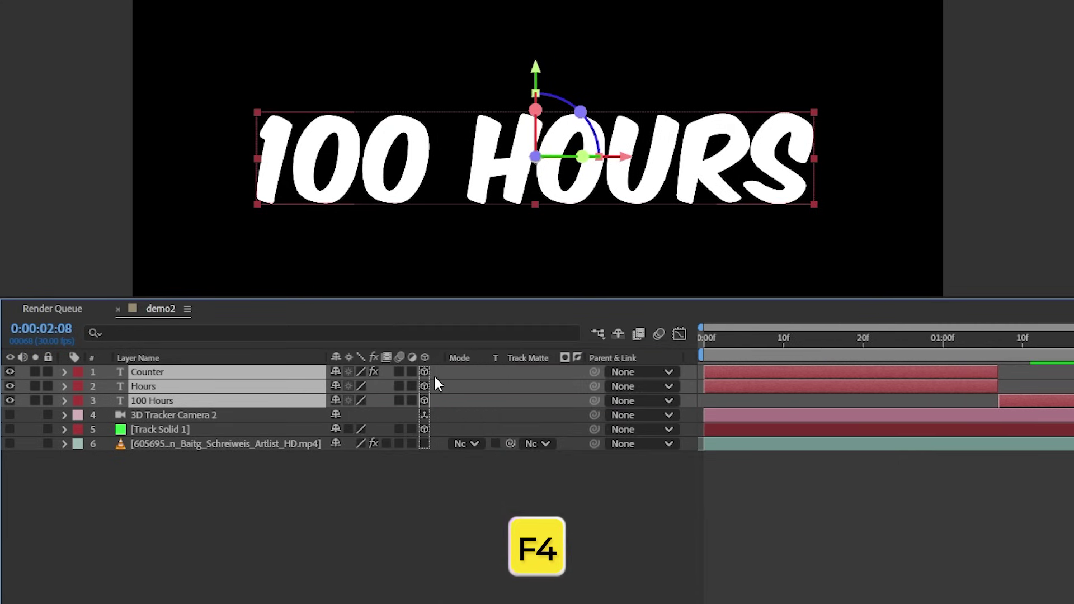
{"action": "left_click", "coordinate": [60, 371]}
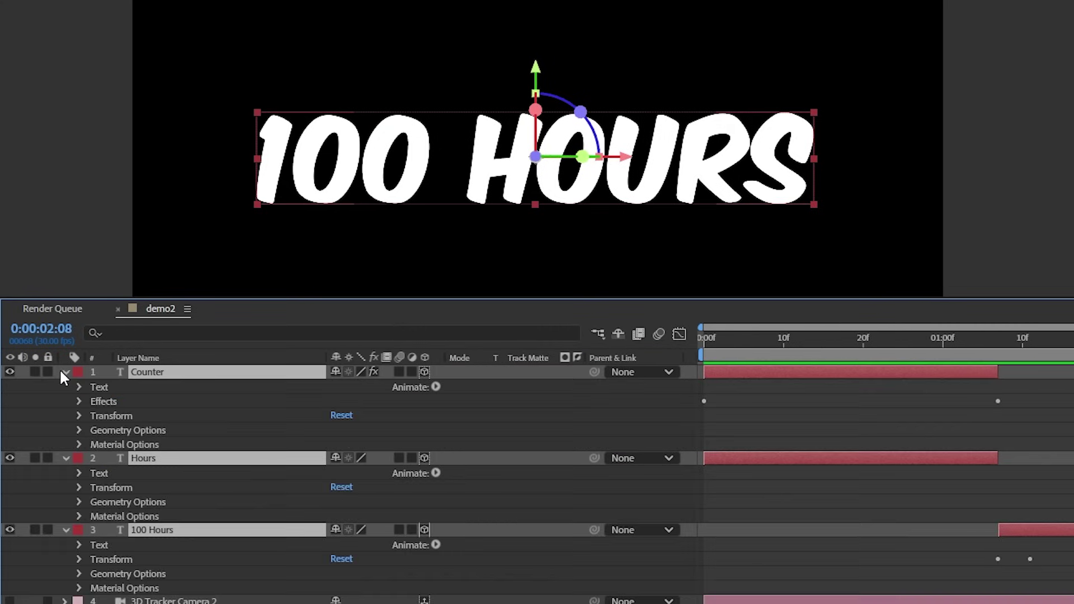
Set the Counter's extrusion depth to 931 and rotate the 100 HOURS text on Y
{"action": "left_click", "coordinate": [80, 430]}
{"action": "left_click_drag", "start_coordinate": [338, 487], "coordinate": [579, 487]}
{"action": "mouse_move", "coordinate": [582, 158]}
{"action": "left_mouse_down"}
{"action": "mouse_move", "coordinate": [492, 162]}
{"action": "mouse_move", "coordinate": [595, 161]}
{"action": "left_mouse_up"}
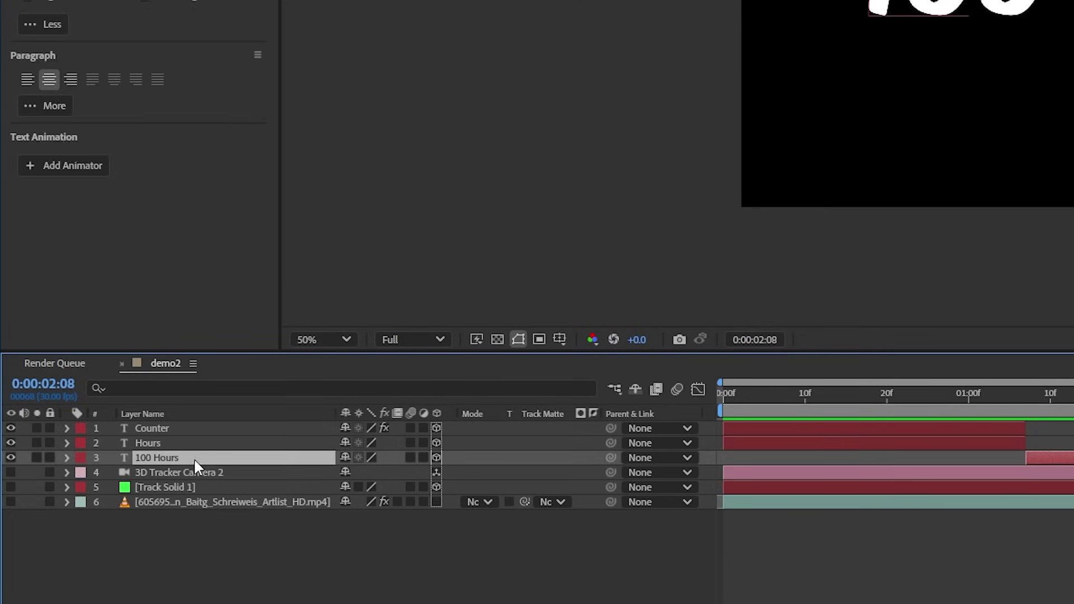
{"action": "left_click", "coordinate": [185, 428], "text": "shift"}
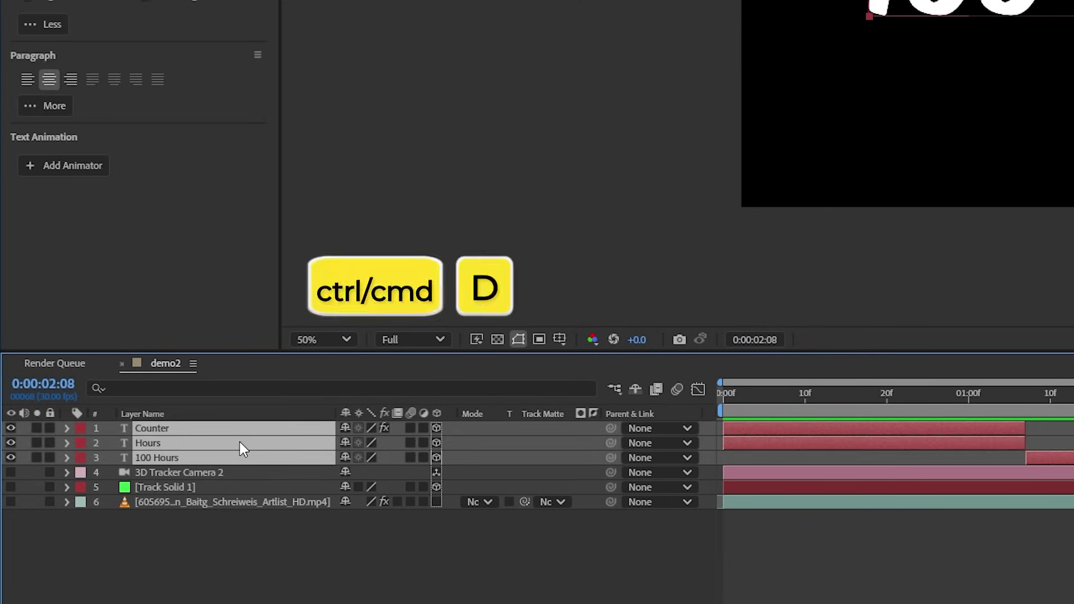
Duplicate the three text layers and move the copies beneath the originals
{"action": "key", "text": "ctrl+d"}
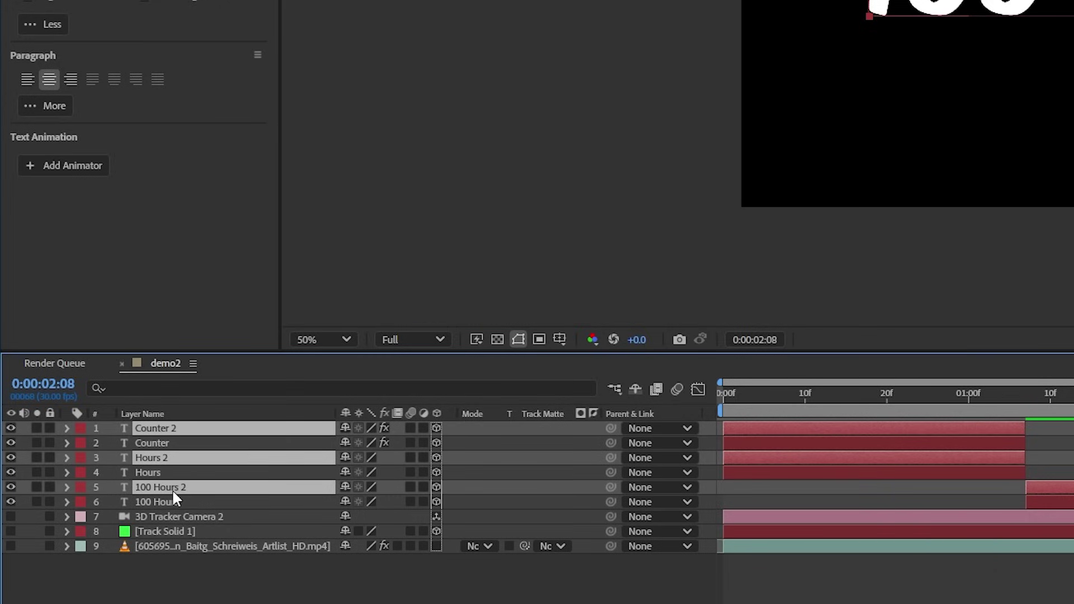
{"action": "left_click_drag", "start_coordinate": [172, 489], "coordinate": [174, 500]}
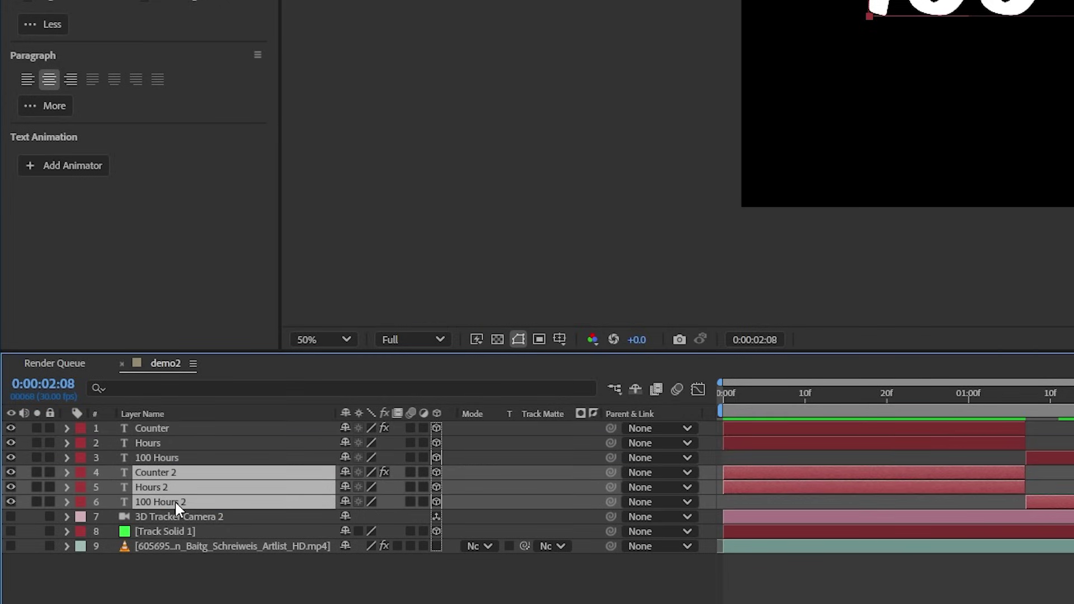
Check the fill and stroke colours of the Counter 2 and 100 Hours 2 duplicates
{"action": "left_click", "coordinate": [178, 579]}
{"action": "left_click", "coordinate": [164, 475]}
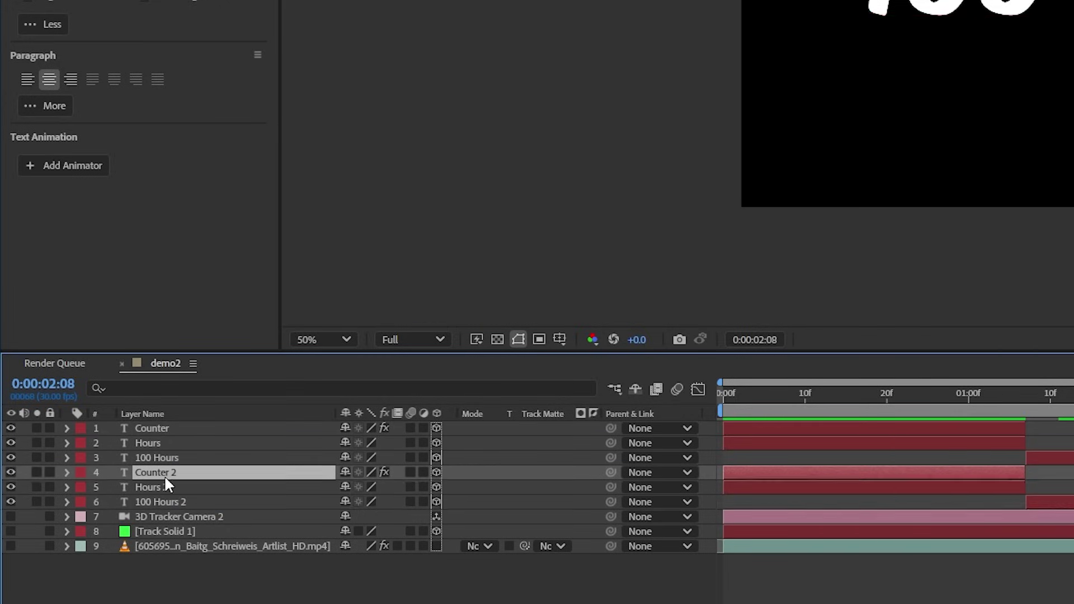
{"action": "left_click", "coordinate": [45, 47]}
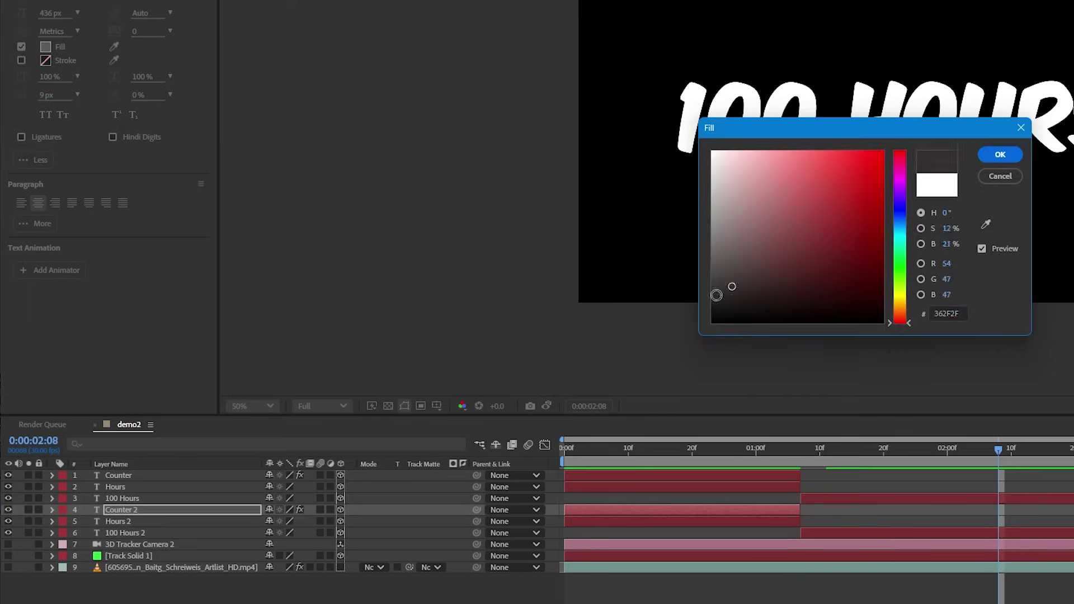
{"action": "key", "text": "Escape"}
{"action": "left_click", "coordinate": [46, 47]}
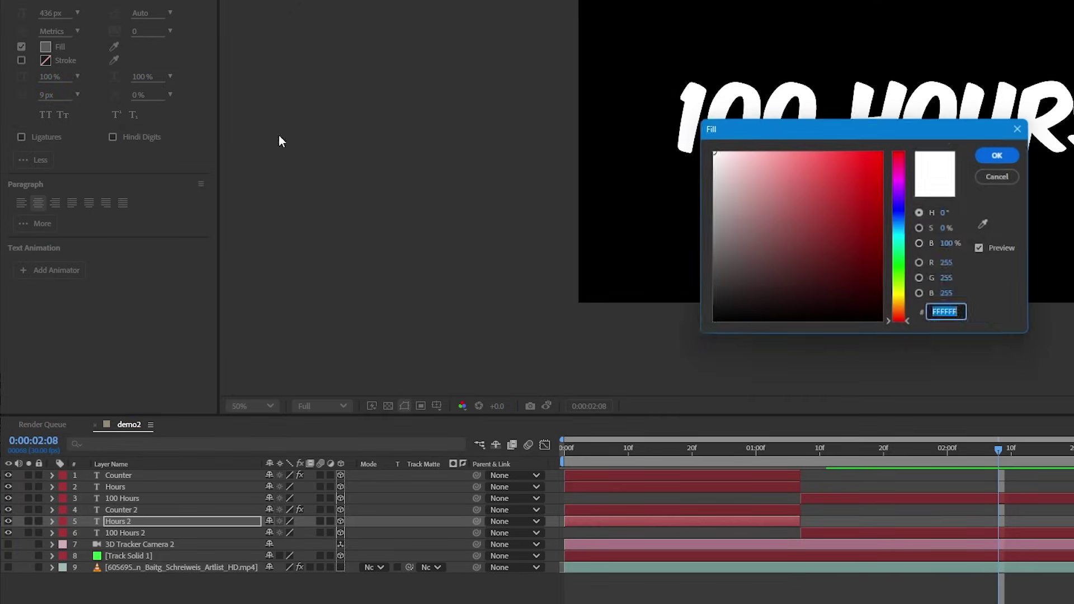
{"action": "key", "text": "Return"}
{"action": "left_click", "coordinate": [158, 531]}
{"action": "left_click", "coordinate": [46, 61]}
{"action": "key", "text": "Escape"}
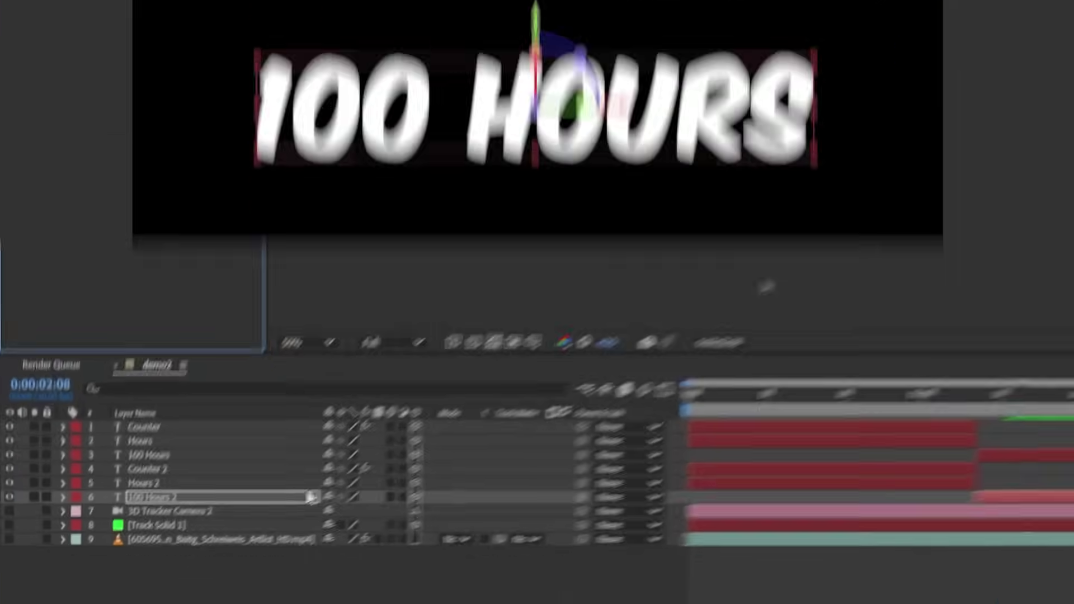
Set the Extrusion Depth of the three duplicate text layers to 218
{"action": "left_click", "coordinate": [129, 511], "text": "shift"}
{"action": "left_click", "coordinate": [65, 457]}
{"action": "left_click", "coordinate": [80, 512]}
{"action": "scroll", "coordinate": [137, 522], "scroll_direction": "down", "scroll_amount": 2}
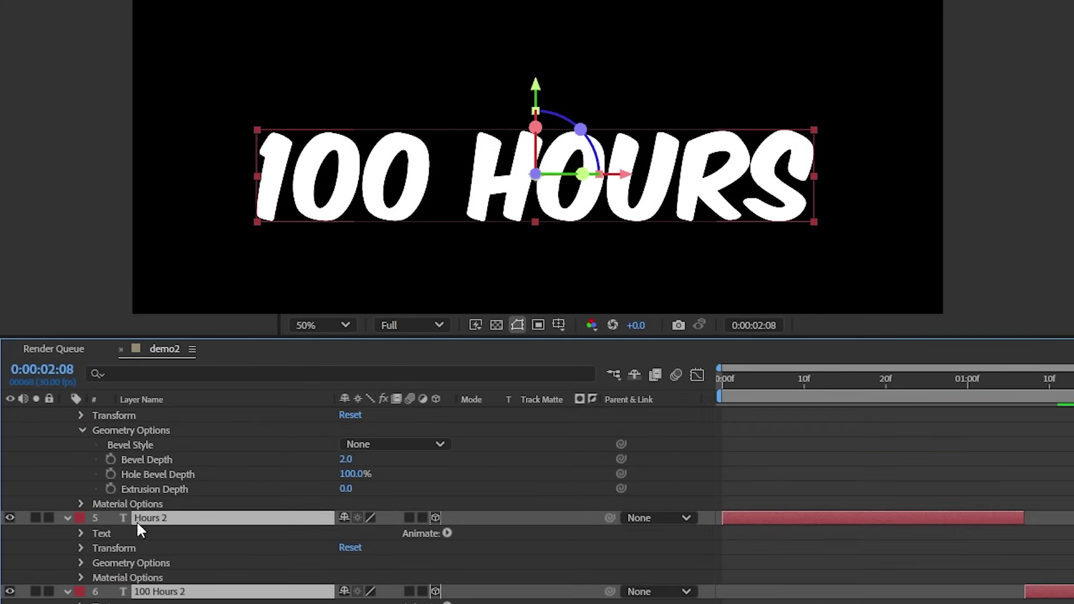
{"action": "left_click_drag", "start_coordinate": [348, 490], "coordinate": [523, 479]}
{"action": "left_click", "coordinate": [496, 325]}
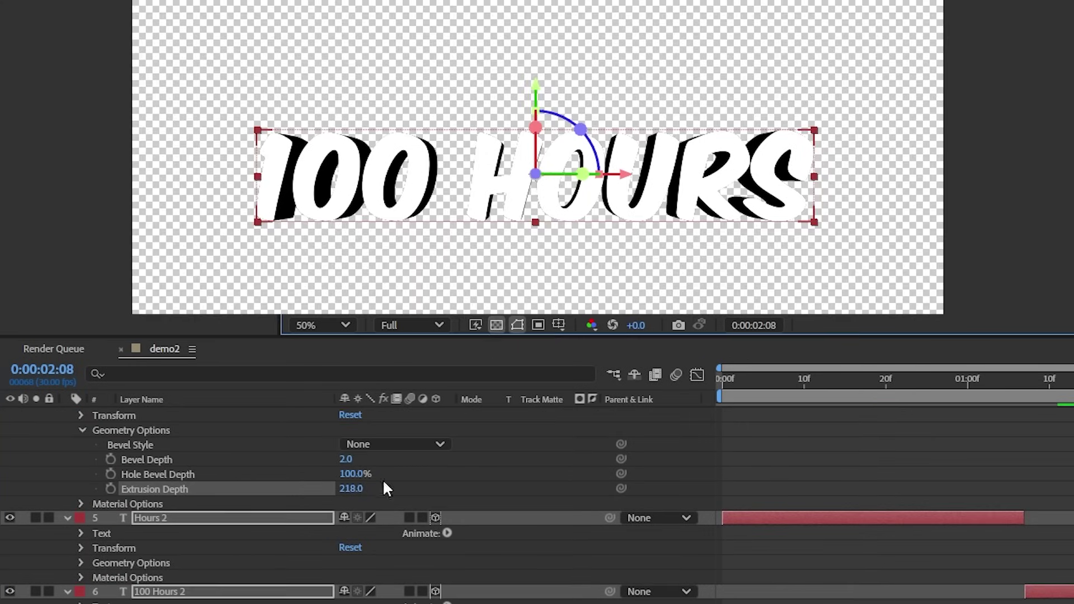
{"action": "left_click_drag", "start_coordinate": [384, 487], "coordinate": [506, 481]}
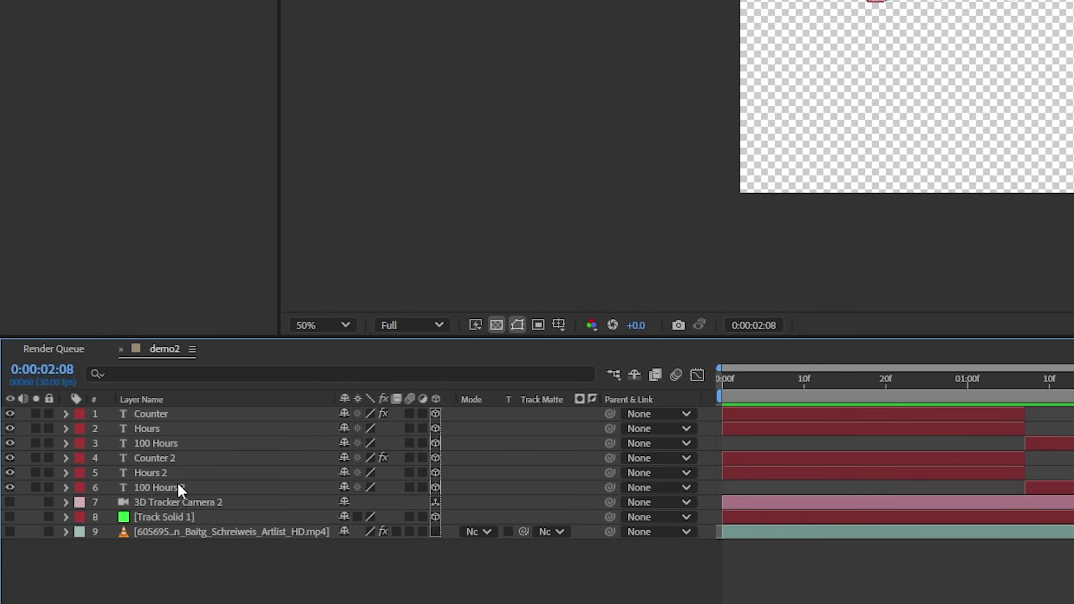
{"action": "left_click", "coordinate": [177, 485]}
Pre-compose all six text layers into a composition named TEXT
{"action": "left_click", "coordinate": [174, 417], "text": "shift"}
{"action": "right_click", "coordinate": [176, 423]}
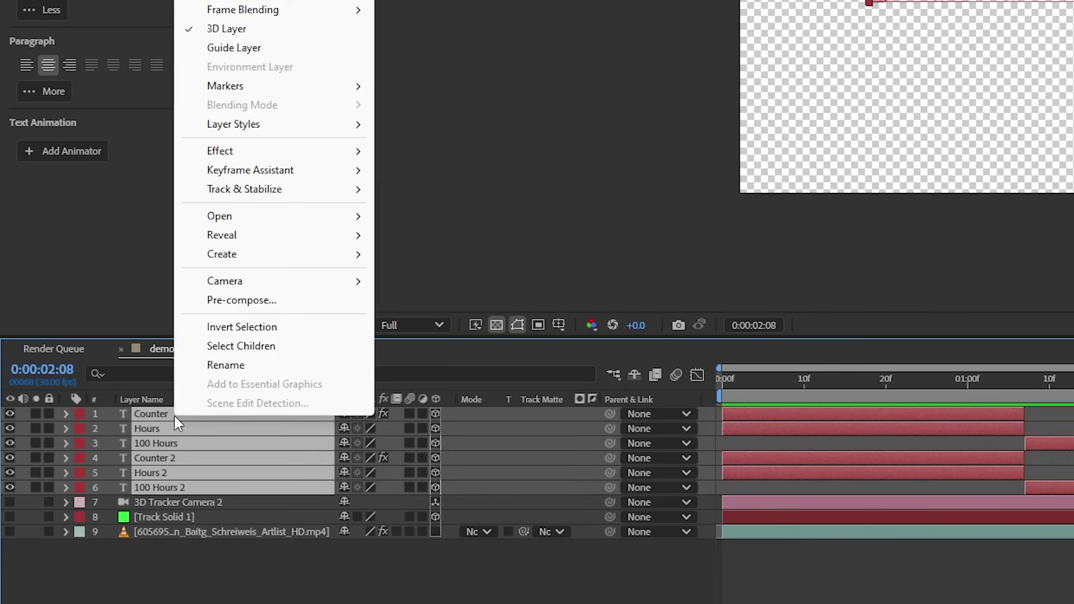
{"action": "left_click", "coordinate": [250, 304]}
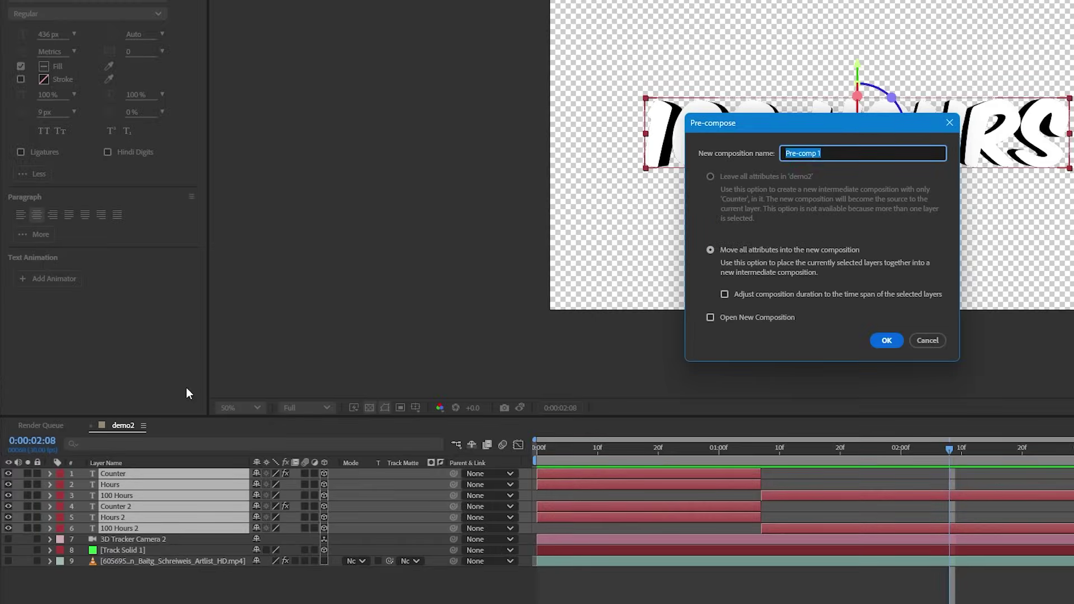
{"action": "type", "text": "TEXT"}
{"action": "key", "text": "Return"}
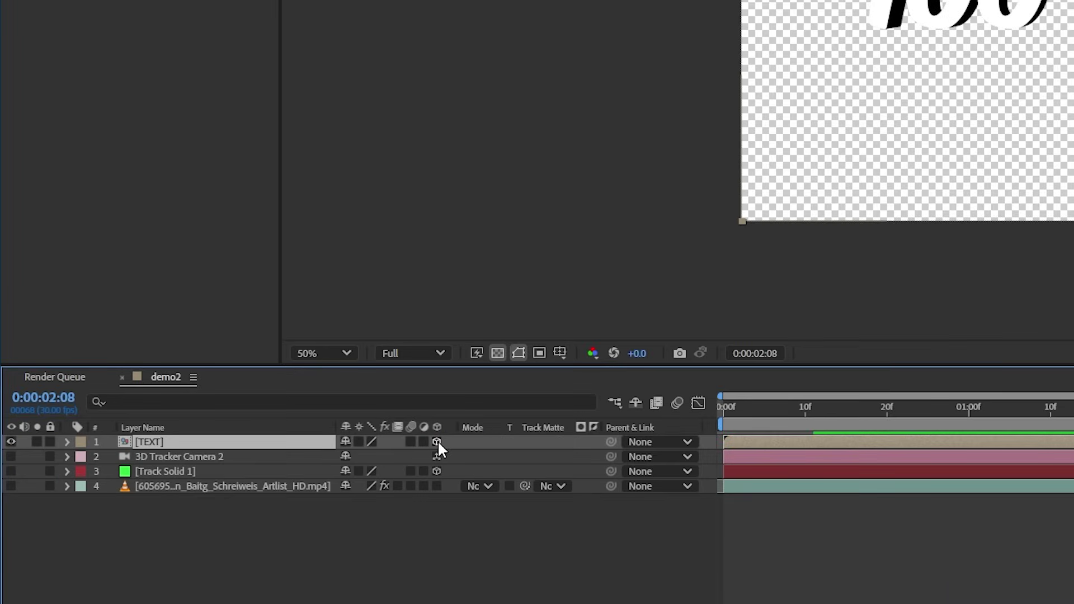
Make the TEXT pre-comp 3D with Collapse Transformations on to keep its extrusion
{"action": "left_click", "coordinate": [436, 442]}
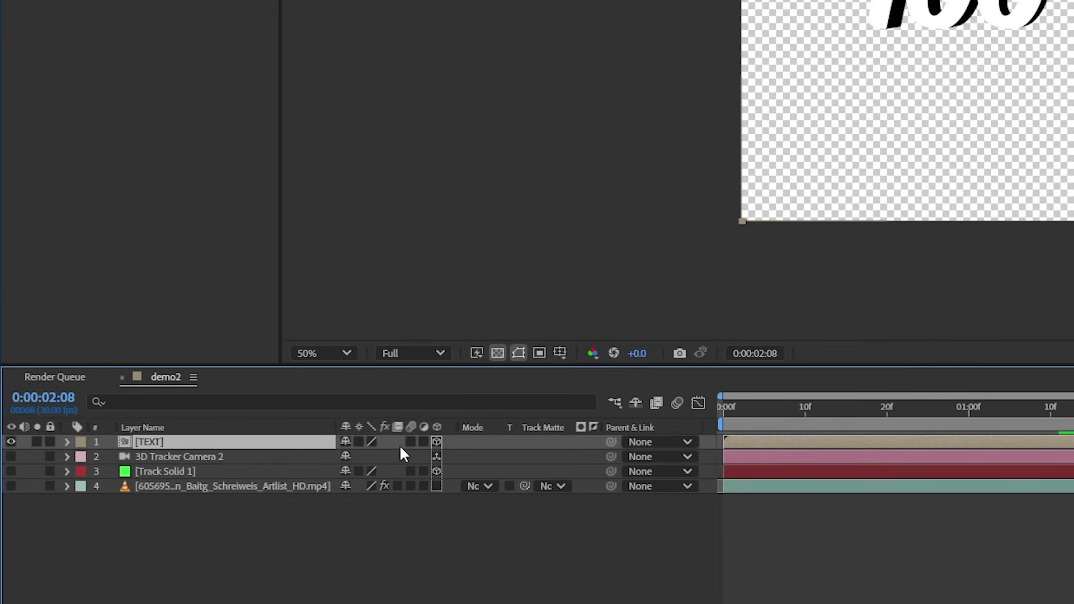
{"action": "left_click", "coordinate": [357, 445]}
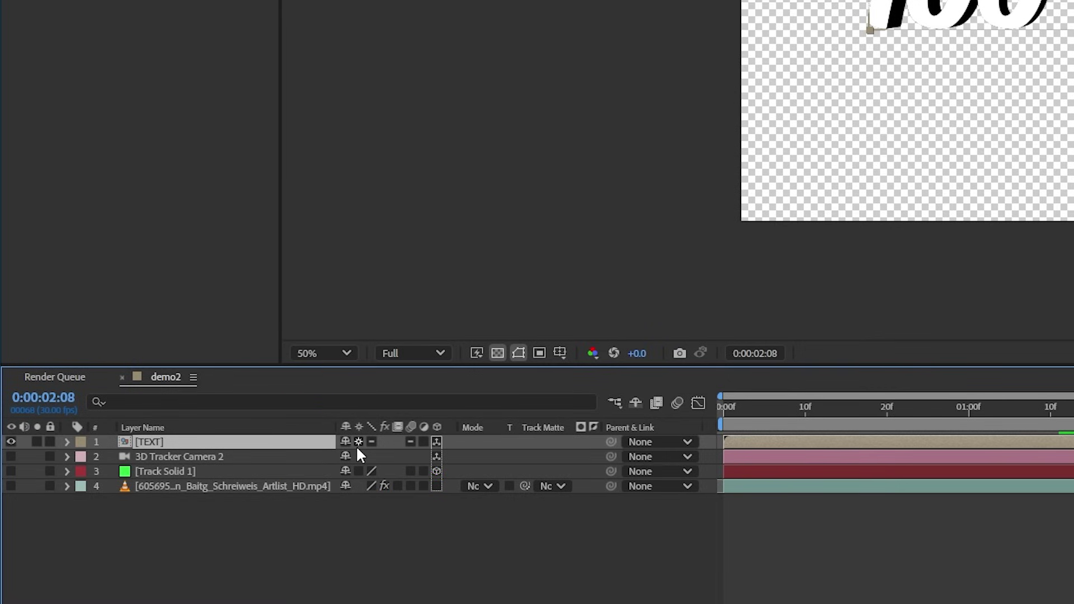
{"action": "left_click", "coordinate": [356, 445]}
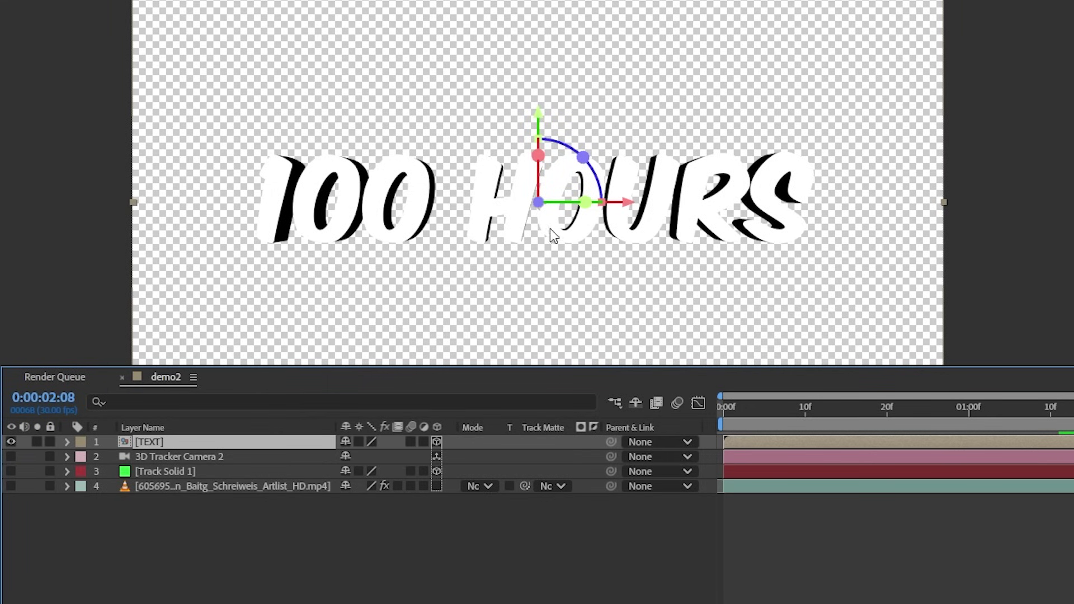
{"action": "left_click_drag", "start_coordinate": [585, 203], "coordinate": [476, 274]}
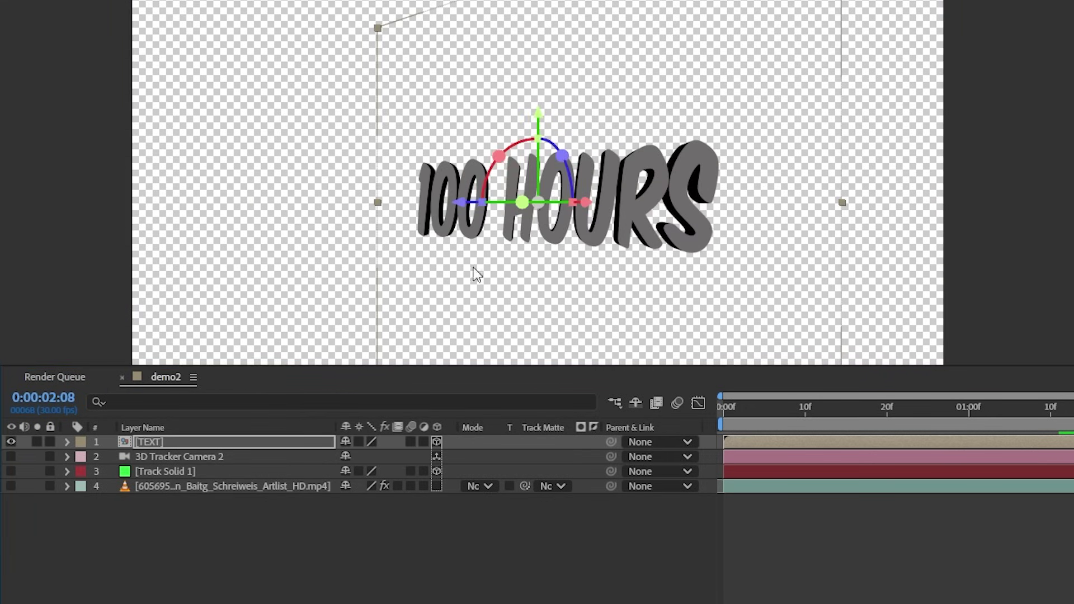
{"action": "left_click", "coordinate": [359, 441]}
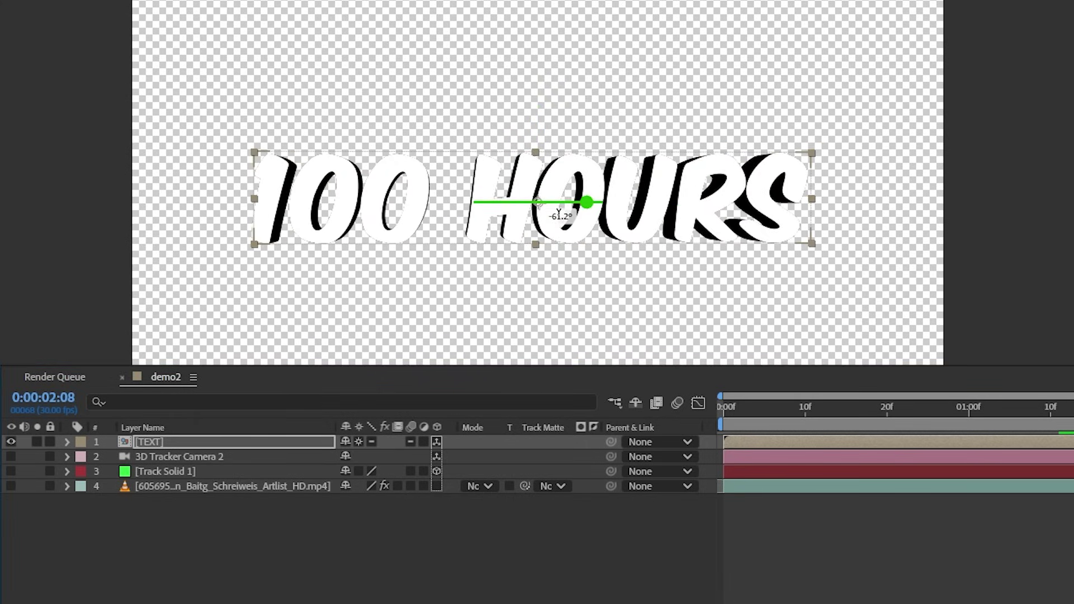
Turn on the 3D Tracker Camera 2 and the lighthouse footage layers
{"action": "left_click", "coordinate": [201, 456]}
{"action": "left_click", "coordinate": [11, 456]}
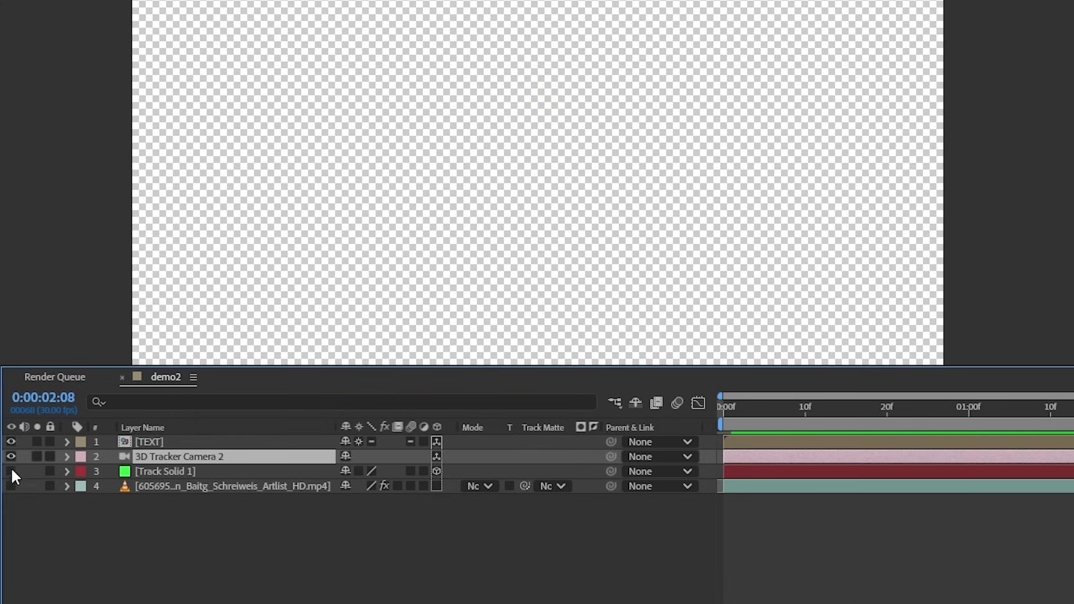
{"action": "left_click", "coordinate": [11, 486]}
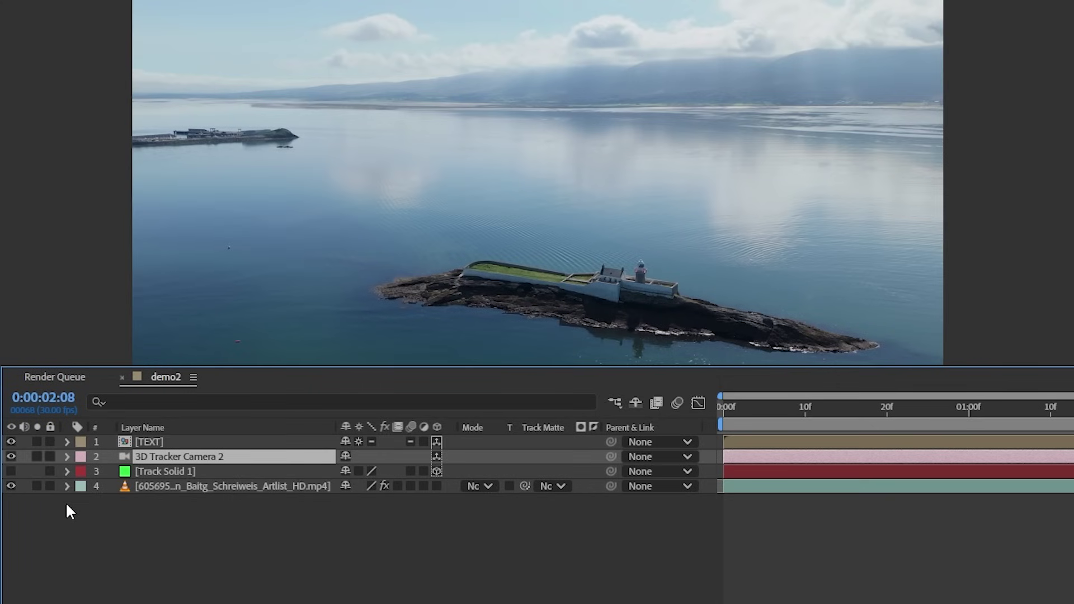
Paste Track Solid 1's tracked Position onto TEXT, then tilt it on X and scale it down
{"action": "left_click", "coordinate": [163, 470]}
{"action": "key", "text": "p"}
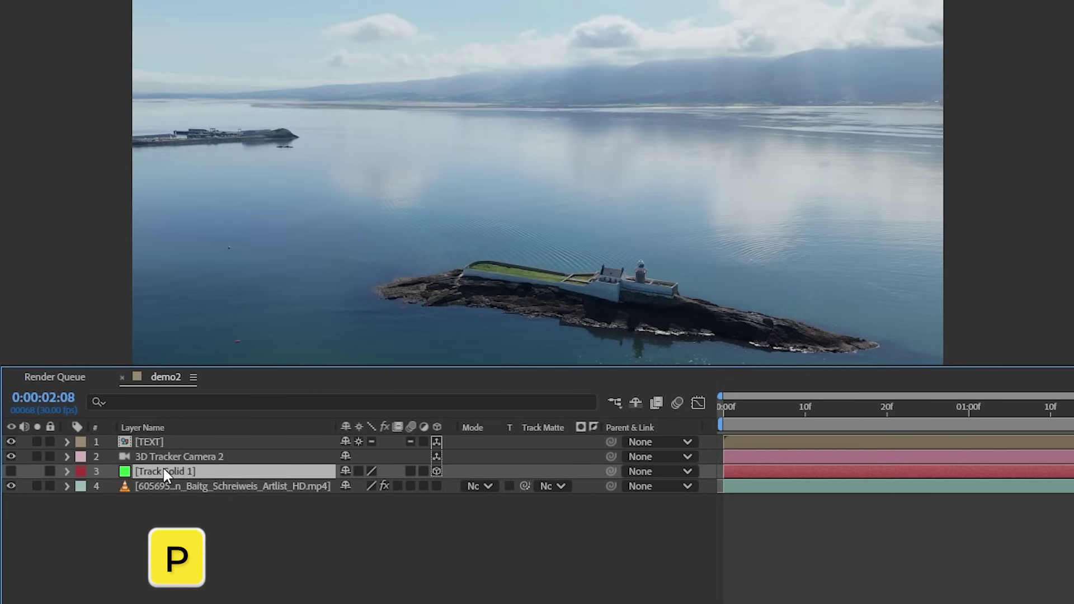
{"action": "left_click", "coordinate": [140, 486]}
{"action": "key", "text": "ctrl+c"}
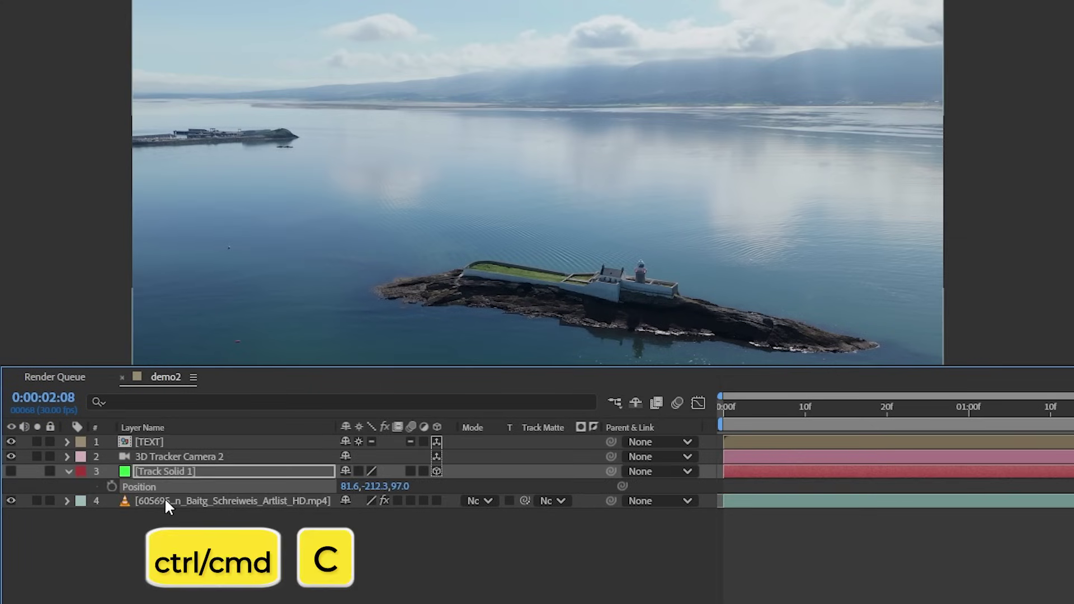
{"action": "left_click", "coordinate": [155, 441]}
{"action": "key", "text": "ctrl+v"}
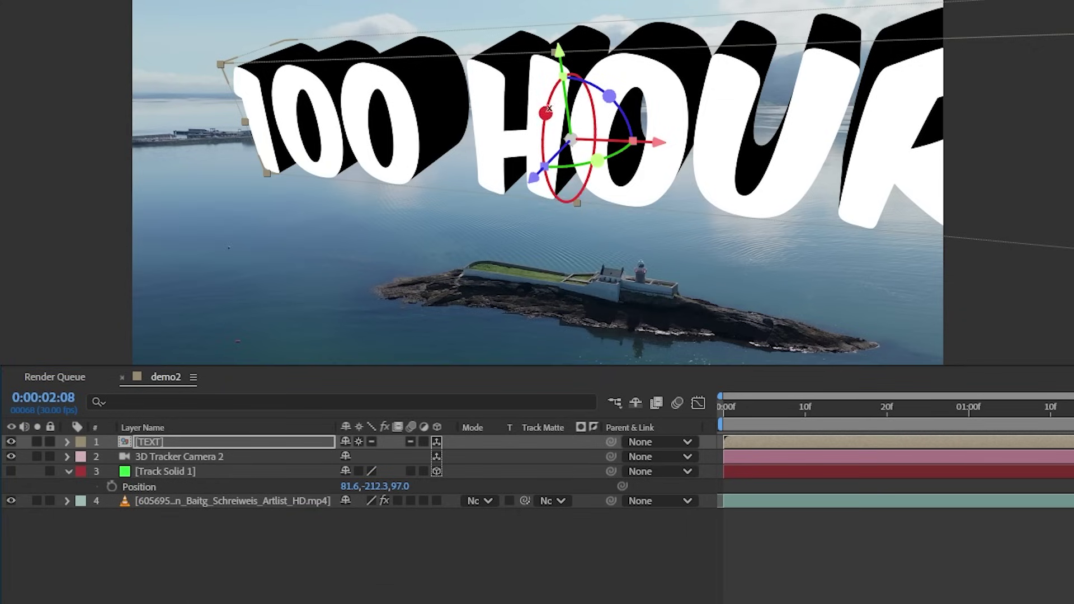
{"action": "left_click_drag", "start_coordinate": [542, 115], "coordinate": [572, 139]}
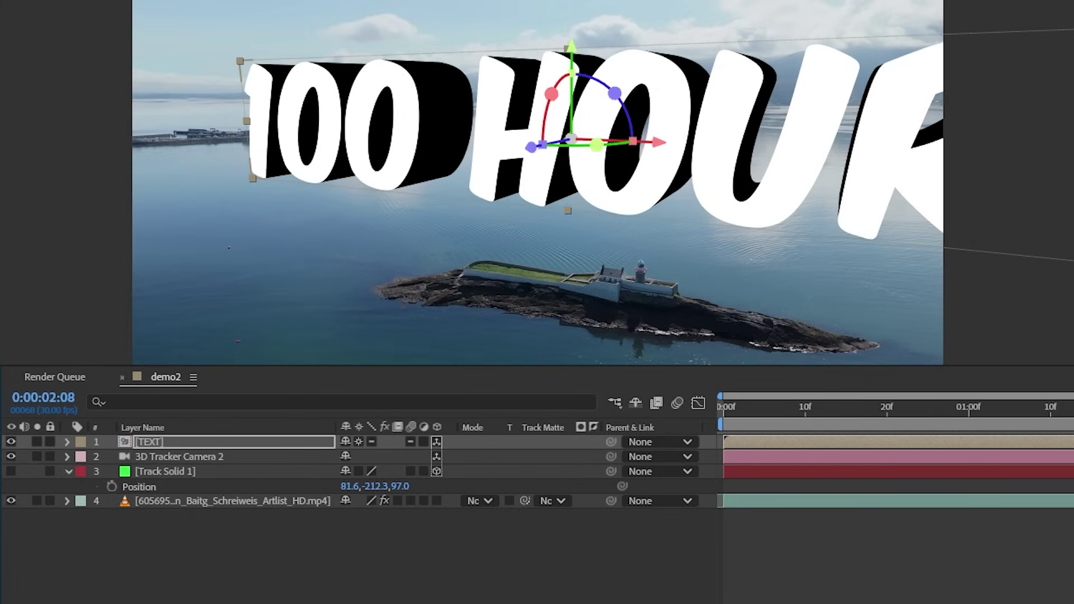
{"action": "left_click_drag", "start_coordinate": [1071, 132], "coordinate": [844, 146]}
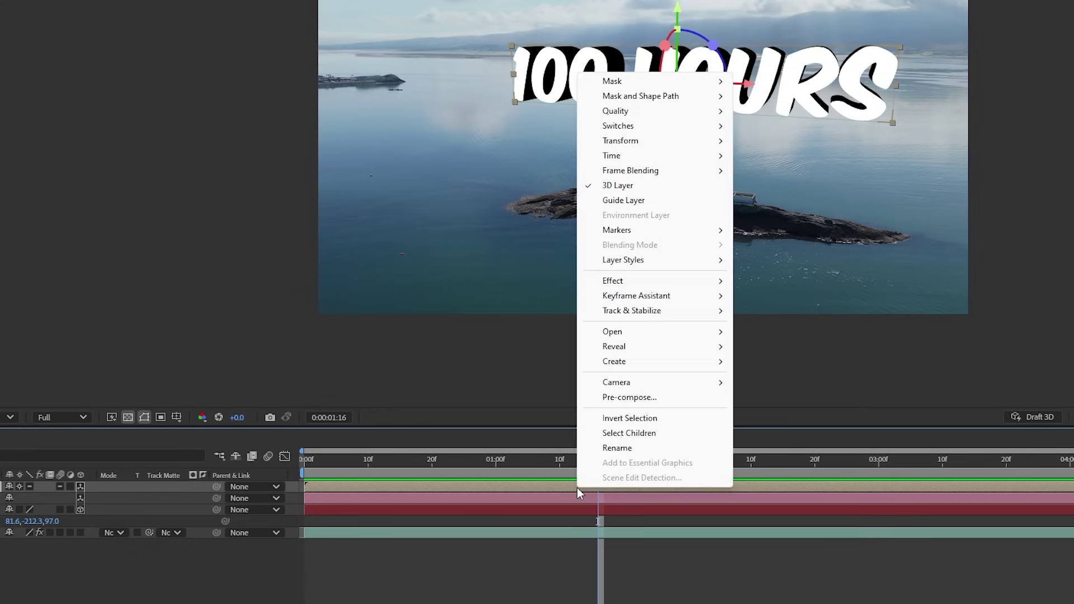
Try a Stroke layer style on the text, then undo it
{"action": "mouse_move", "coordinate": [628, 260]}
{"action": "left_click", "coordinate": [766, 432]}
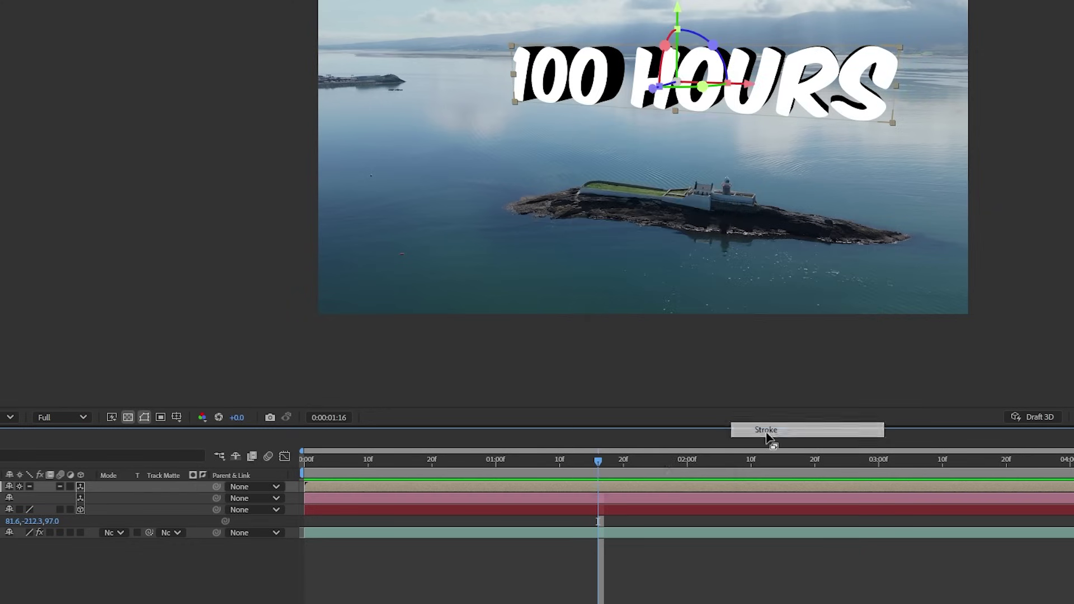
{"action": "key", "text": "ctrl+z"}
Pre-compose the text, camera and solid layers into TEXT stroke
{"action": "left_click", "coordinate": [143, 543]}
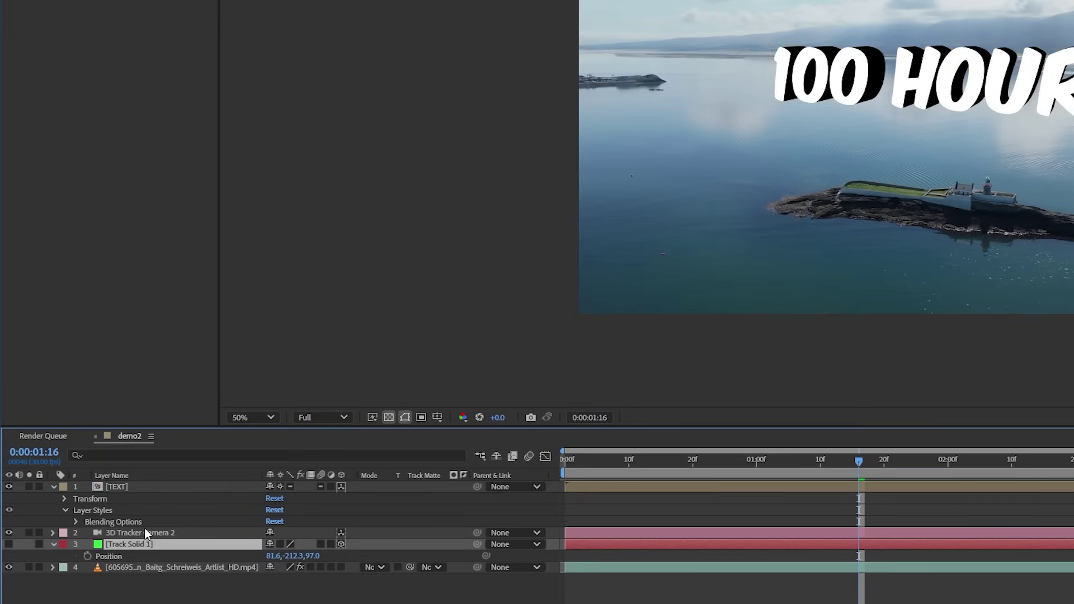
{"action": "left_click", "coordinate": [134, 486]}
{"action": "right_click", "coordinate": [134, 485]}
{"action": "left_click", "coordinate": [185, 398]}
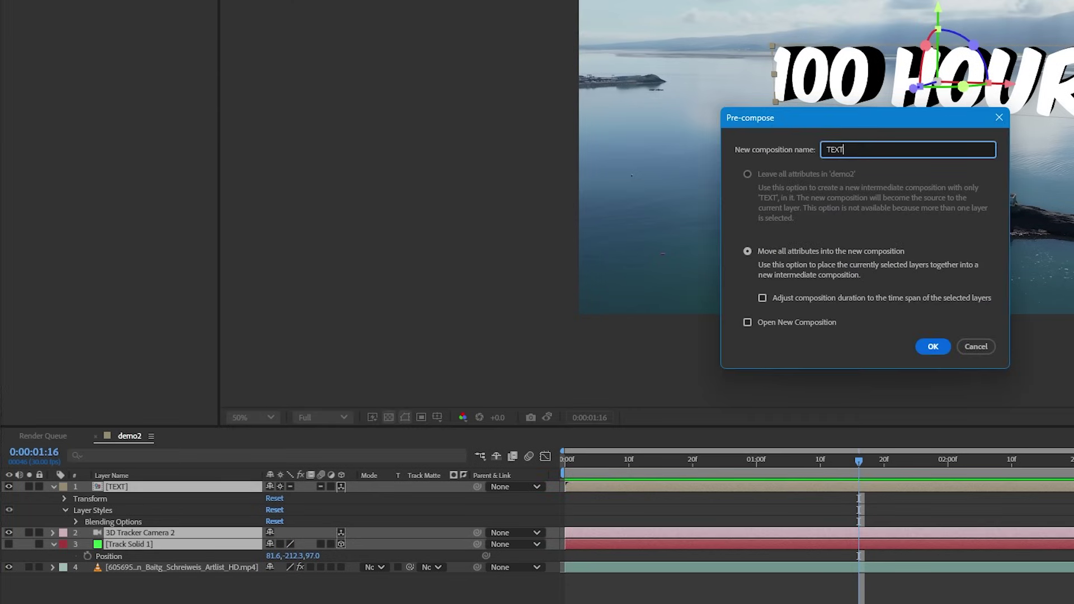
{"action": "key", "text": "Return"}
Give TEXT stroke a black outside Stroke layer style of size 7.7
{"action": "right_click", "coordinate": [221, 484]}
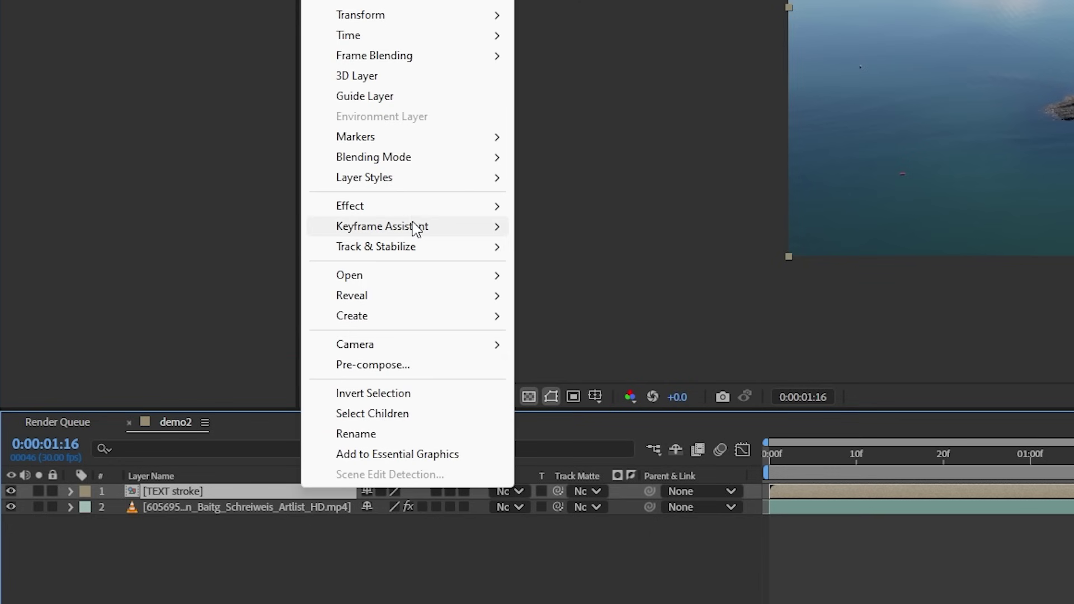
{"action": "mouse_move", "coordinate": [311, 258]}
{"action": "left_click", "coordinate": [559, 409]}
{"action": "left_click_drag", "start_coordinate": [371, 539], "coordinate": [538, 524]}
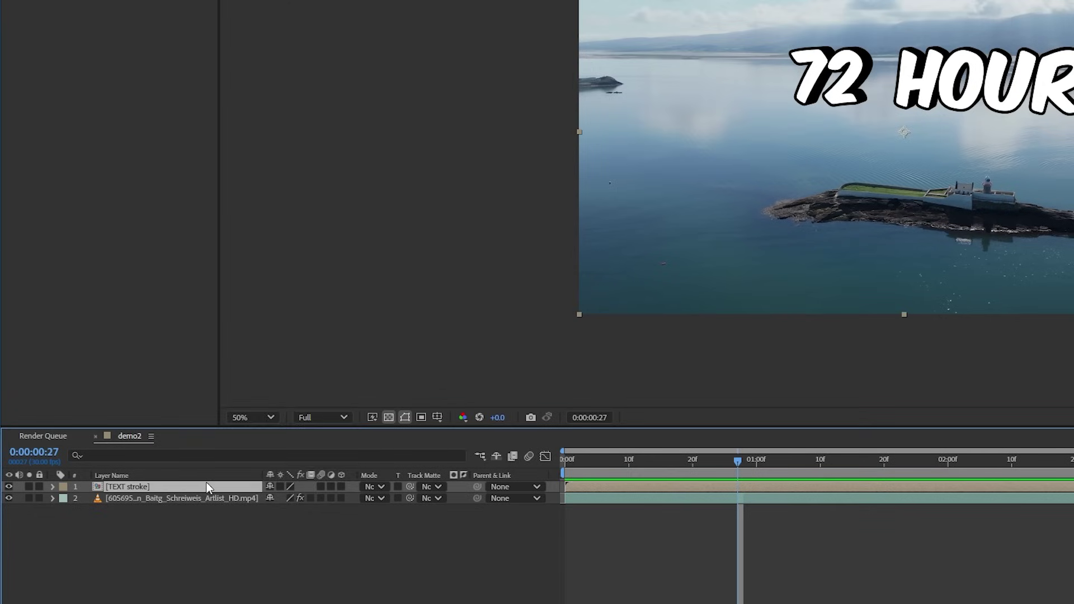
Pre-compose TEXT stroke with all attributes moved into a new comp named TEXT glow
{"action": "right_click", "coordinate": [206, 485]}
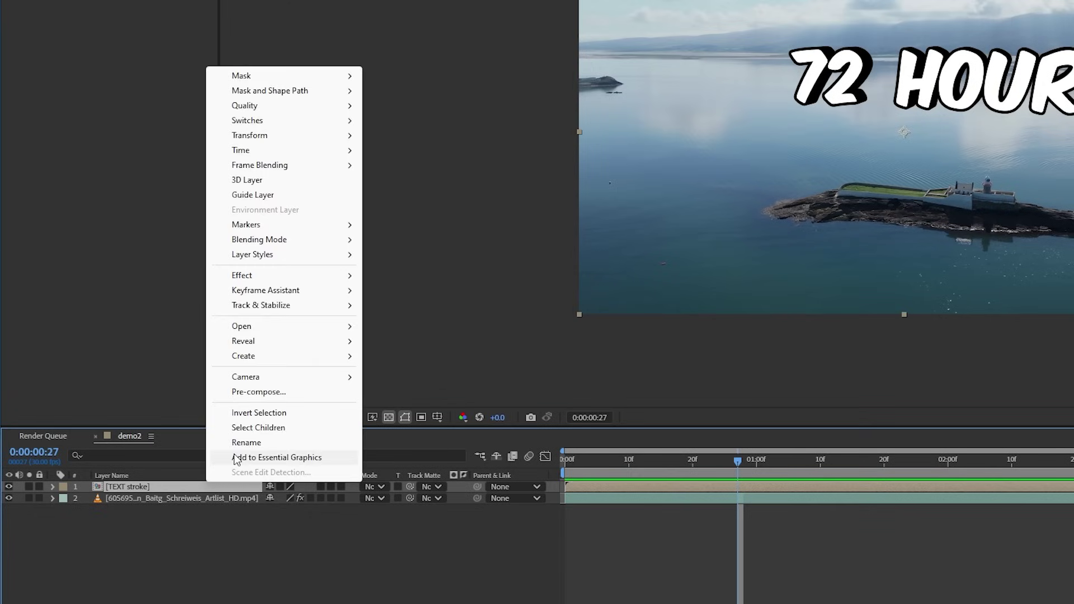
{"action": "left_click", "coordinate": [257, 392]}
{"action": "left_click", "coordinate": [815, 250]}
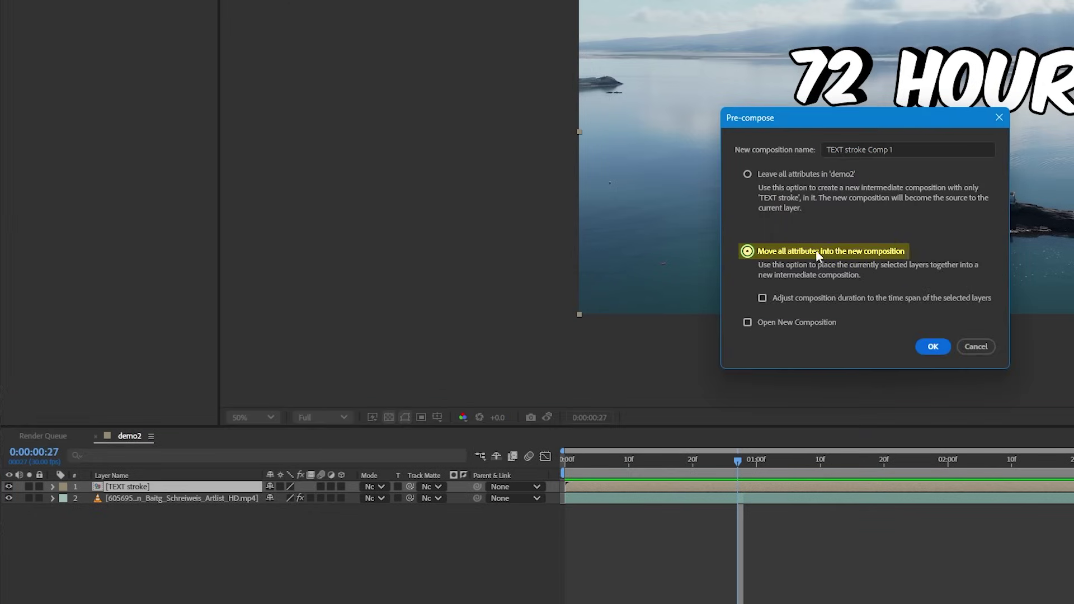
{"action": "triple_click", "coordinate": [855, 150]}
{"action": "type", "text": "TEXT glow"}
{"action": "key", "text": "Return"}
{"action": "left_click", "coordinate": [122, 141]}
Apply VR Glow to TEXT glow and keyframe its Glow Brightness, then preview
{"action": "key", "text": "ctrl+space"}
{"action": "type", "text": "vr gl"}
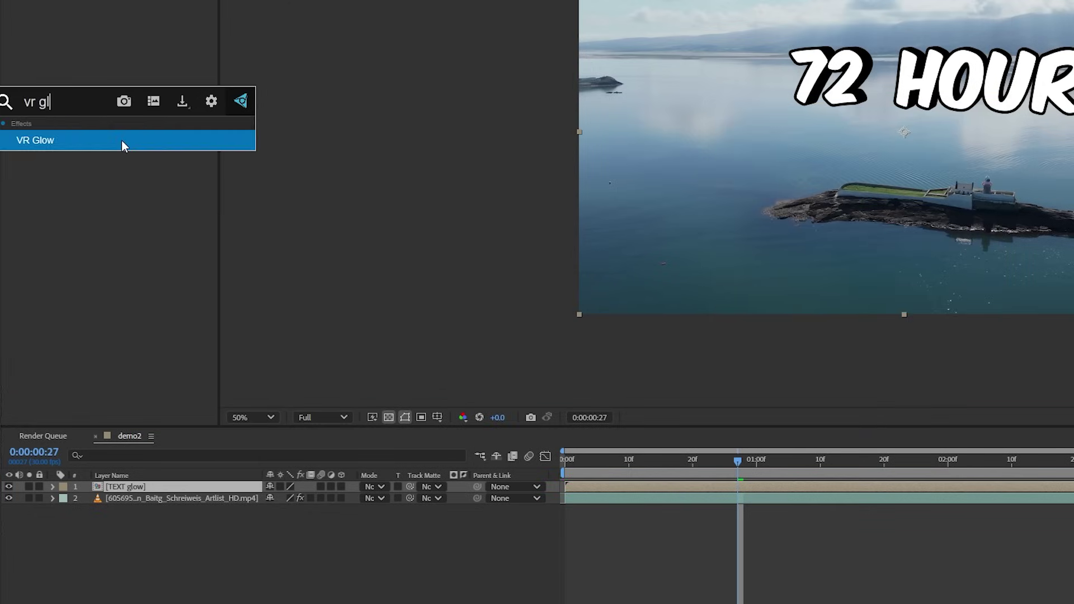
{"action": "key", "text": "Return"}
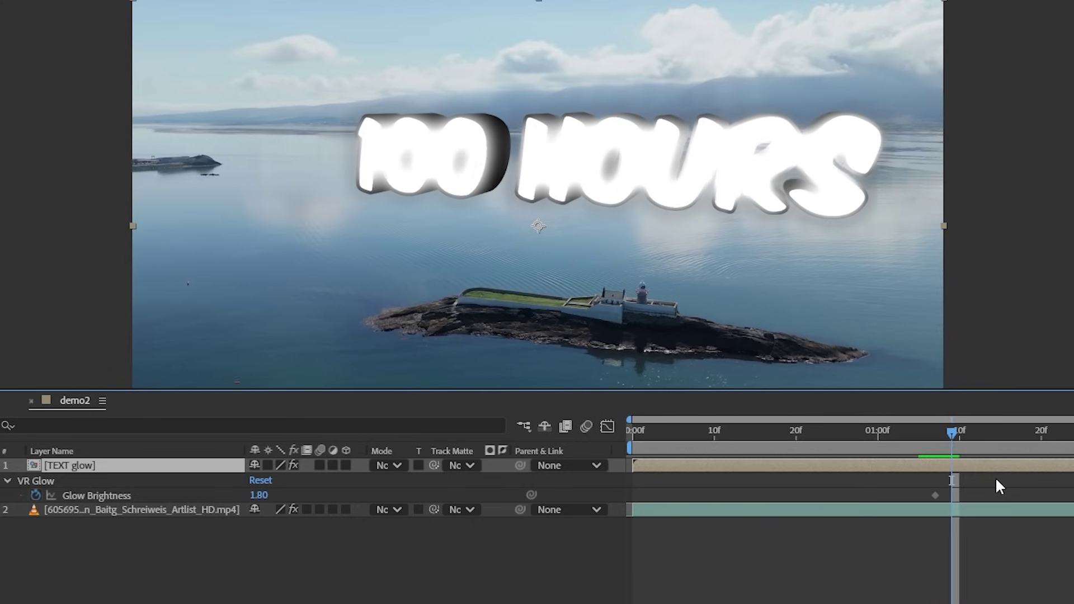
{"action": "key", "text": "j"}
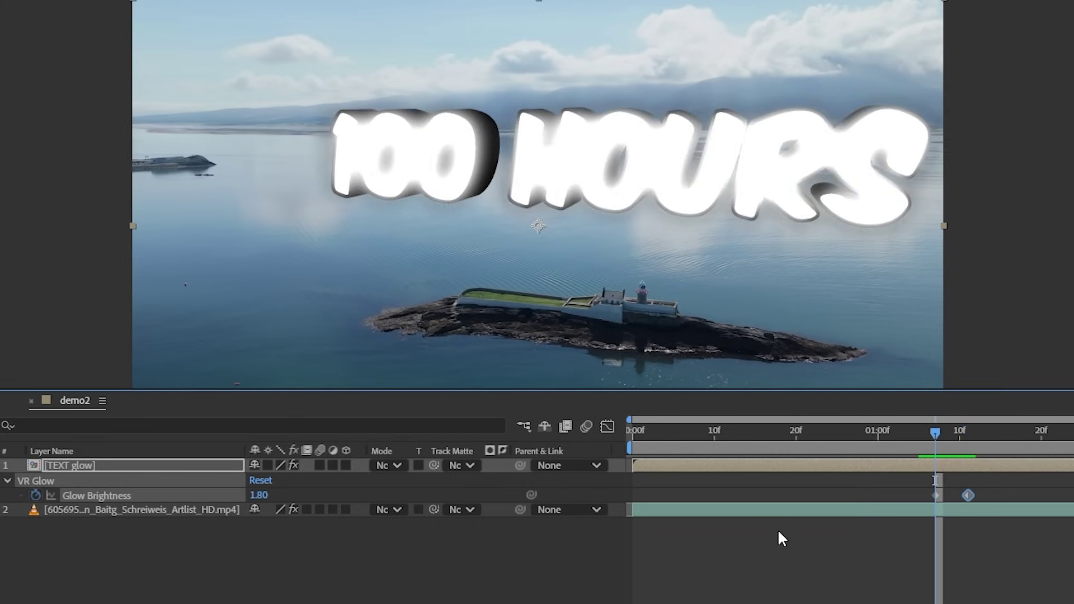
{"action": "key", "text": "Page_Up"}
{"action": "key", "text": "Page_Up"}
{"action": "key", "text": "shift+Page_Up"}
{"action": "key", "text": "Page_Up"}
{"action": "key", "text": "Page_Up"}
{"action": "key", "text": "Page_Up"}
{"action": "key", "text": "space"}
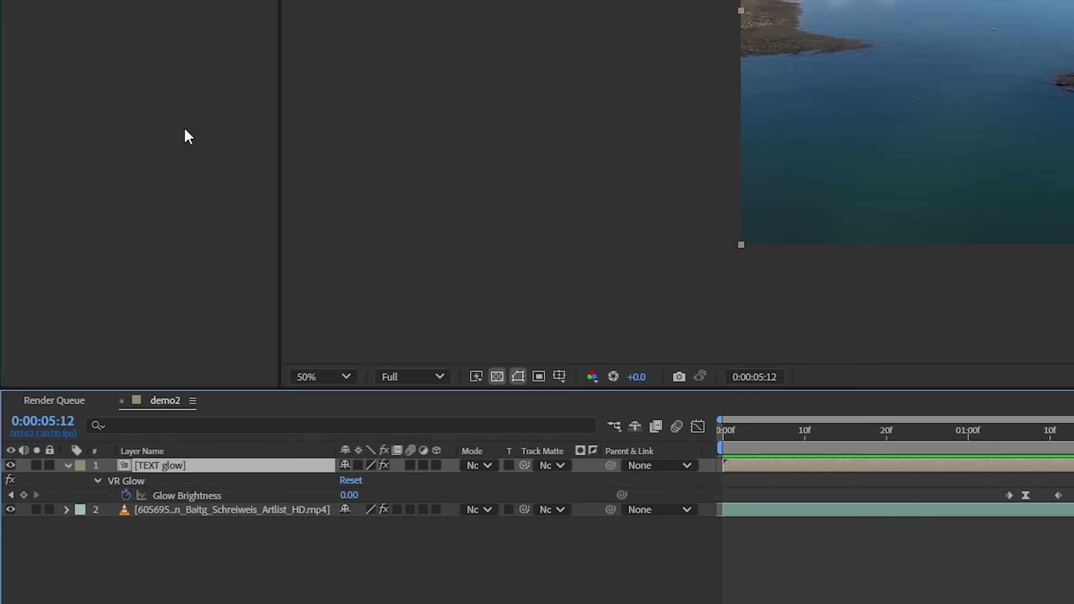
Add a Tint above VR Glow with Map White To set to yellow FFFF00
{"action": "key", "text": "ctrl+space"}
{"action": "type", "text": "tin"}
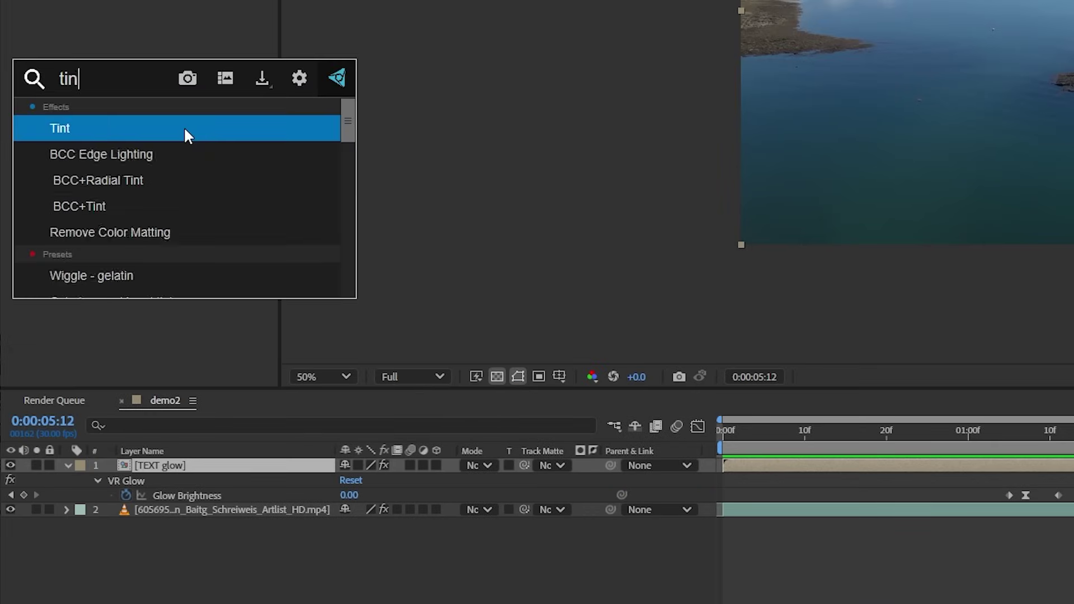
{"action": "key", "text": "Return"}
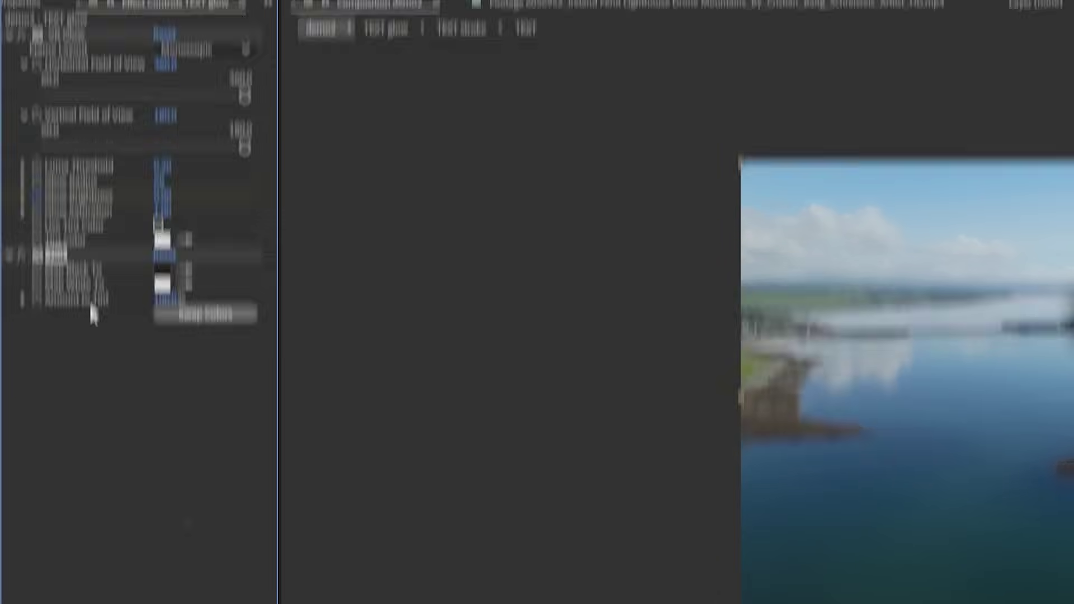
{"action": "left_click_drag", "start_coordinate": [53, 255], "coordinate": [70, 44]}
{"action": "left_click", "coordinate": [126, 58]}
{"action": "type", "text": "FFFF00"}
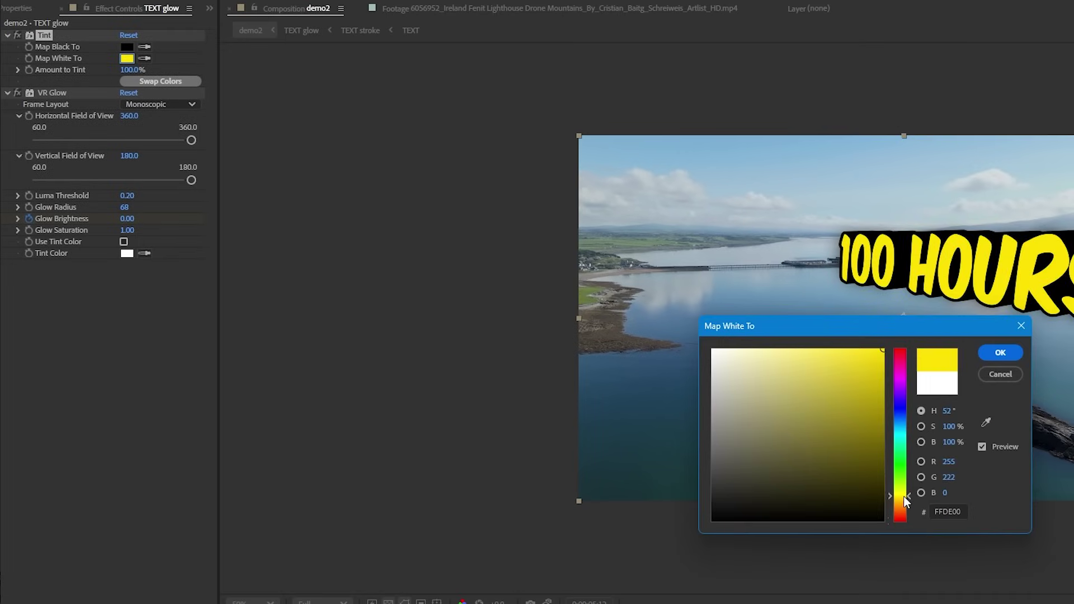
{"action": "left_click", "coordinate": [998, 352]}
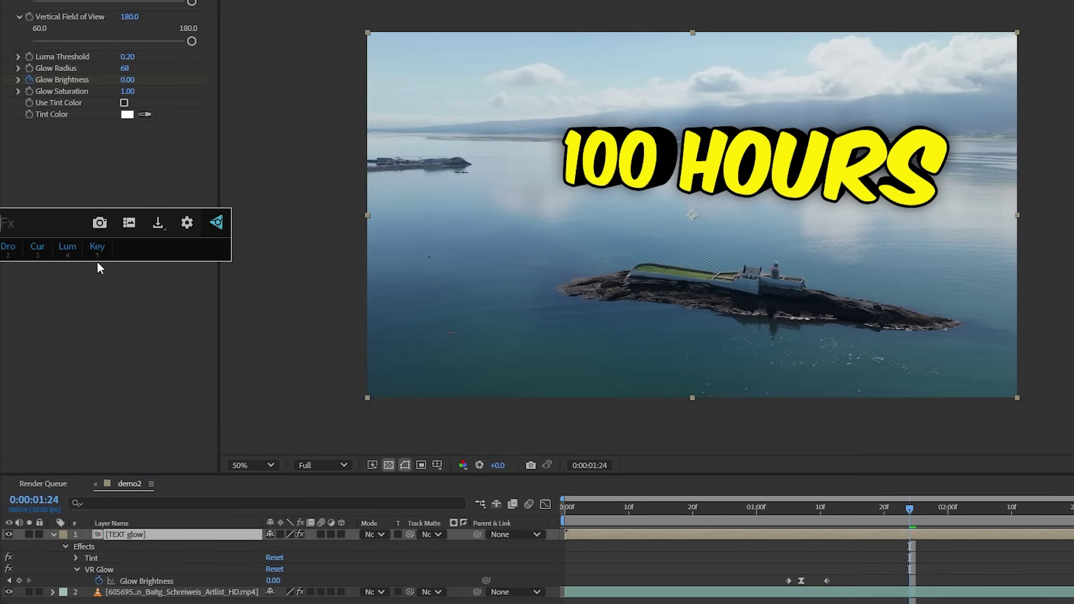
Apply CC Light Sweep, place its Center at the frame's right edge, and preview
{"action": "key", "text": "Return"}
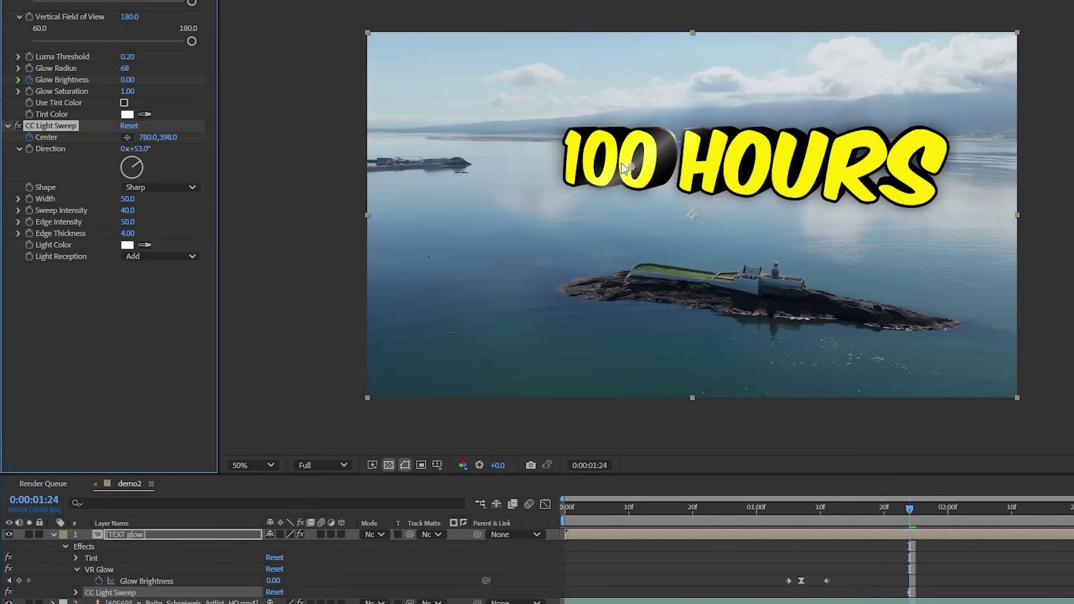
{"action": "left_click_drag", "start_coordinate": [621, 164], "coordinate": [506, 150]}
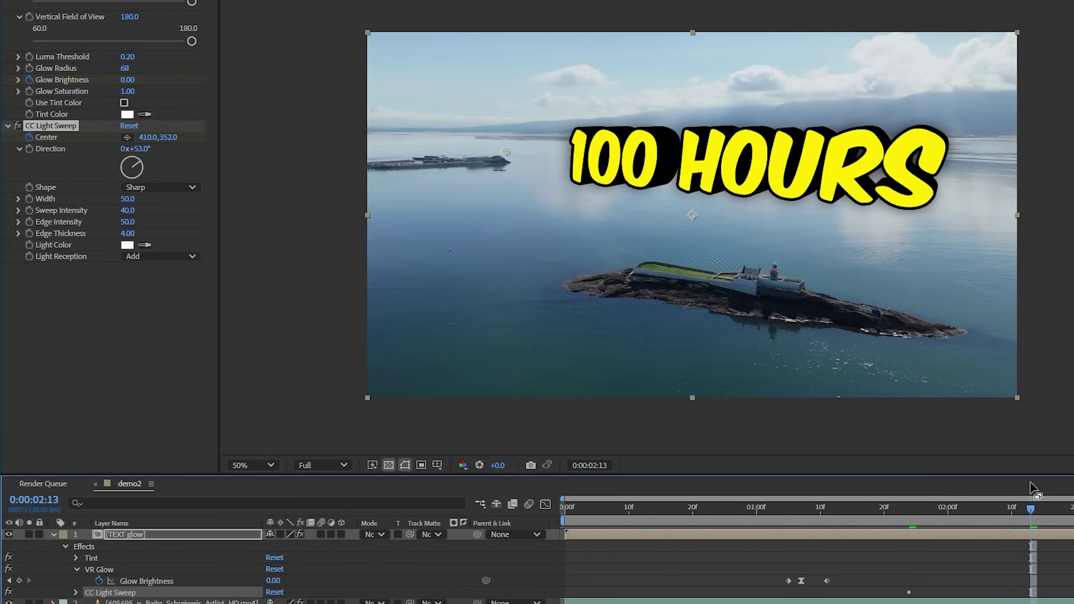
{"action": "left_click_drag", "start_coordinate": [535, 168], "coordinate": [1022, 175]}
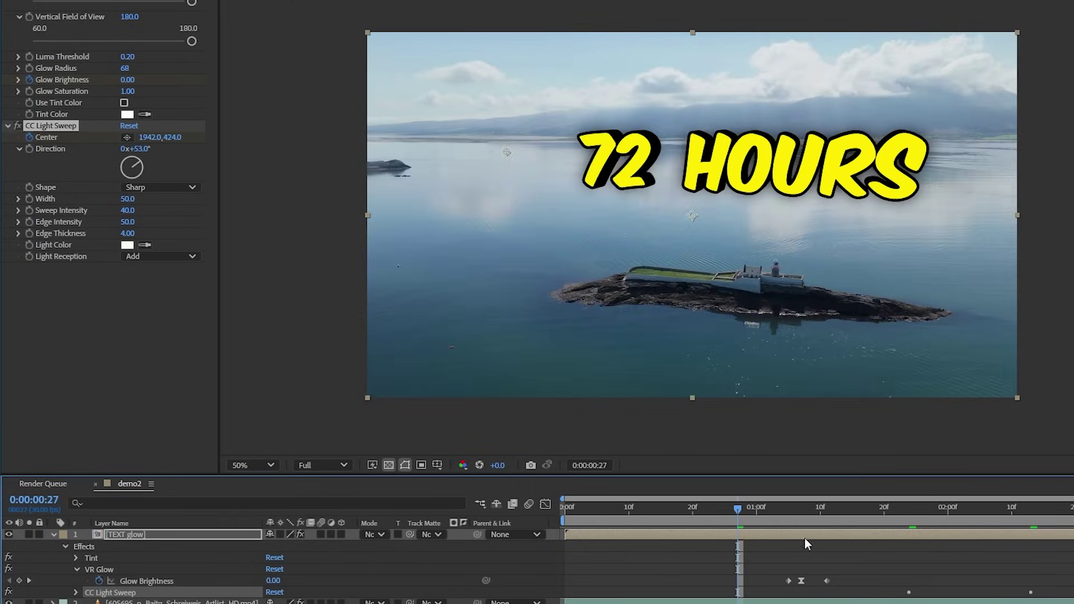
{"action": "key", "text": "space"}
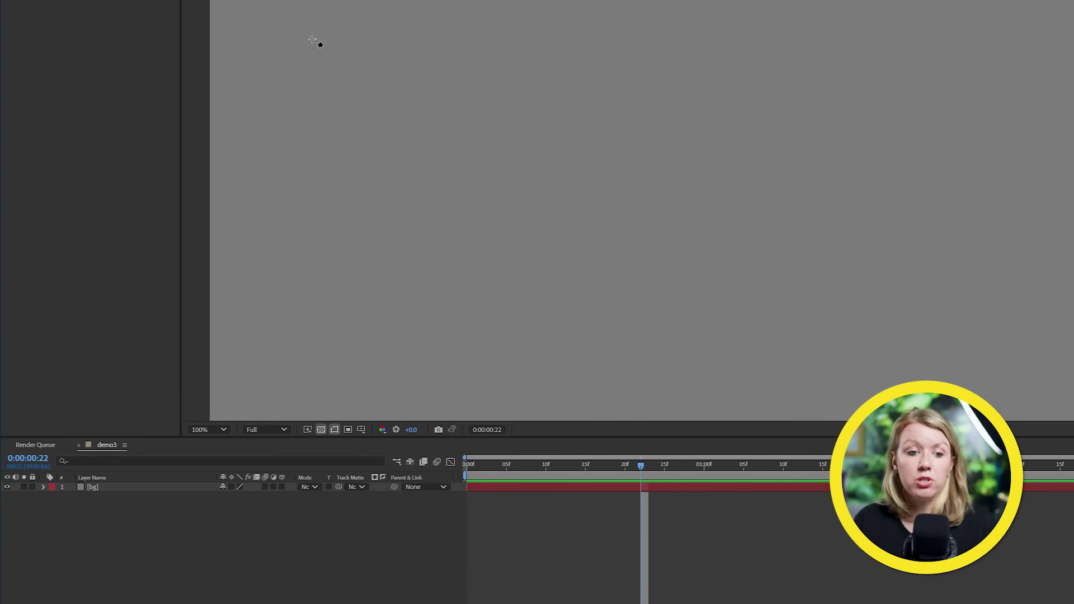
Draw an ellipse head and body for the Player Icon, then add a green '5' beside it
{"action": "left_click_drag", "start_coordinate": [496, 85], "coordinate": [578, 167]}
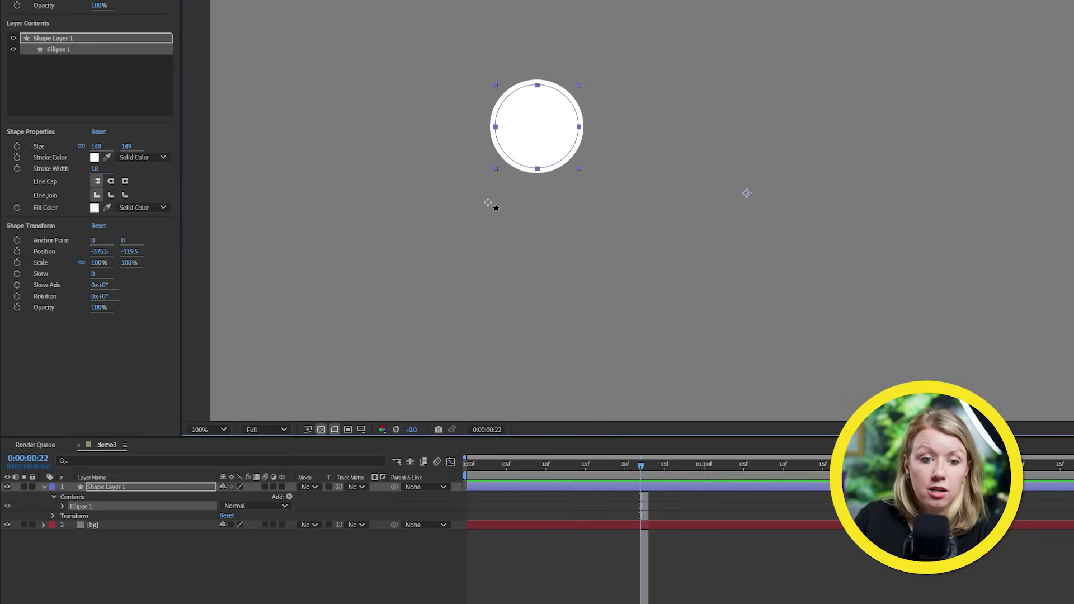
{"action": "left_click_drag", "start_coordinate": [482, 198], "coordinate": [638, 354]}
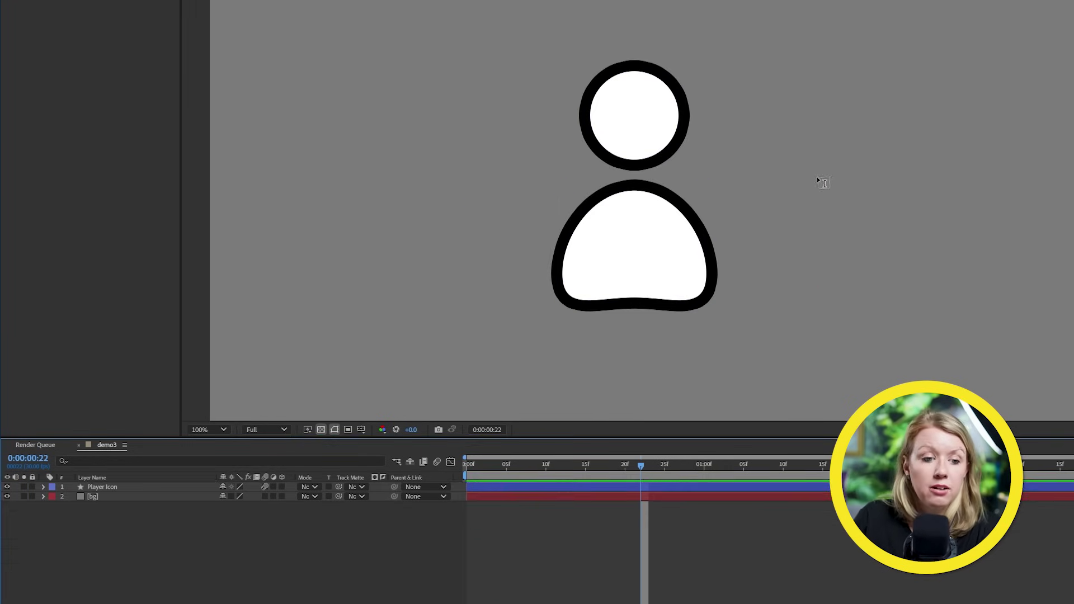
{"action": "left_click", "coordinate": [817, 176]}
{"action": "type", "text": "5"}
{"action": "left_click_drag", "start_coordinate": [883, 91], "coordinate": [899, 215]}
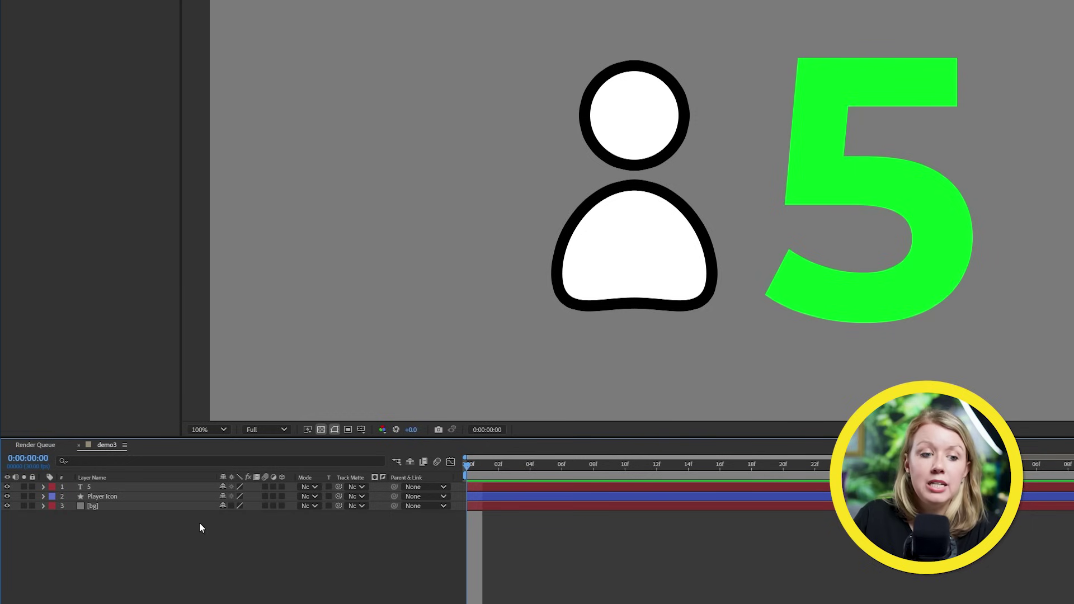
{"action": "left_click", "coordinate": [199, 487]}
Make the 5 layer 3D and move its anchor point up to the digit's middle
{"action": "left_click", "coordinate": [281, 487]}
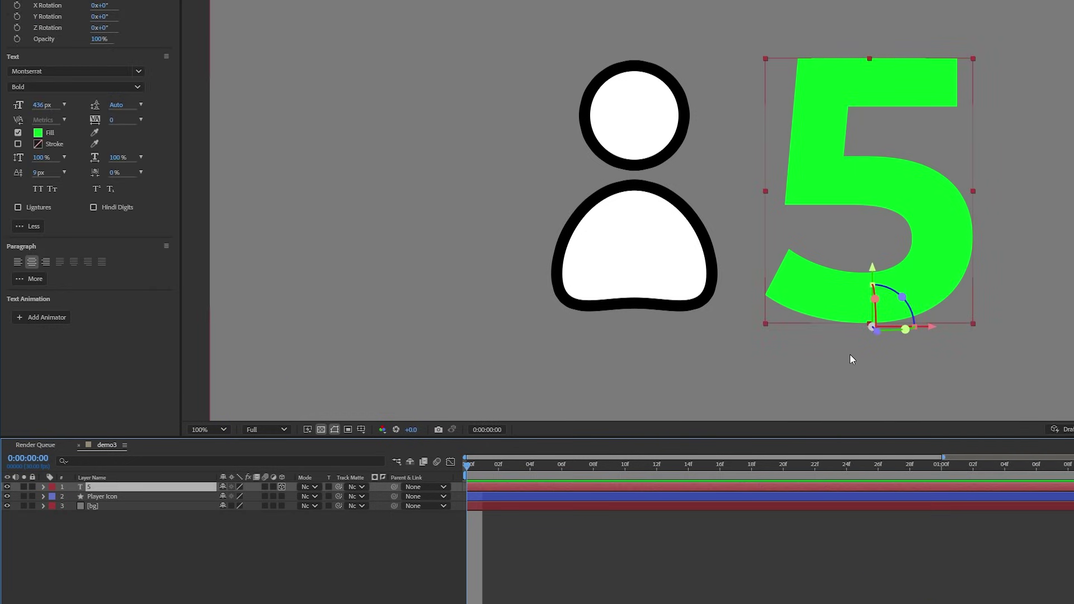
{"action": "key", "text": "y"}
{"action": "left_click_drag", "start_coordinate": [872, 274], "coordinate": [862, 145]}
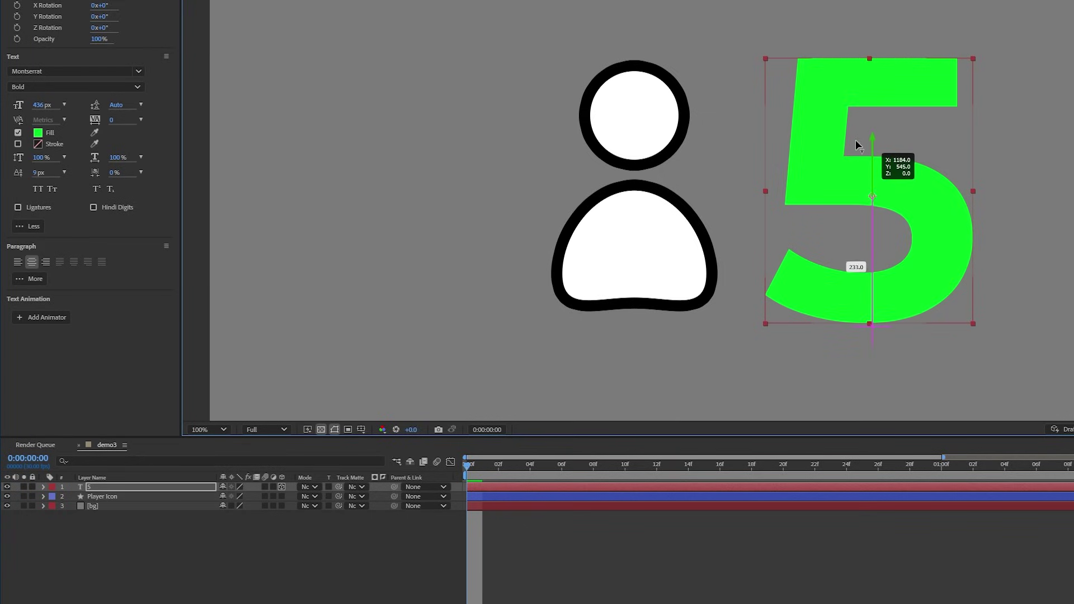
{"action": "key", "text": "v"}
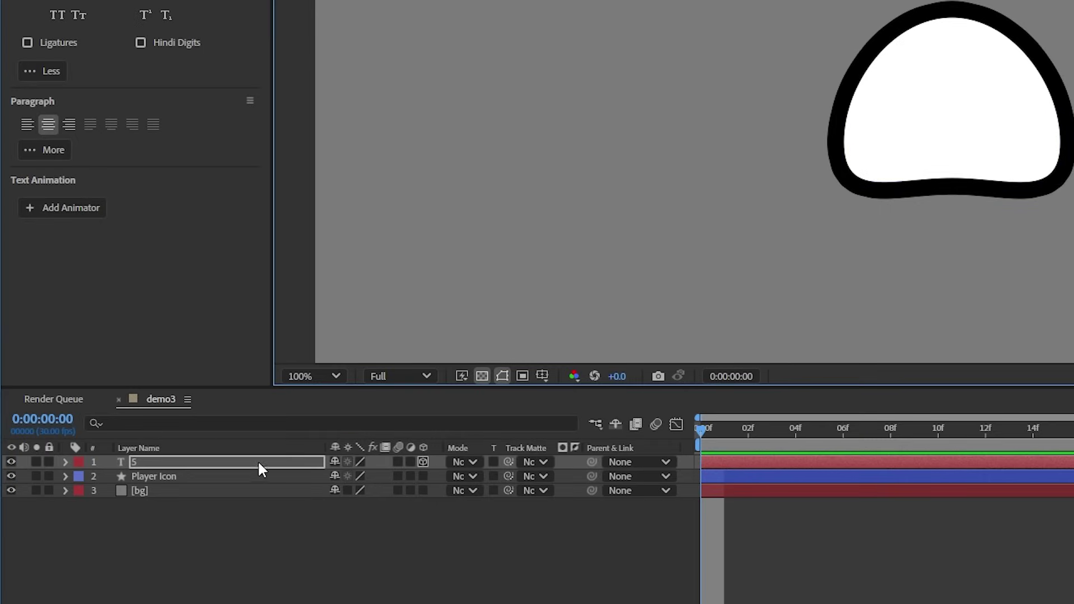
Keyframe the 5's X Rotation from 0° at 16f to 90° at 22f
{"action": "key", "text": "r"}
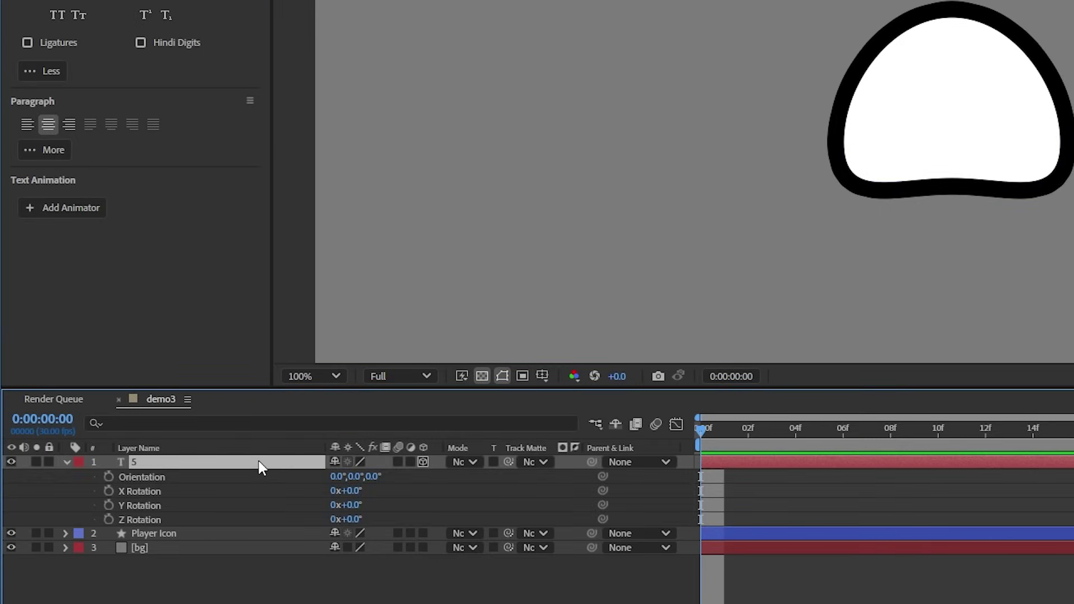
{"action": "left_click_drag", "start_coordinate": [702, 430], "coordinate": [798, 437]}
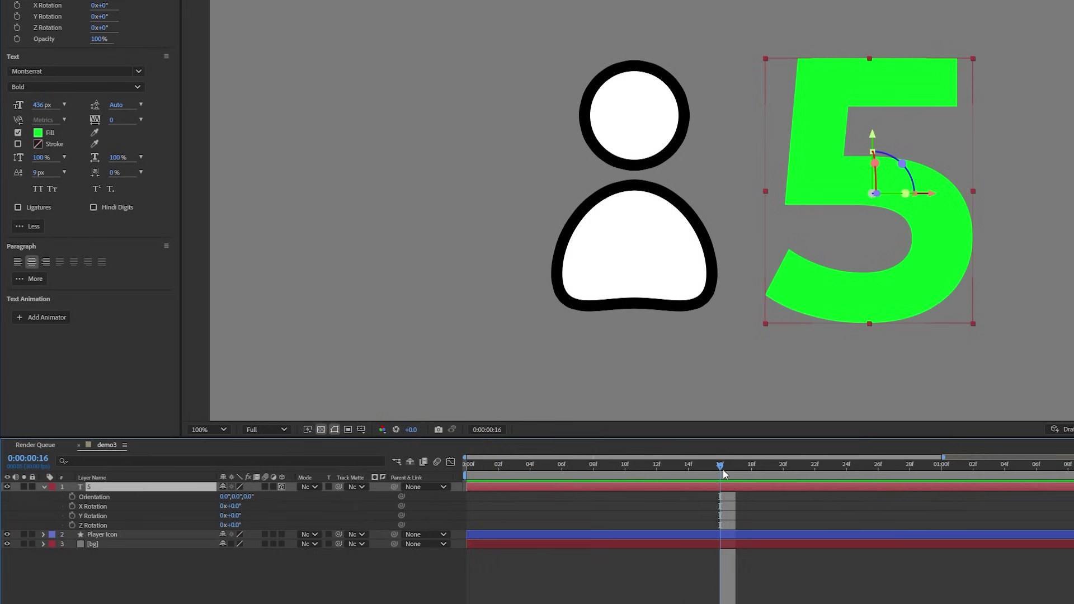
{"action": "left_click", "coordinate": [73, 506]}
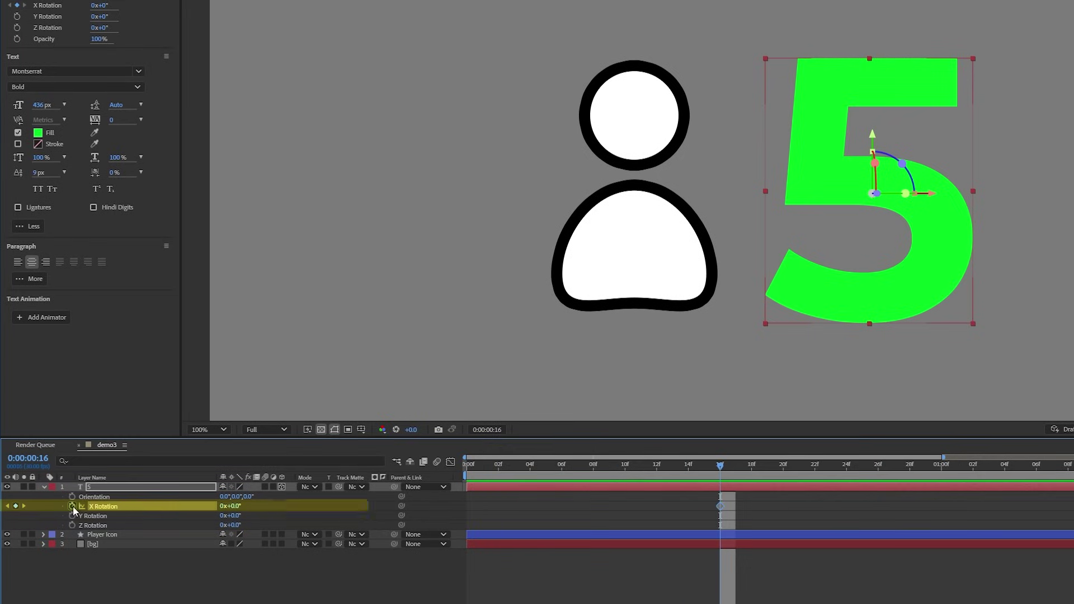
{"action": "left_click_drag", "start_coordinate": [722, 463], "coordinate": [768, 473]}
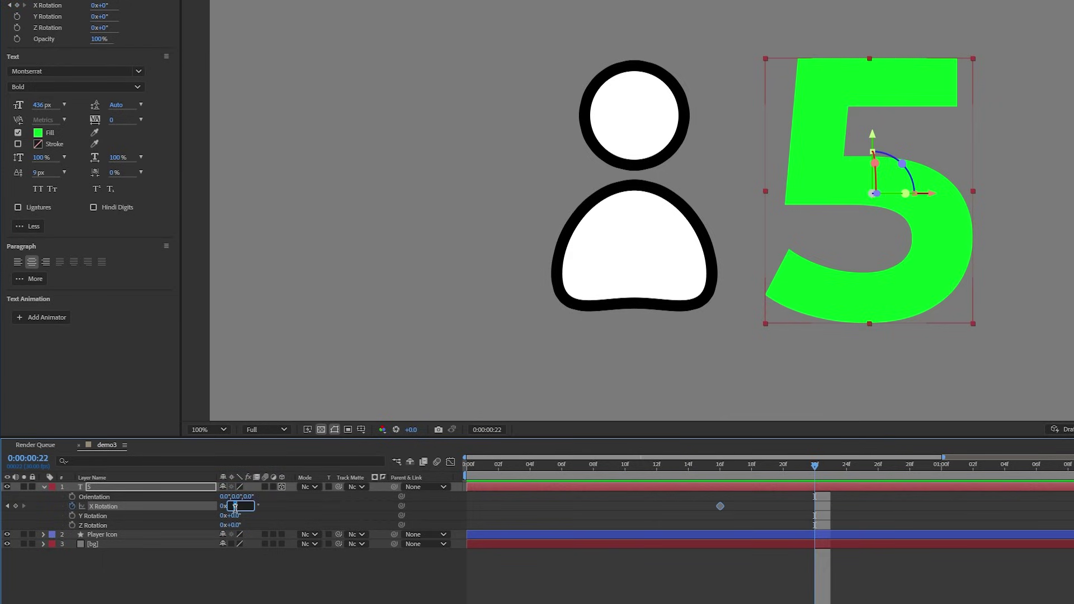
{"action": "key", "text": "Return"}
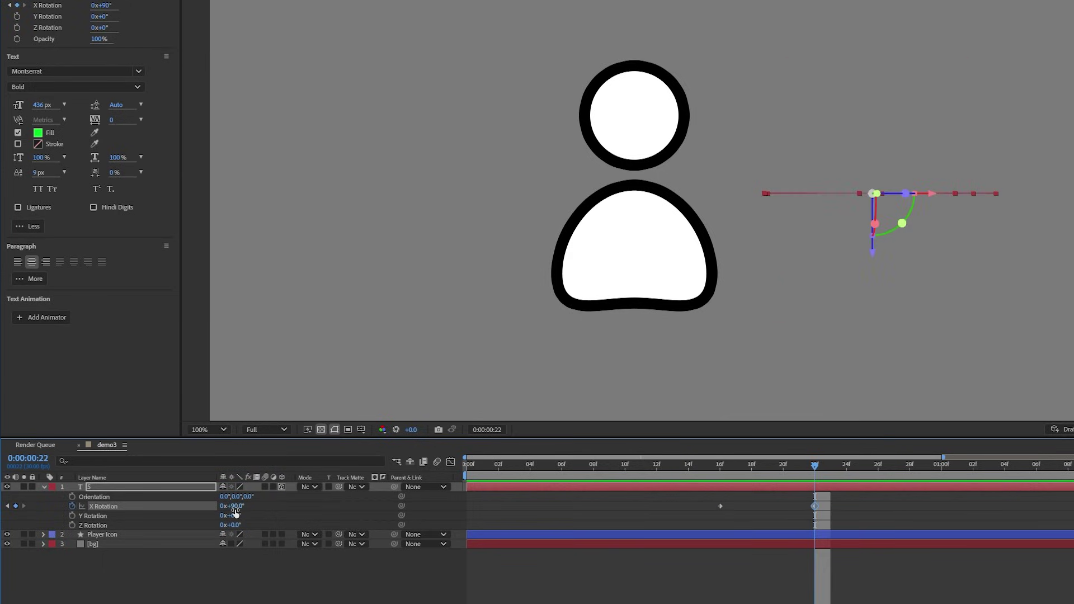
{"action": "left_click", "coordinate": [829, 487]}
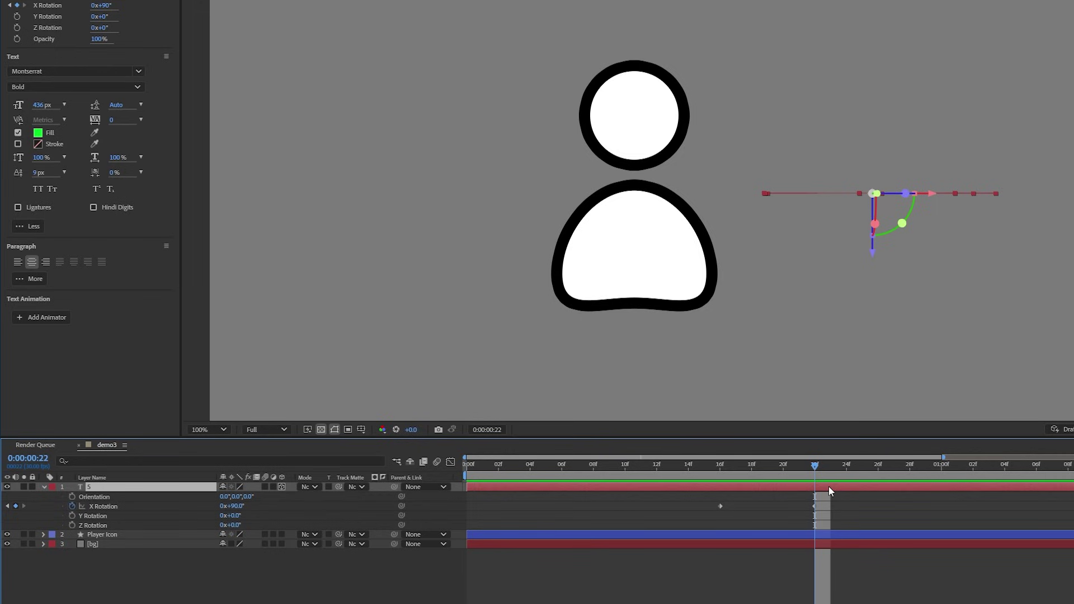
Split the 5 layer at the current time and key the new layer's X Rotation at -90°
{"action": "key", "text": "ctrl+shift+d"}
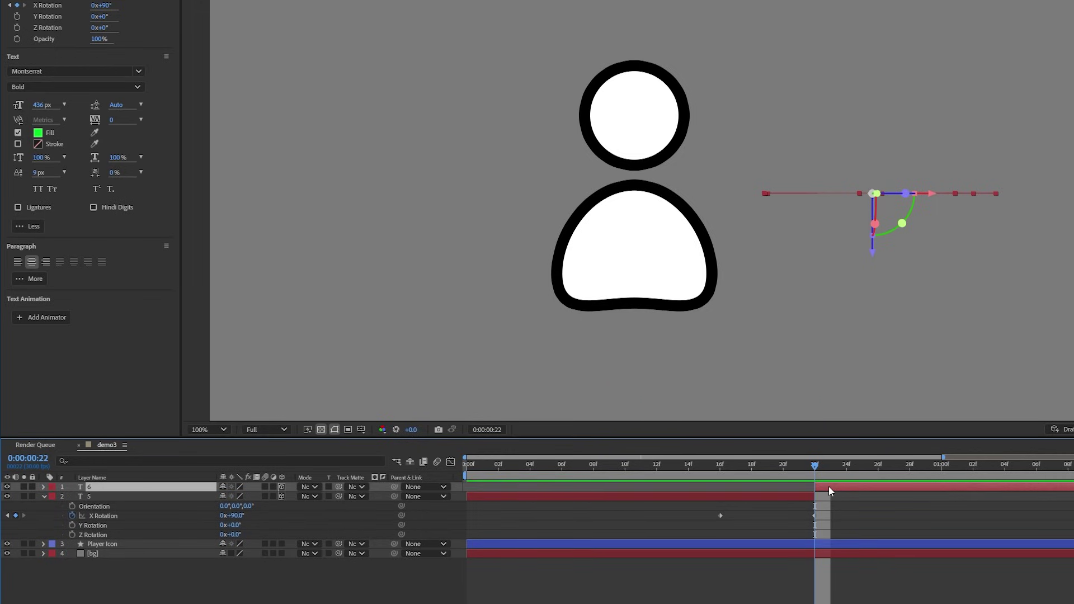
{"action": "key", "text": "r"}
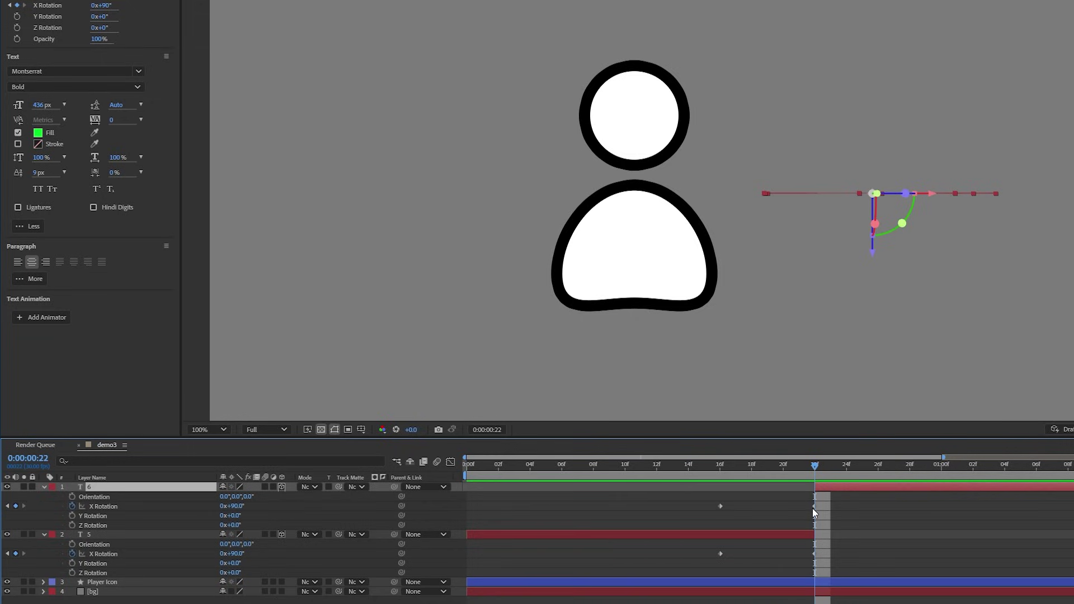
{"action": "left_click", "coordinate": [812, 507]}
{"action": "left_click", "coordinate": [814, 506]}
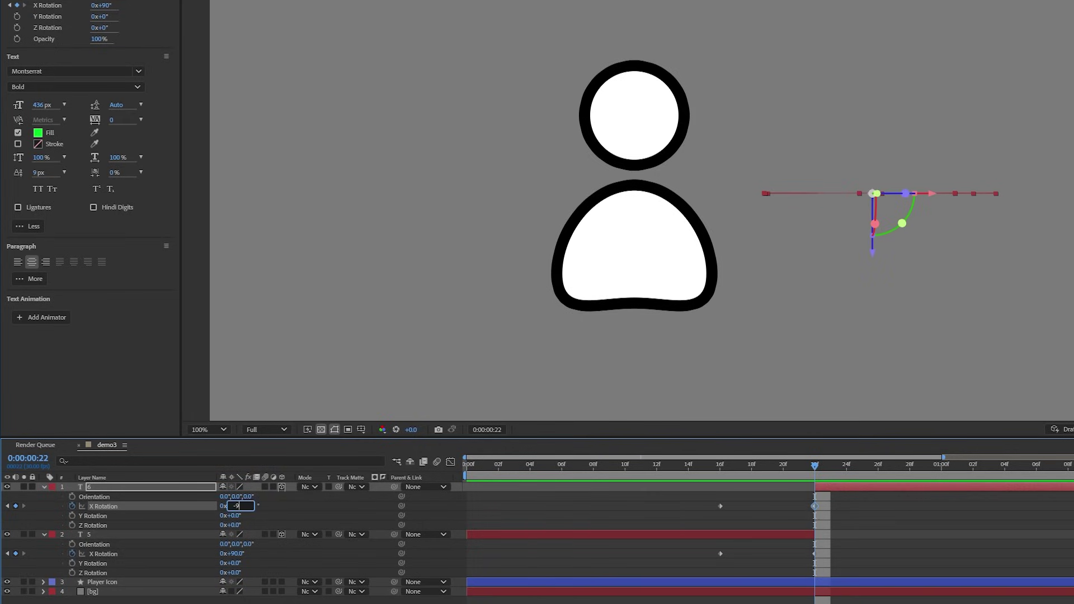
{"action": "type", "text": "-90"}
{"action": "key", "text": "Return"}
Shift the 0° X Rotation keyframe later, change the new layer's digit to 6, and preview
{"action": "left_click", "coordinate": [718, 506]}
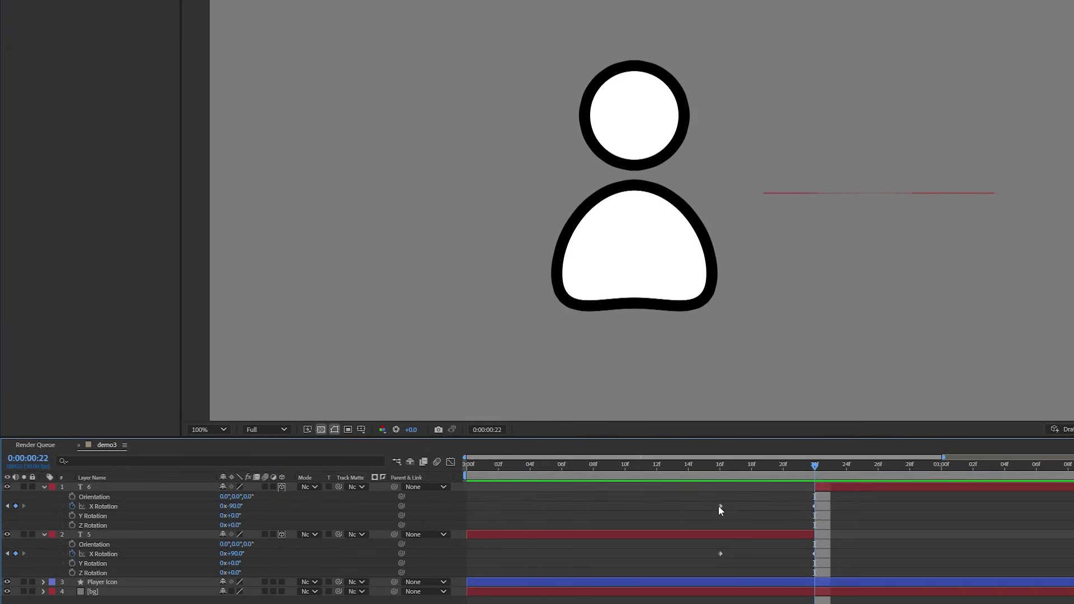
{"action": "left_click_drag", "start_coordinate": [720, 506], "coordinate": [822, 509]}
{"action": "left_click_drag", "start_coordinate": [879, 466], "coordinate": [926, 466]}
{"action": "double_click", "coordinate": [898, 305]}
{"action": "type", "text": "6"}
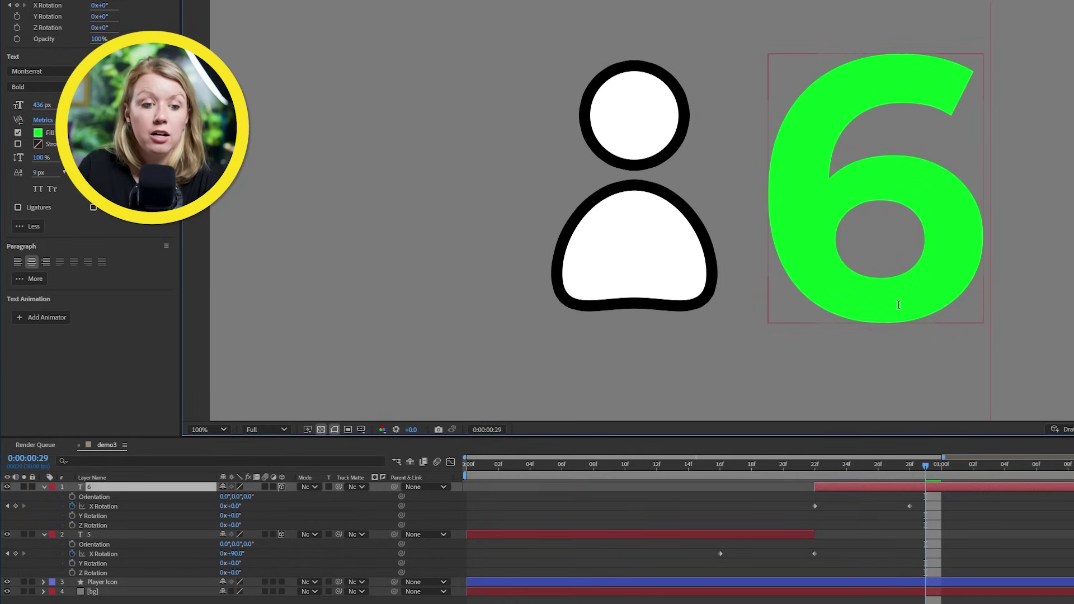
{"action": "left_click_drag", "start_coordinate": [754, 464], "coordinate": [641, 466]}
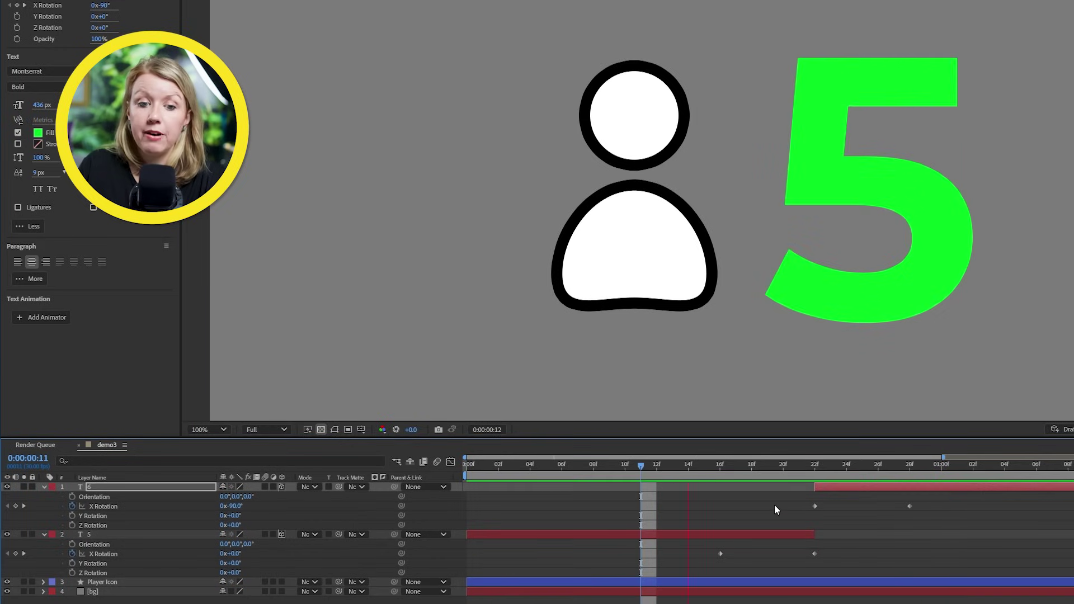
{"action": "key", "text": "space"}
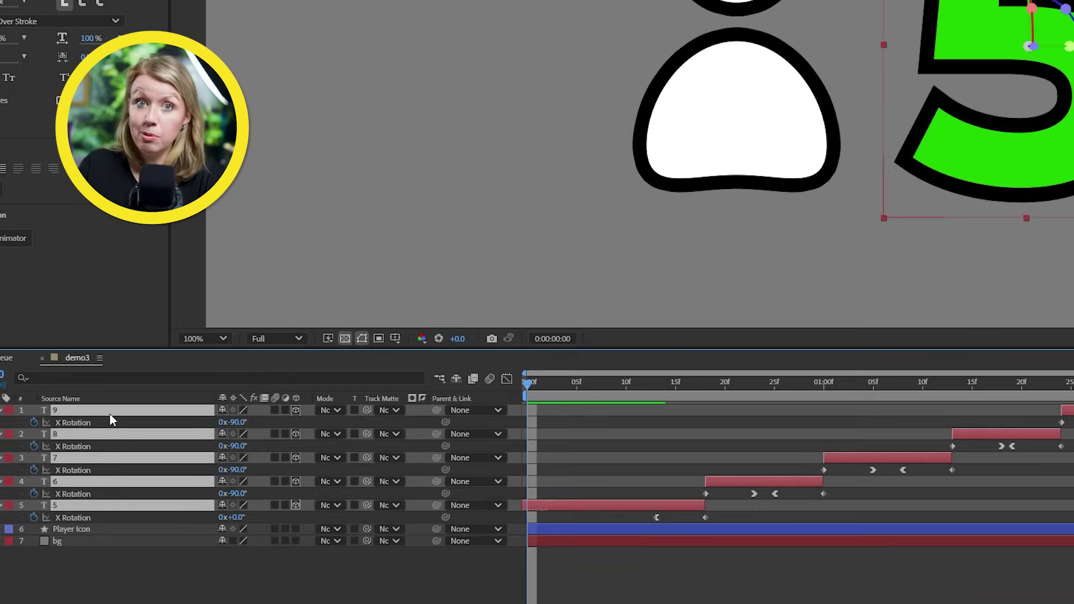
Preview the count and enable motion blur on all number layers, including the 5
{"action": "key", "text": "space"}
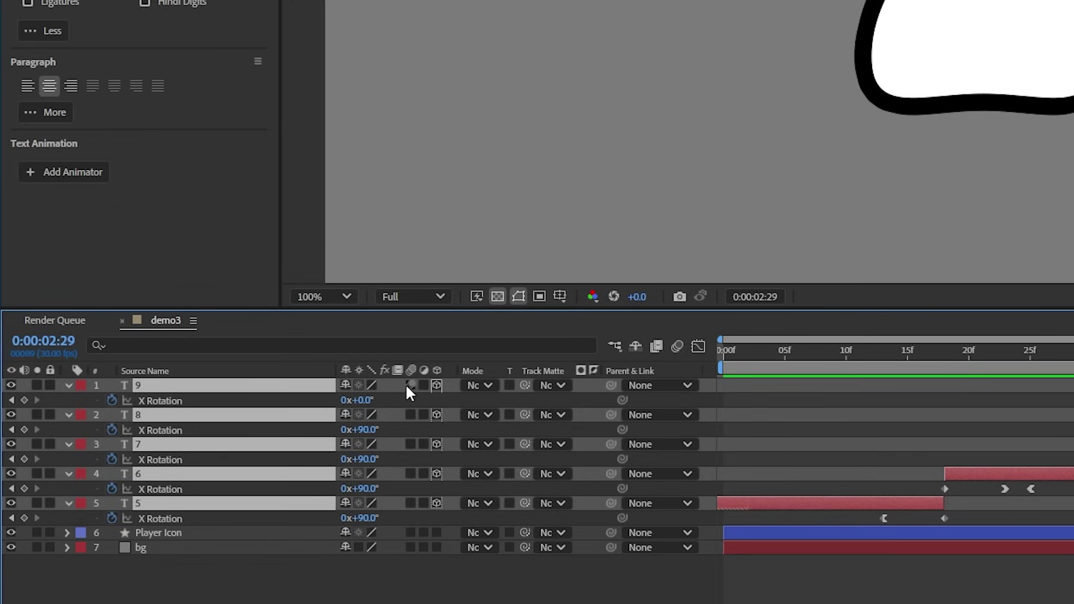
{"action": "left_click_drag", "start_coordinate": [405, 384], "coordinate": [409, 514]}
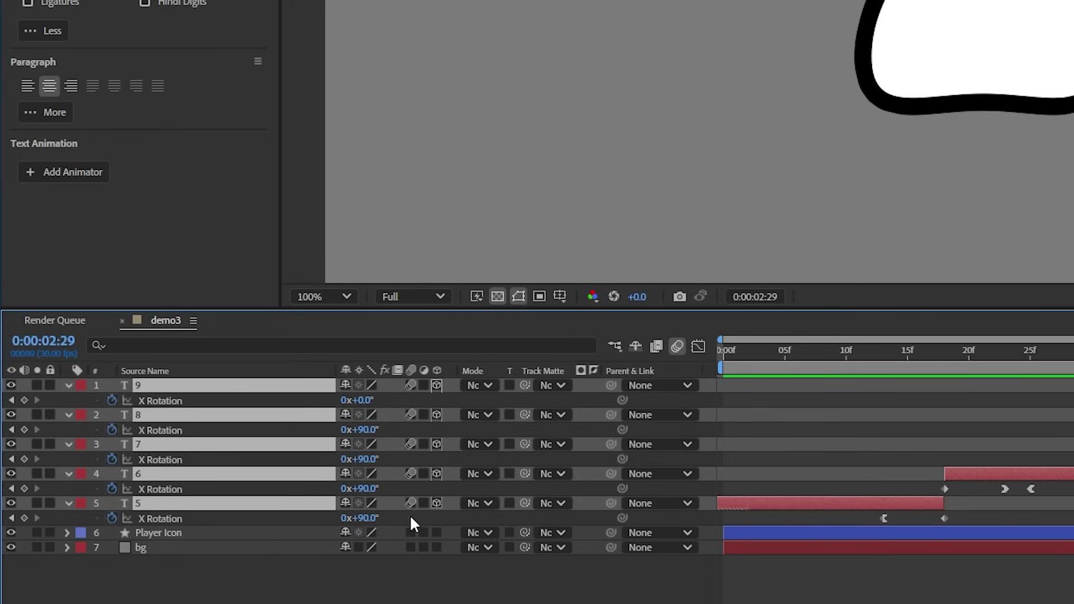
{"action": "left_click_drag", "start_coordinate": [828, 353], "coordinate": [910, 356]}
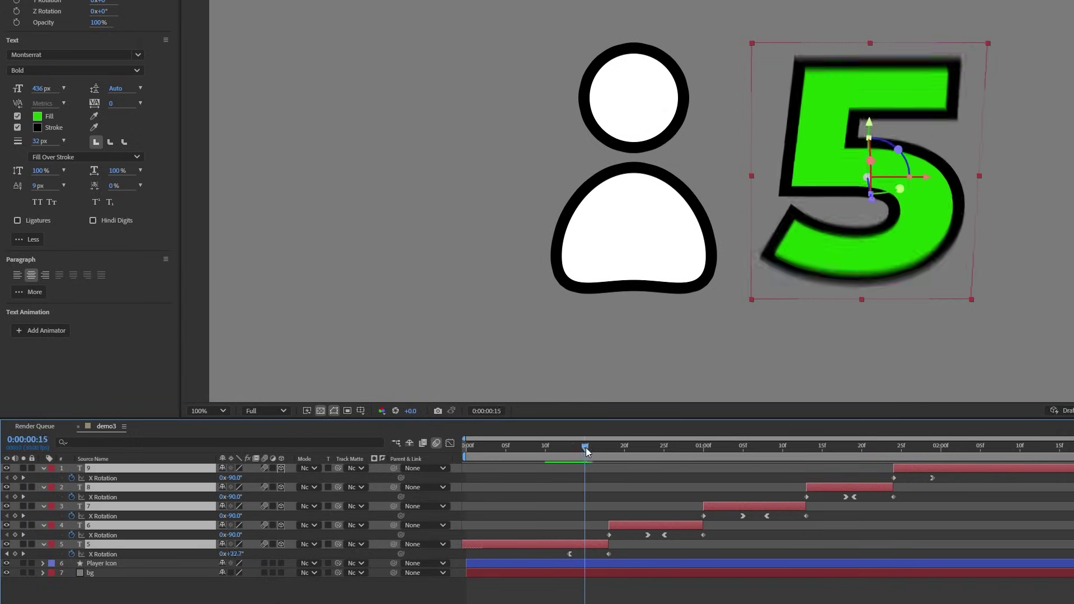
{"action": "mouse_move", "coordinate": [587, 452]}
{"action": "left_mouse_down"}
{"action": "mouse_move", "coordinate": [603, 448]}
{"action": "mouse_move", "coordinate": [591, 448]}
{"action": "left_mouse_up"}
Try the Advanced 3D renderer, then switch back to Classic 3D
{"action": "left_click", "coordinate": [1073, 411]}
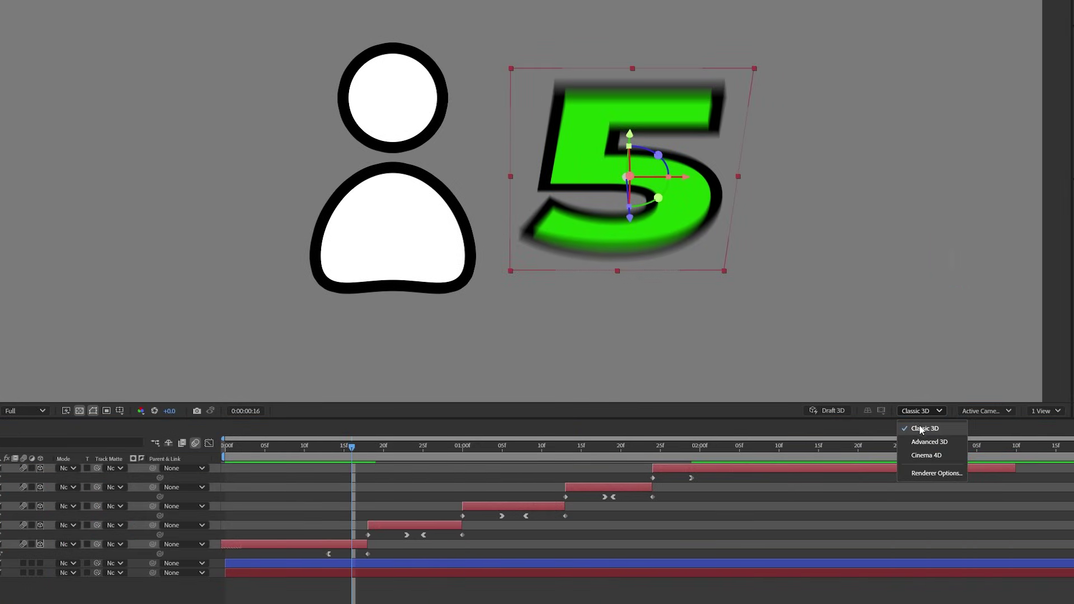
{"action": "left_click", "coordinate": [923, 442]}
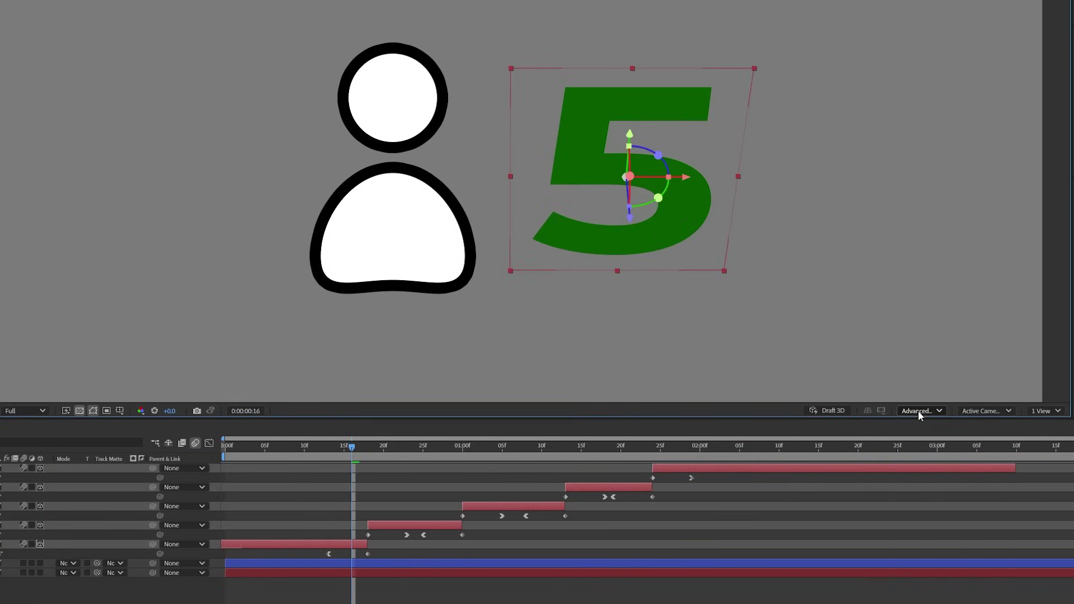
{"action": "left_click", "coordinate": [918, 410]}
{"action": "left_click", "coordinate": [921, 428]}
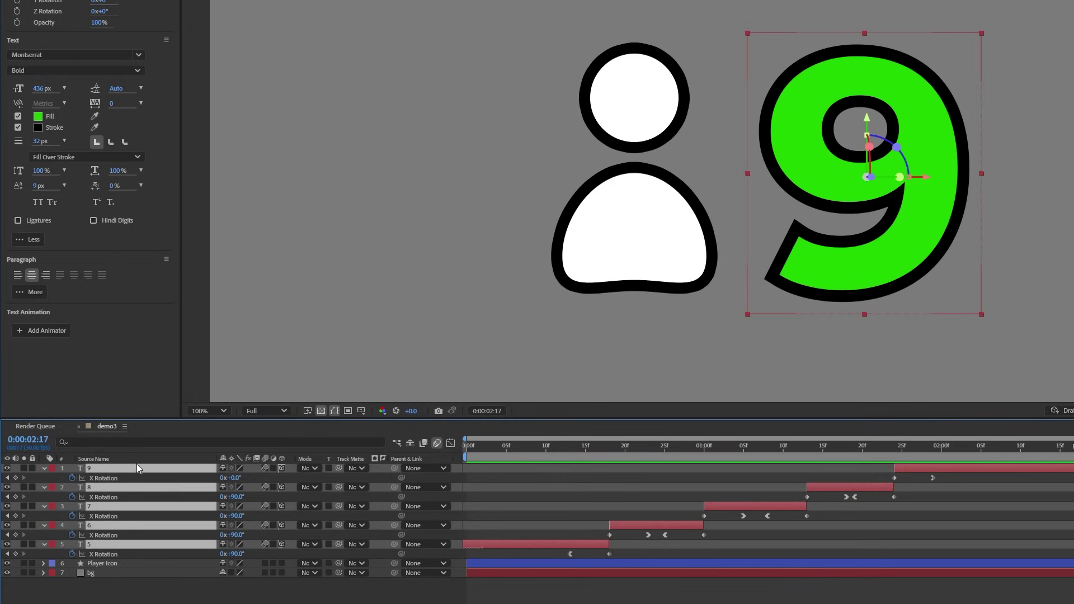
Pre-compose the digit layers as 'Numbers', then pre-compose the Player Icon layer
{"action": "right_click", "coordinate": [135, 466]}
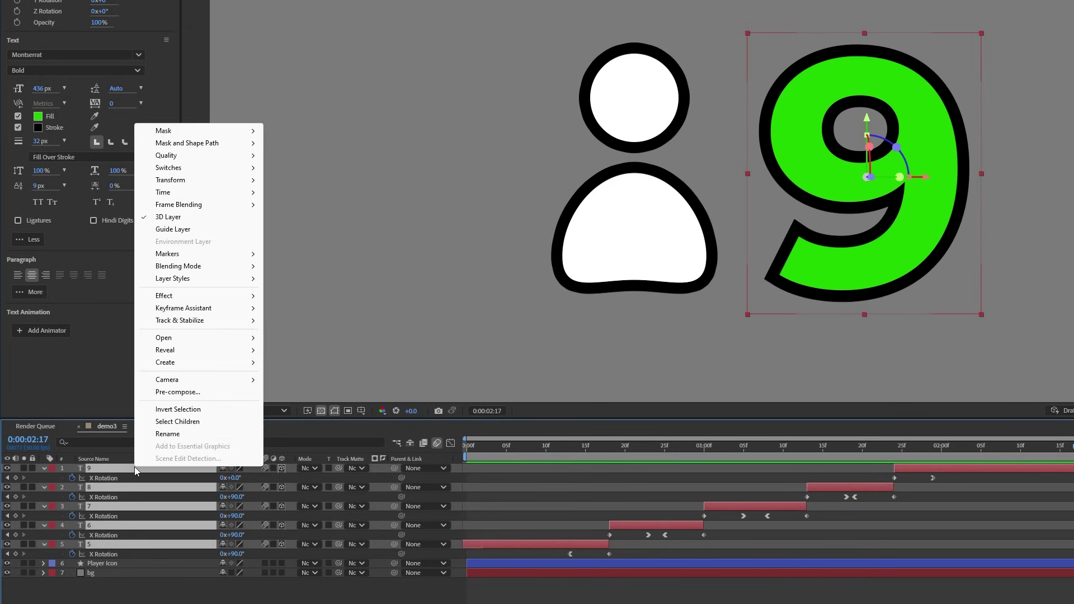
{"action": "left_click", "coordinate": [179, 392]}
{"action": "type", "text": "Num"}
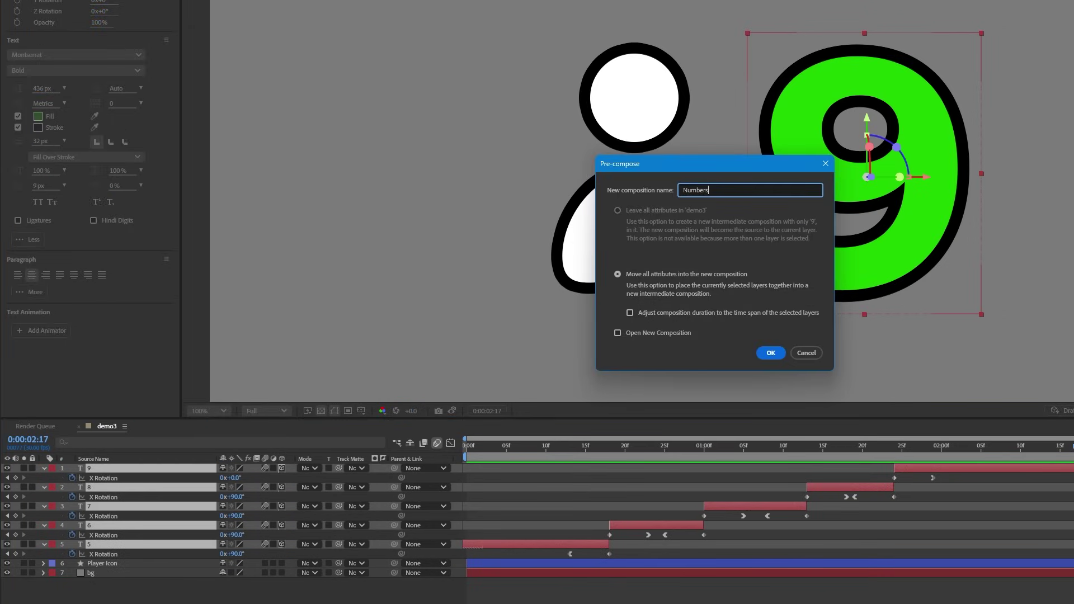
{"action": "type", "text": "bers"}
{"action": "key", "text": "Return"}
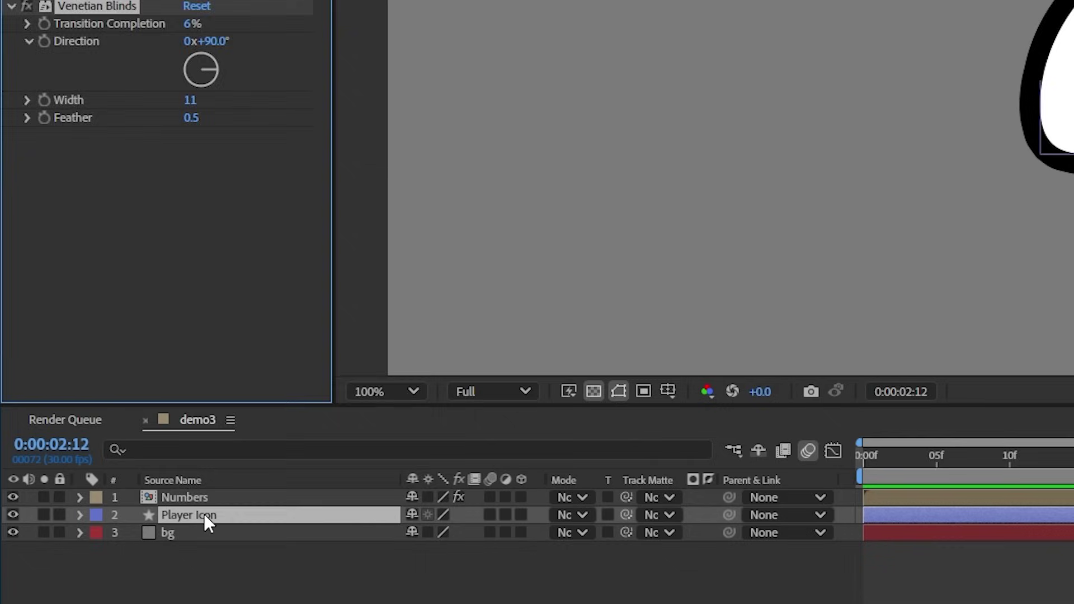
{"action": "right_click", "coordinate": [204, 515]}
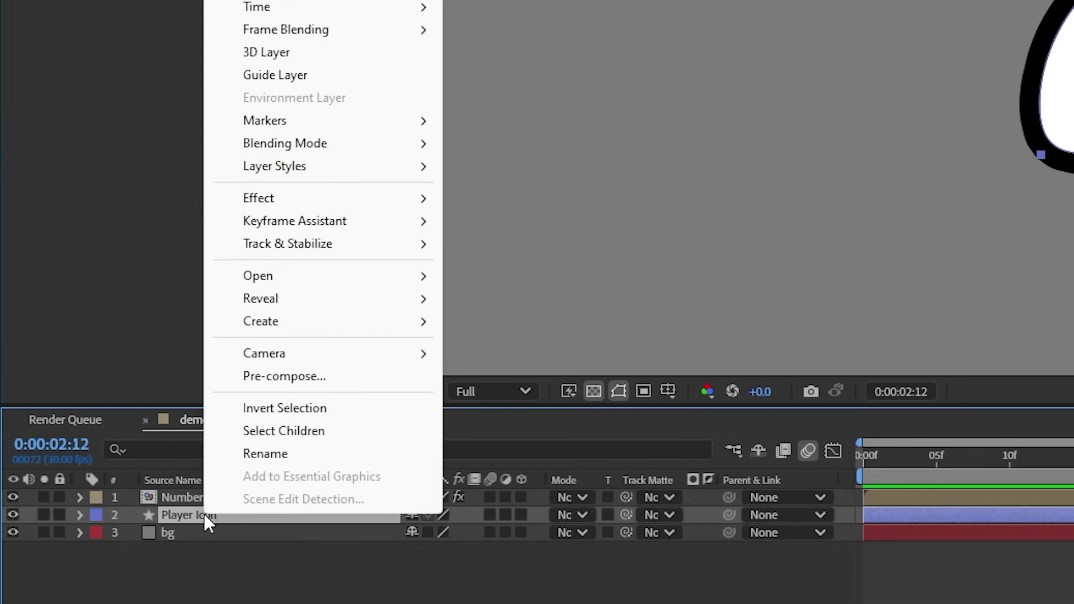
{"action": "left_click", "coordinate": [311, 377]}
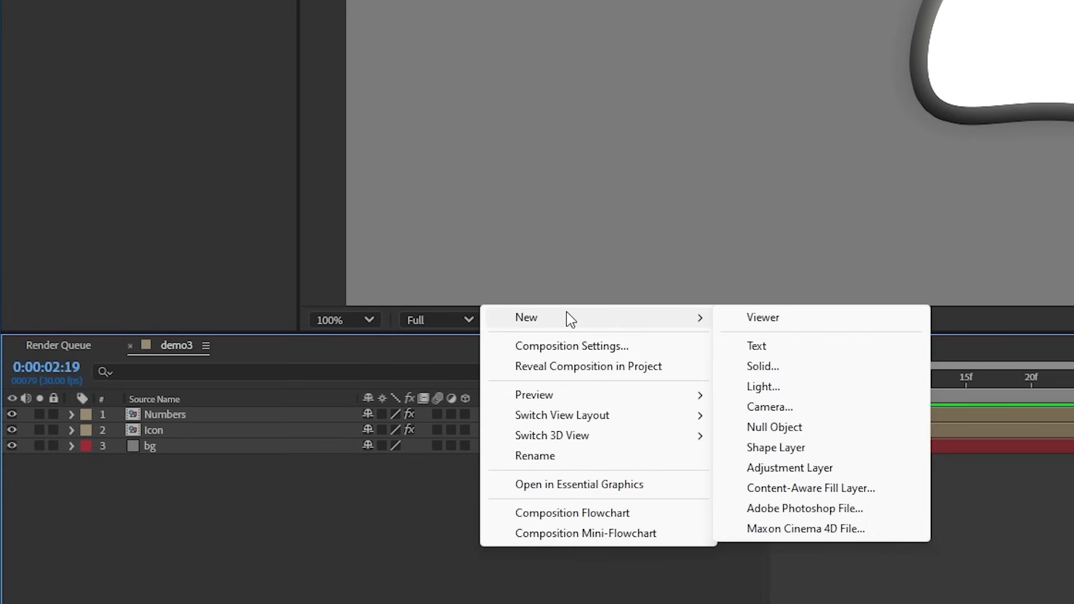
Add a null named 'Wiggle' and parent the Numbers and Icon layers to it
{"action": "left_click", "coordinate": [758, 427]}
{"action": "key", "text": "Return"}
{"action": "type", "text": "Wig"}
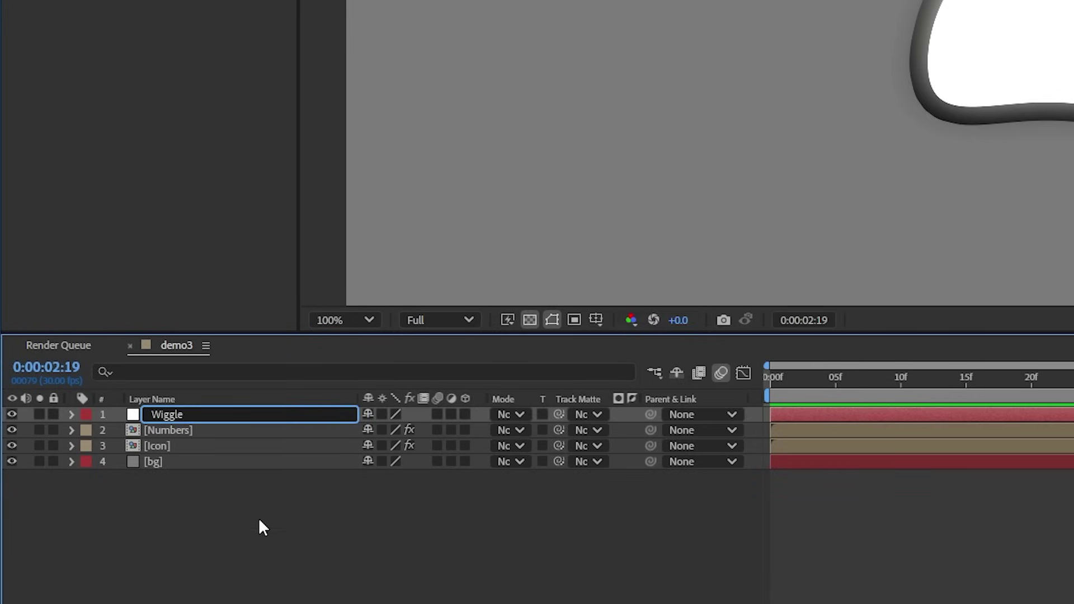
{"action": "type", "text": "gle"}
{"action": "left_click", "coordinate": [259, 518]}
{"action": "left_click", "coordinate": [196, 451]}
{"action": "left_click", "coordinate": [200, 428], "text": "shift"}
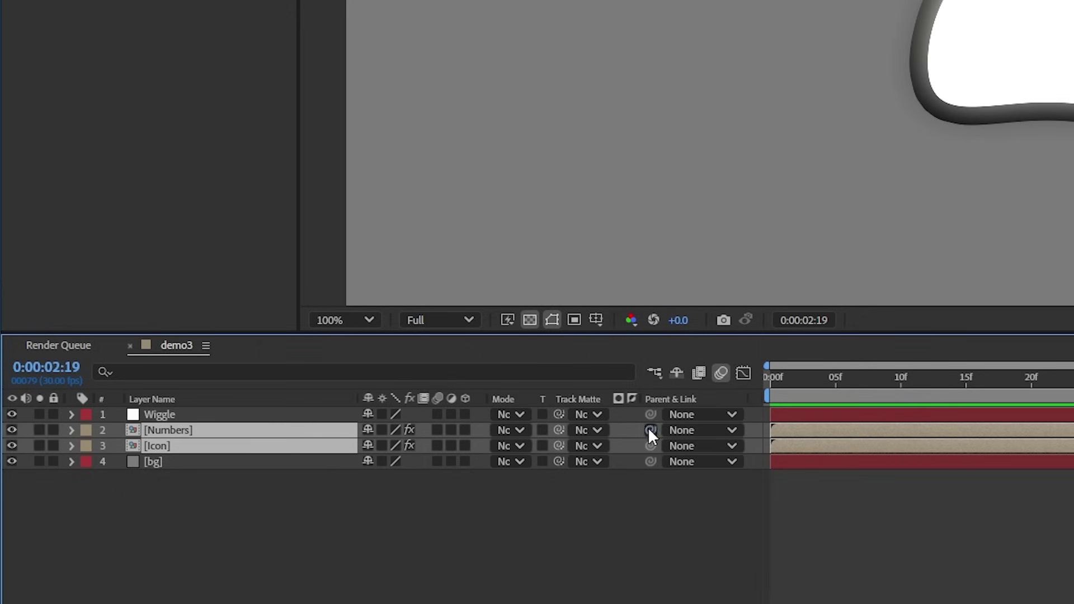
{"action": "left_click_drag", "start_coordinate": [397, 423], "coordinate": [270, 411]}
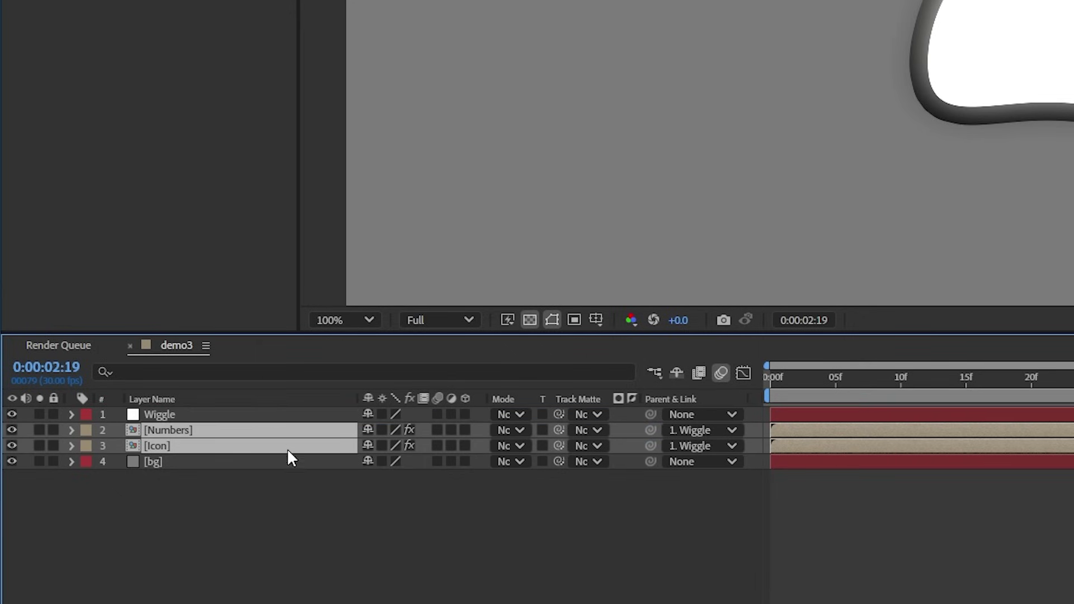
{"action": "left_click", "coordinate": [267, 414]}
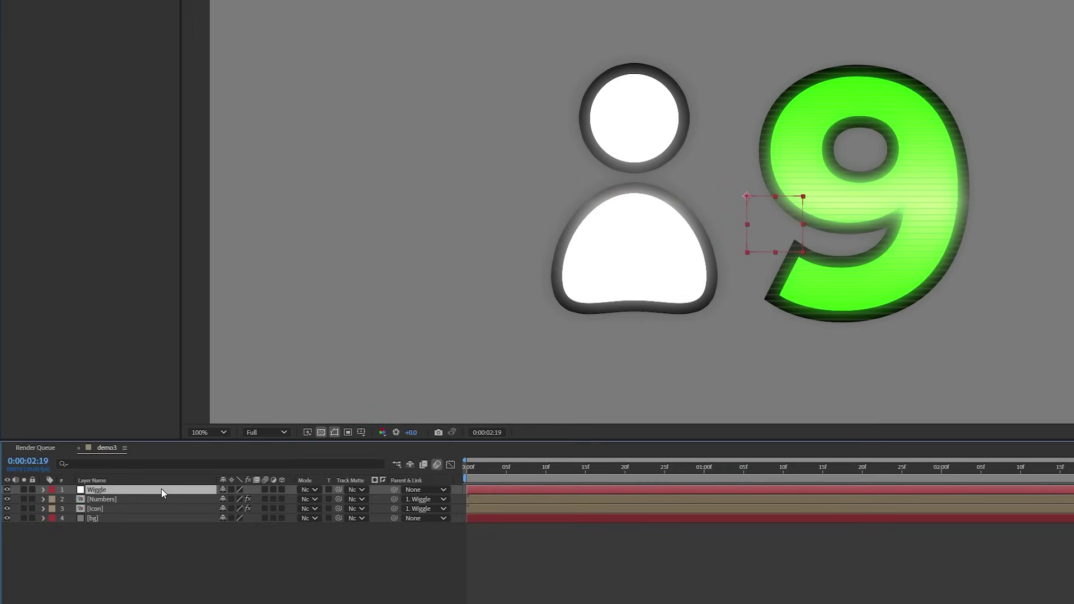
{"action": "left_click_drag", "start_coordinate": [748, 234], "coordinate": [698, 199]}
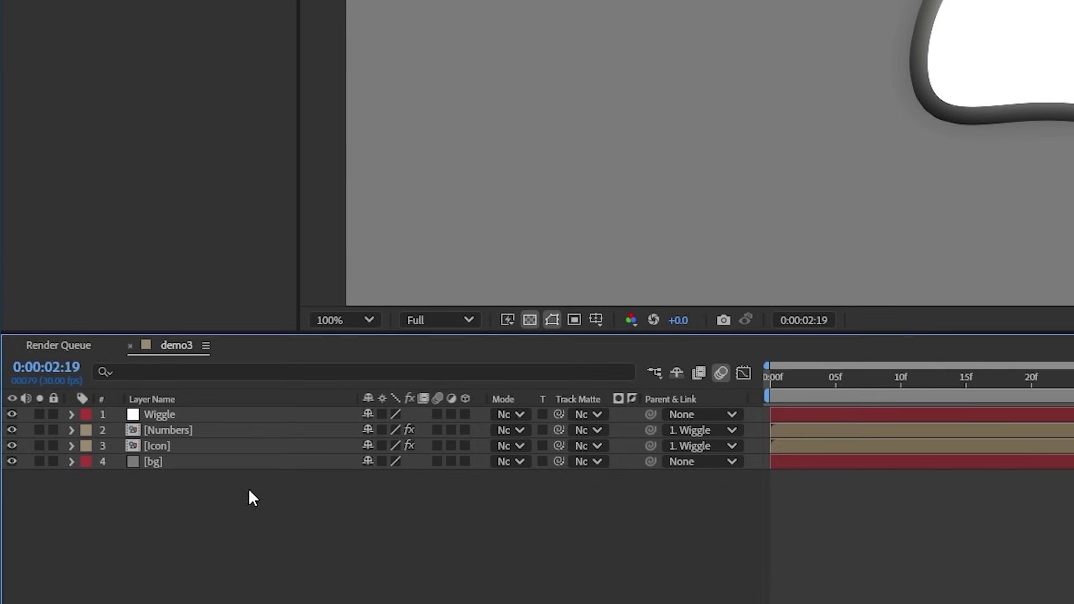
Drive the Wiggle null's Position with a wiggle(2,10) expression and preview it
{"action": "left_click", "coordinate": [191, 414]}
{"action": "key", "text": "p"}
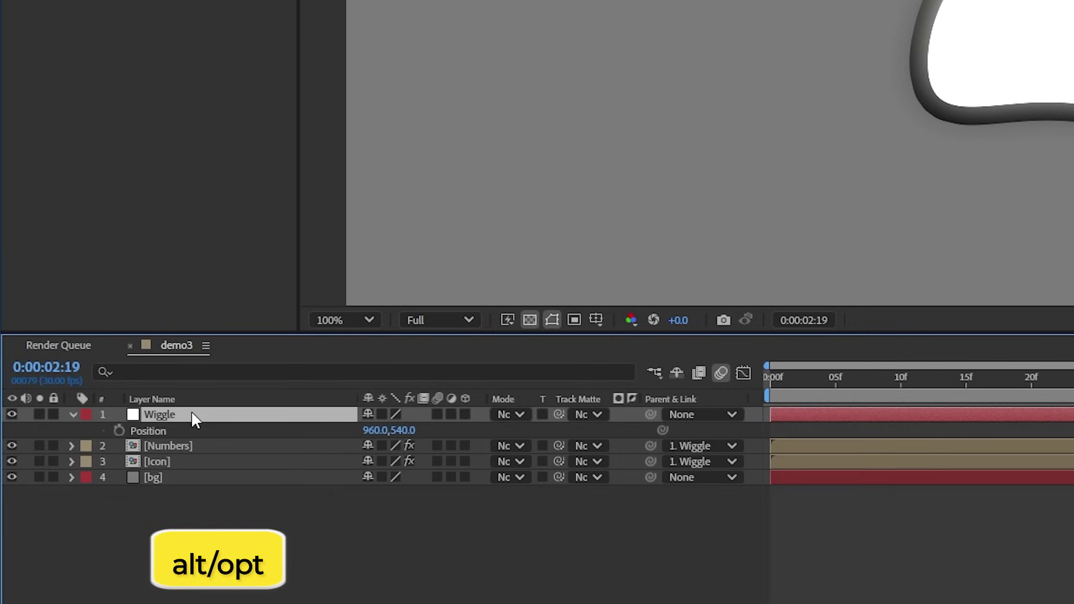
{"action": "left_click", "coordinate": [118, 430], "text": "alt"}
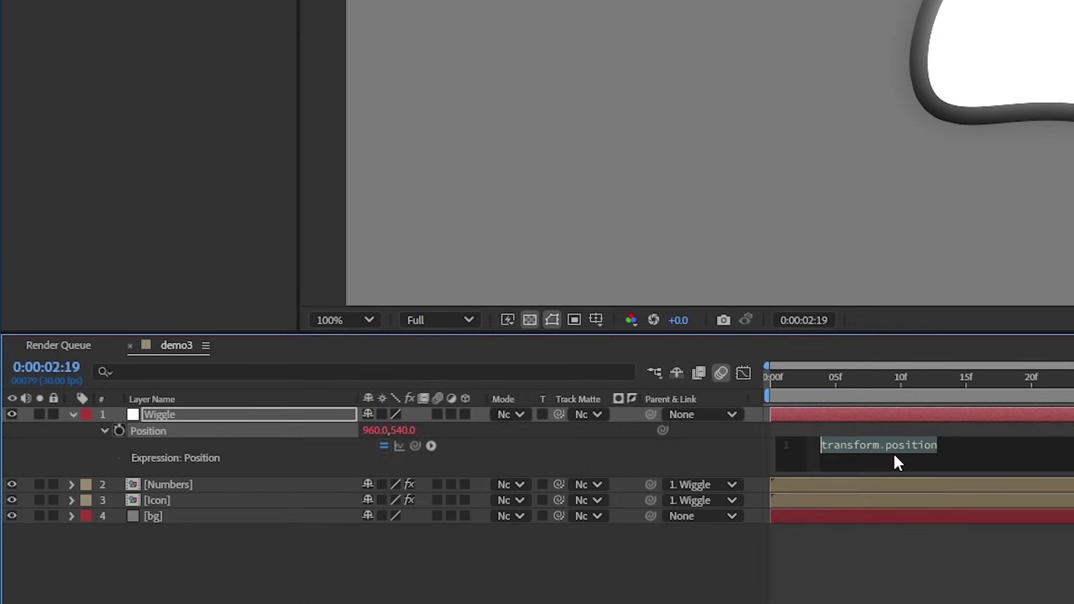
{"action": "type", "text": "wiggle"}
{"action": "key", "text": "Return"}
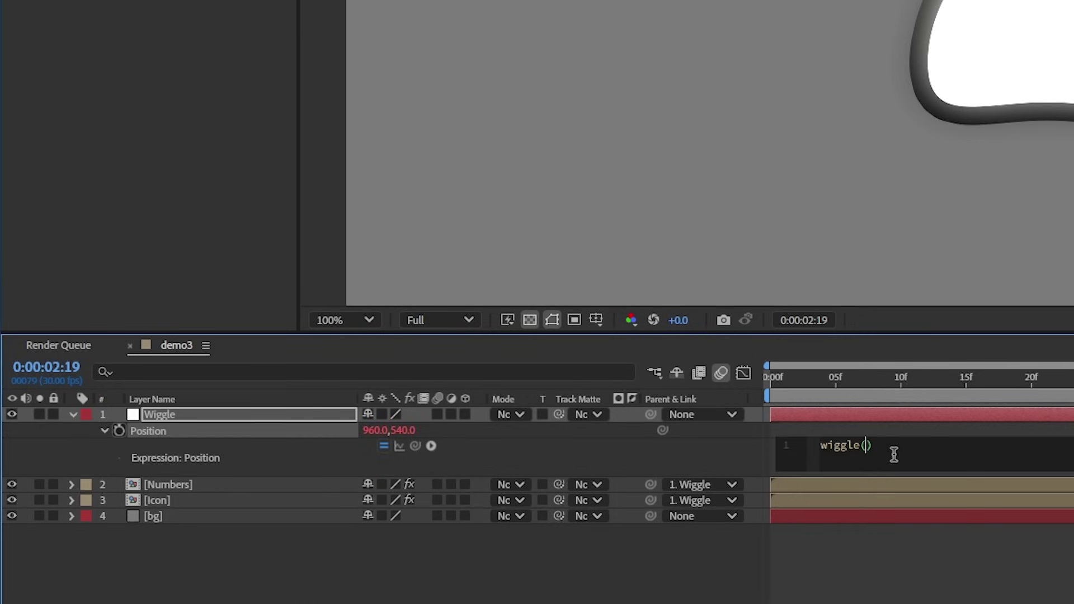
{"action": "left_click", "coordinate": [801, 379]}
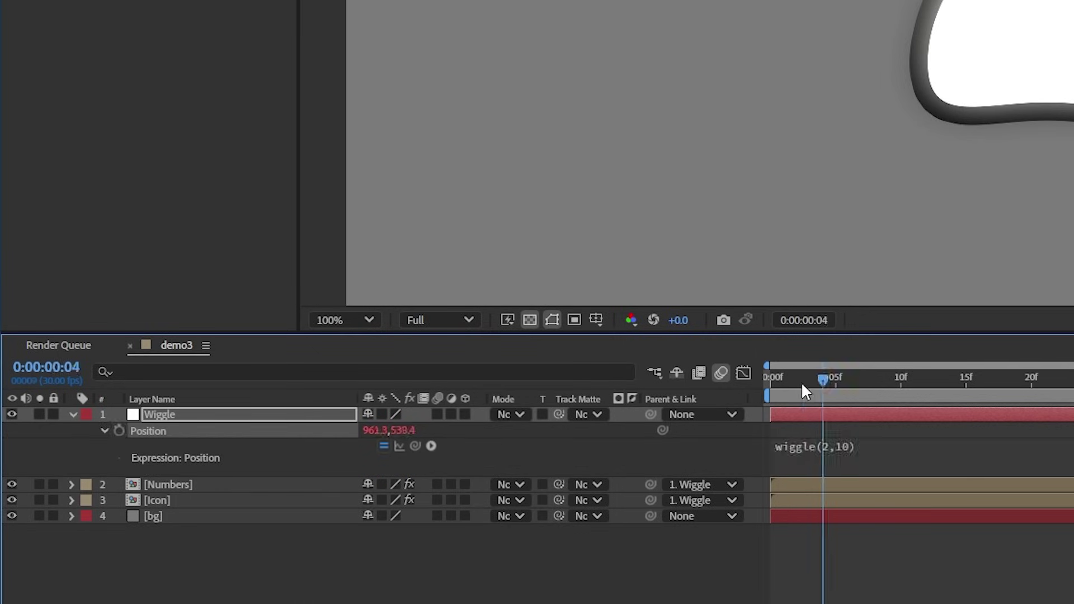
{"action": "key", "text": "space"}
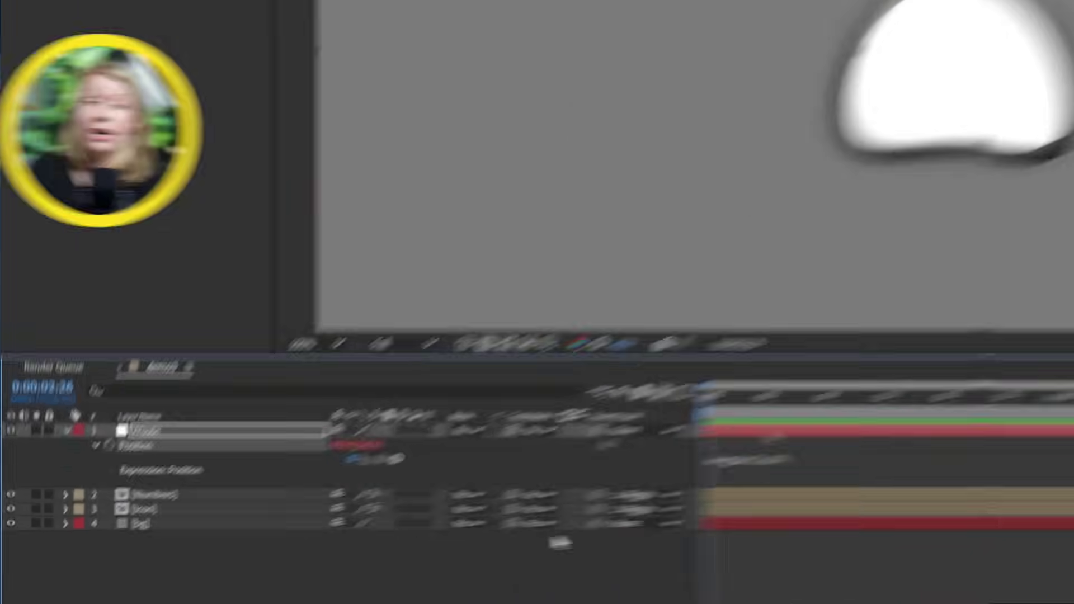
{"action": "right_click", "coordinate": [173, 601]}
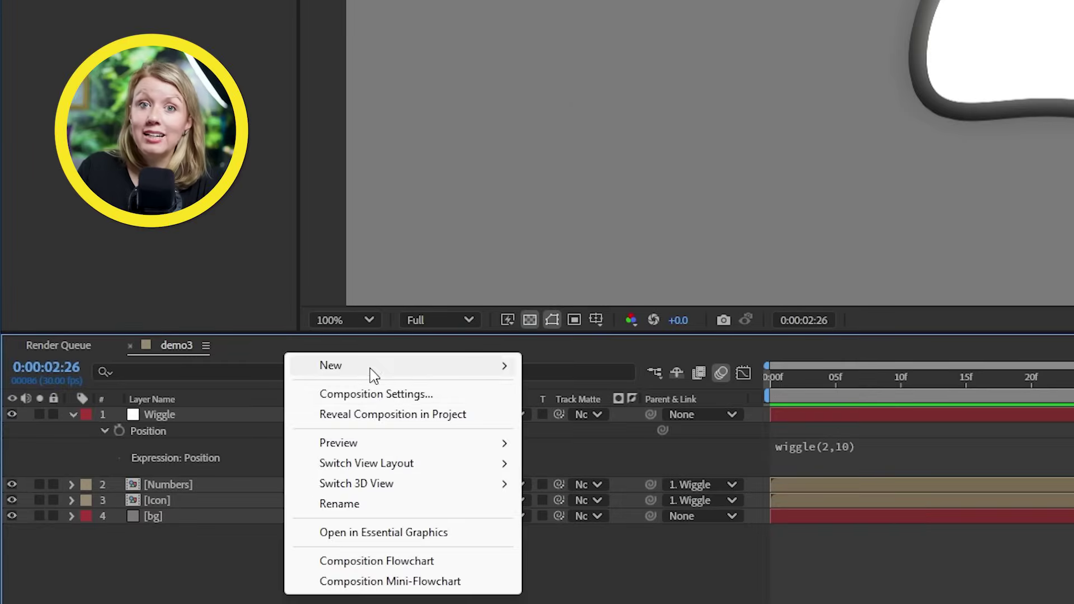
Add a Slide Up null, parent Wiggle to it, and show its Position at frame 8
{"action": "mouse_move", "coordinate": [392, 366]}
{"action": "left_click", "coordinate": [633, 473]}
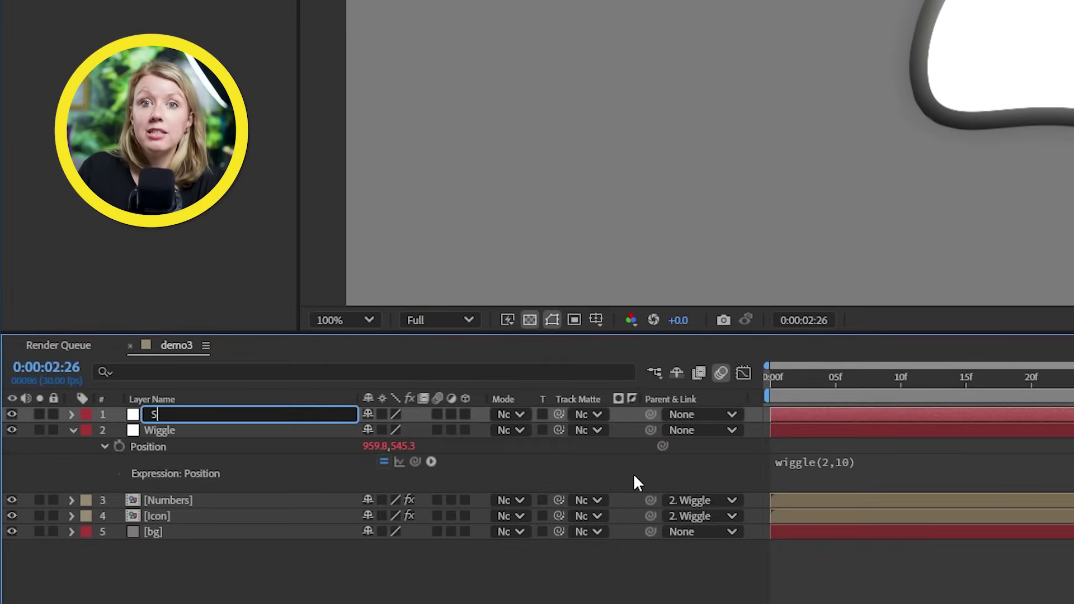
{"action": "left_click", "coordinate": [210, 432]}
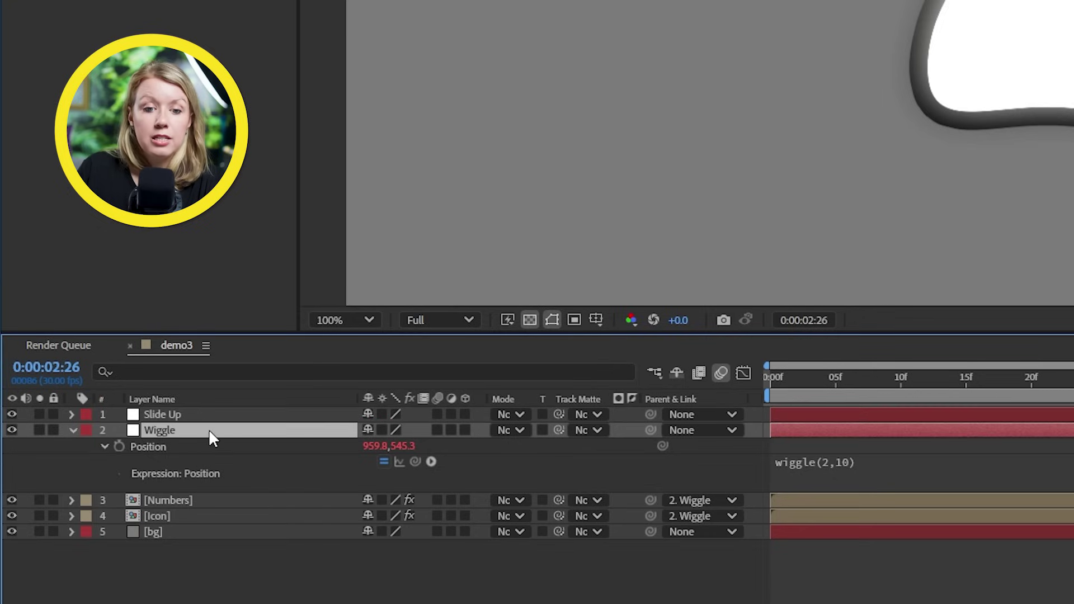
{"action": "left_click_drag", "start_coordinate": [651, 430], "coordinate": [302, 419]}
{"action": "key", "text": "p"}
{"action": "left_click", "coordinate": [300, 415]}
{"action": "key", "text": "p"}
{"action": "left_click_drag", "start_coordinate": [765, 376], "coordinate": [874, 392]}
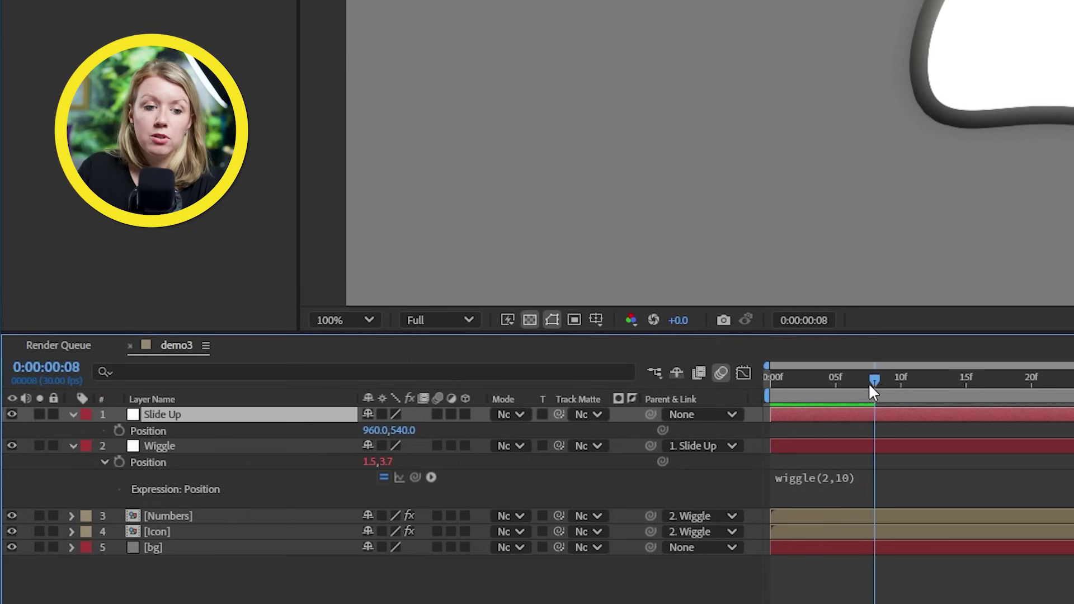